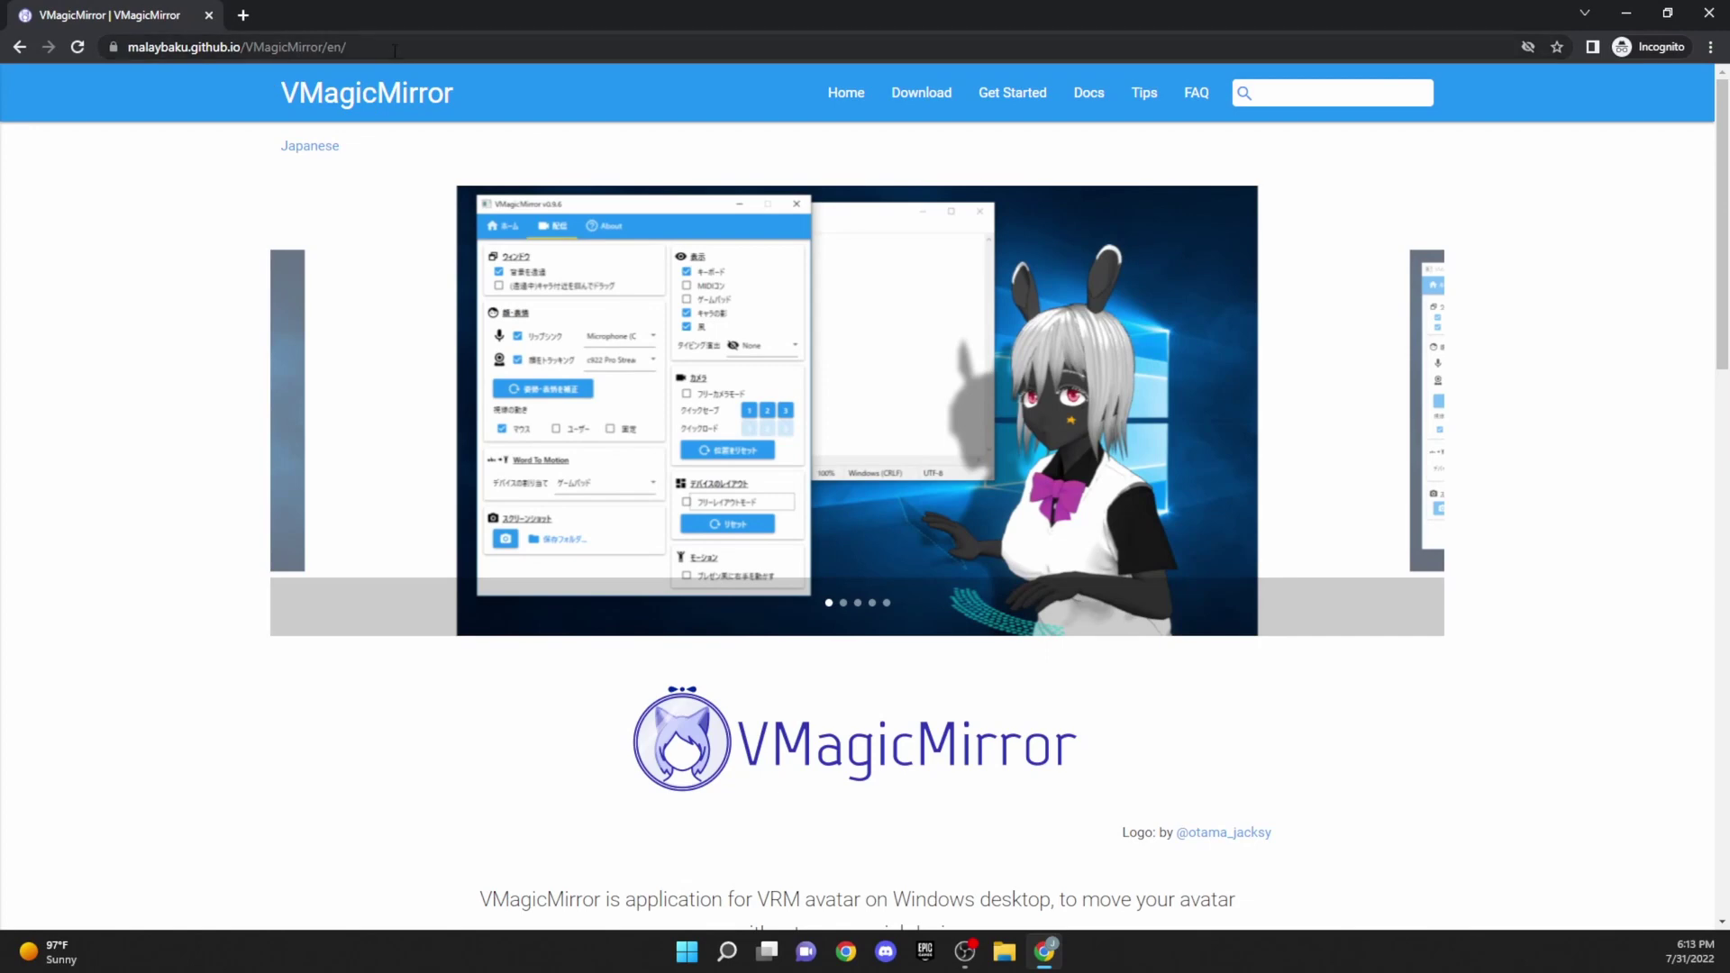
Step: Scroll the VMagicMirror homepage down to the free standard edition BOOTH download button
scroll(601, 438, "down", 7)
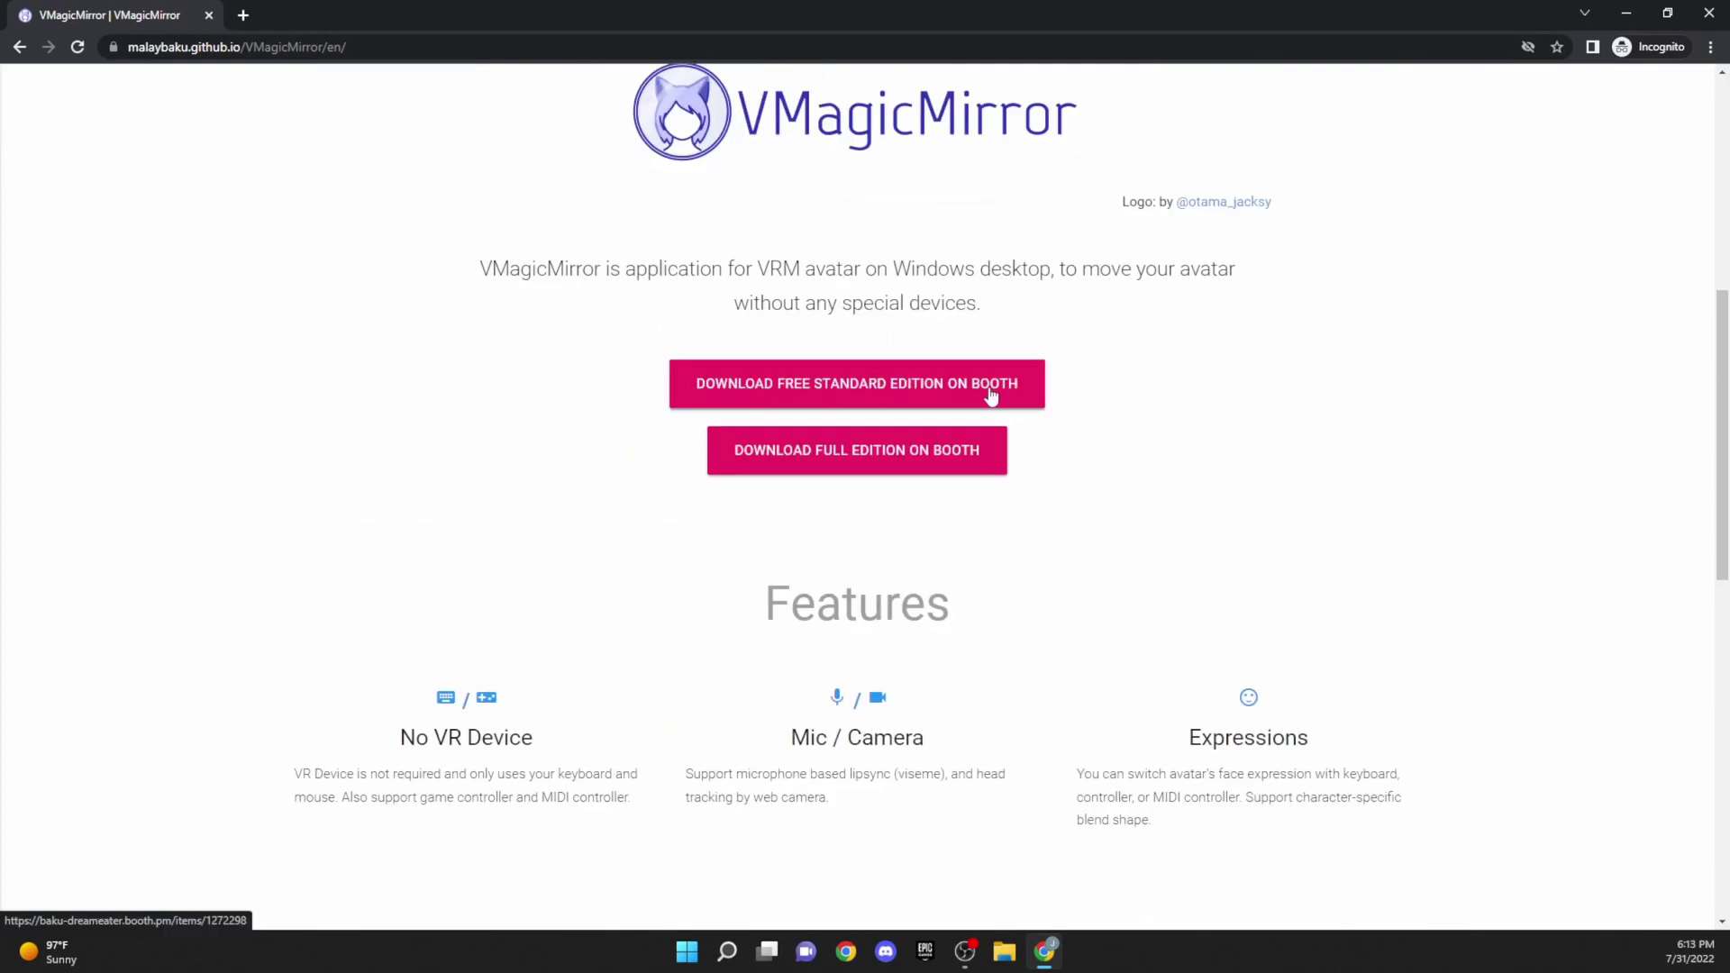
Step: Open the free edition's BOOTH page, try Free Download, then go back from the sign-in page
left_click(900, 402)
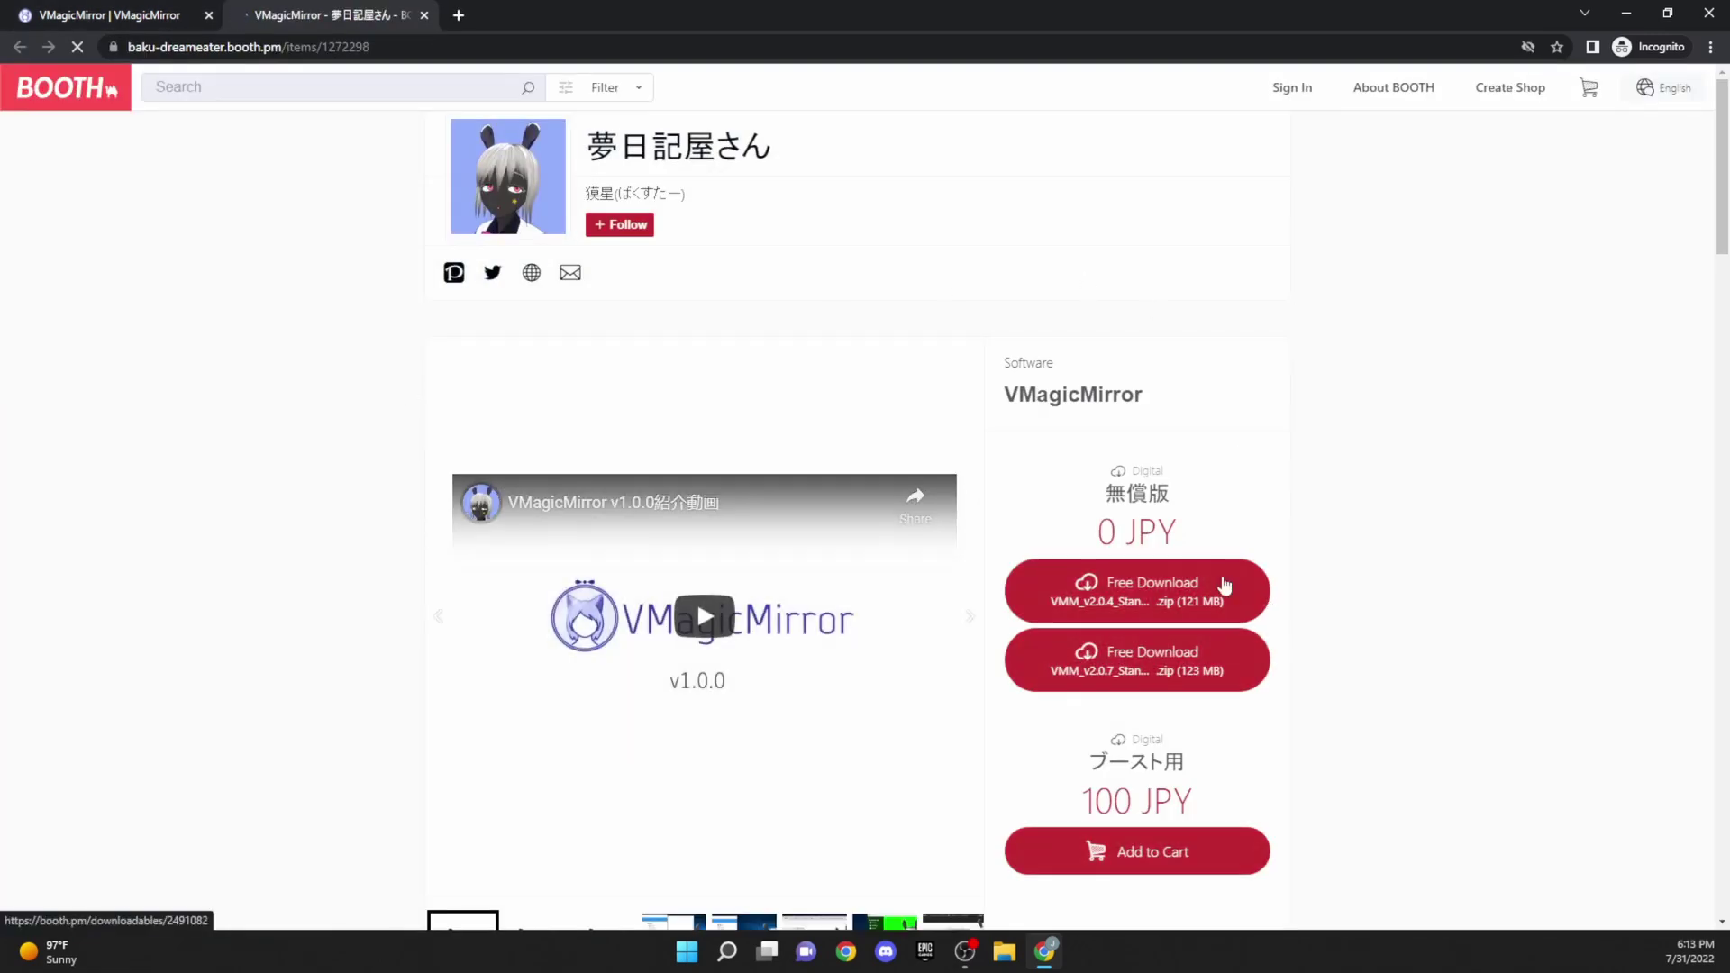
left_click(1120, 588)
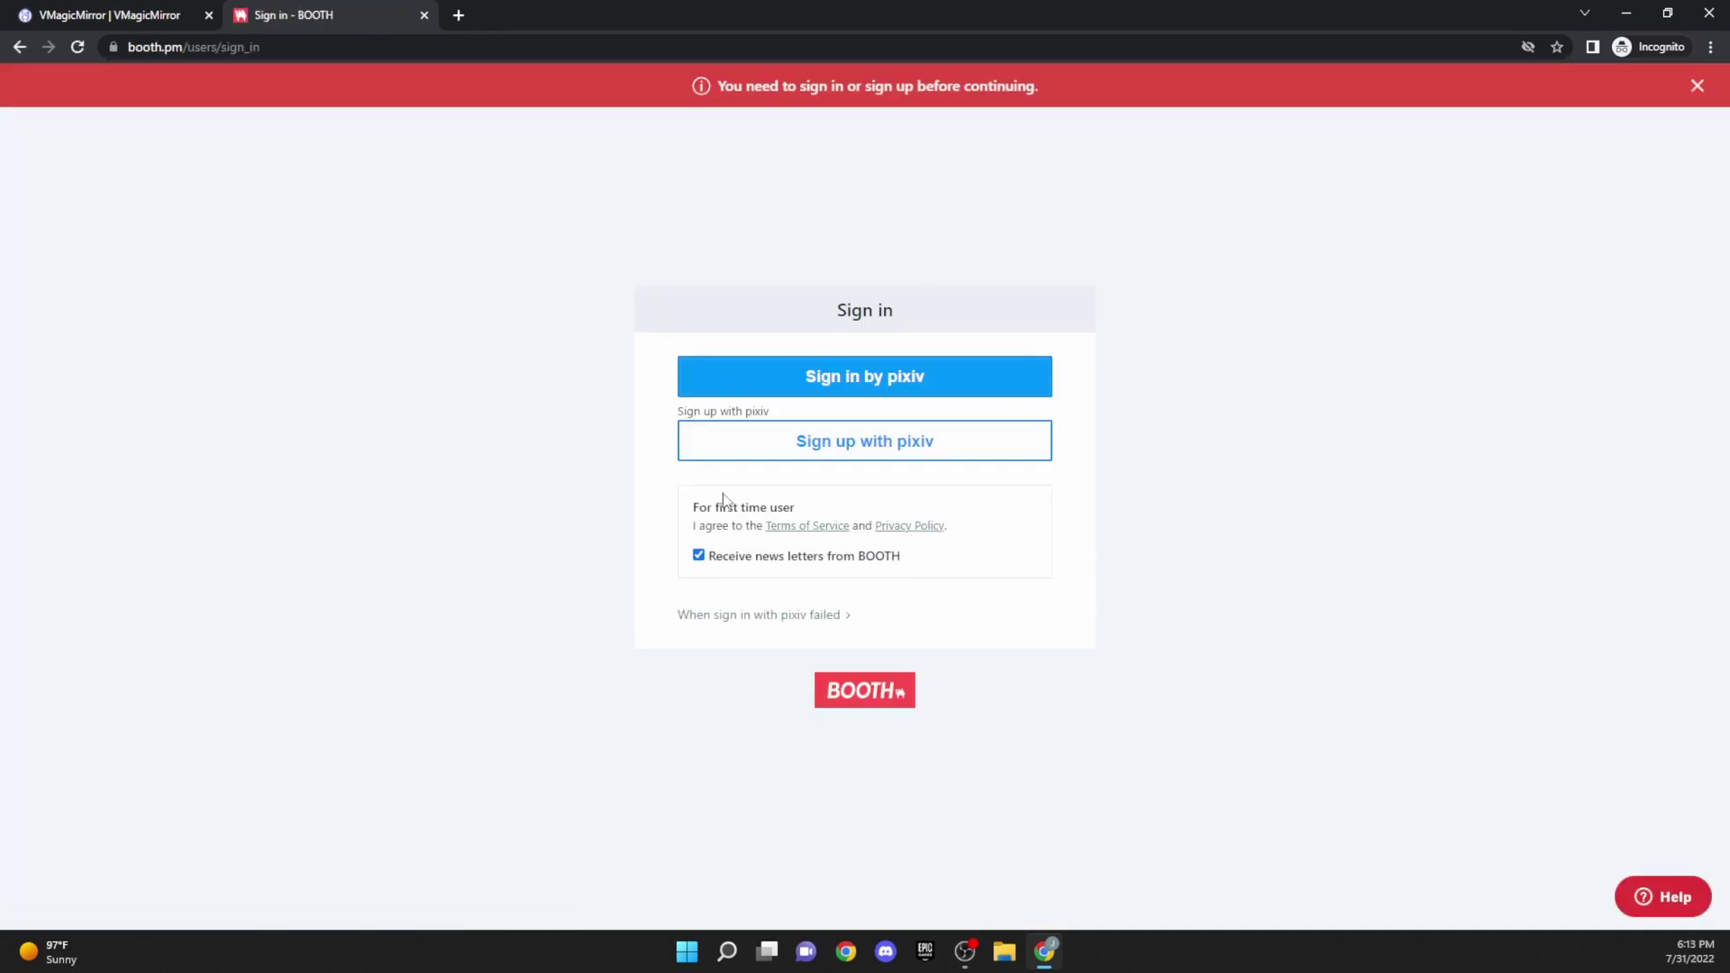
key("alt+Left")
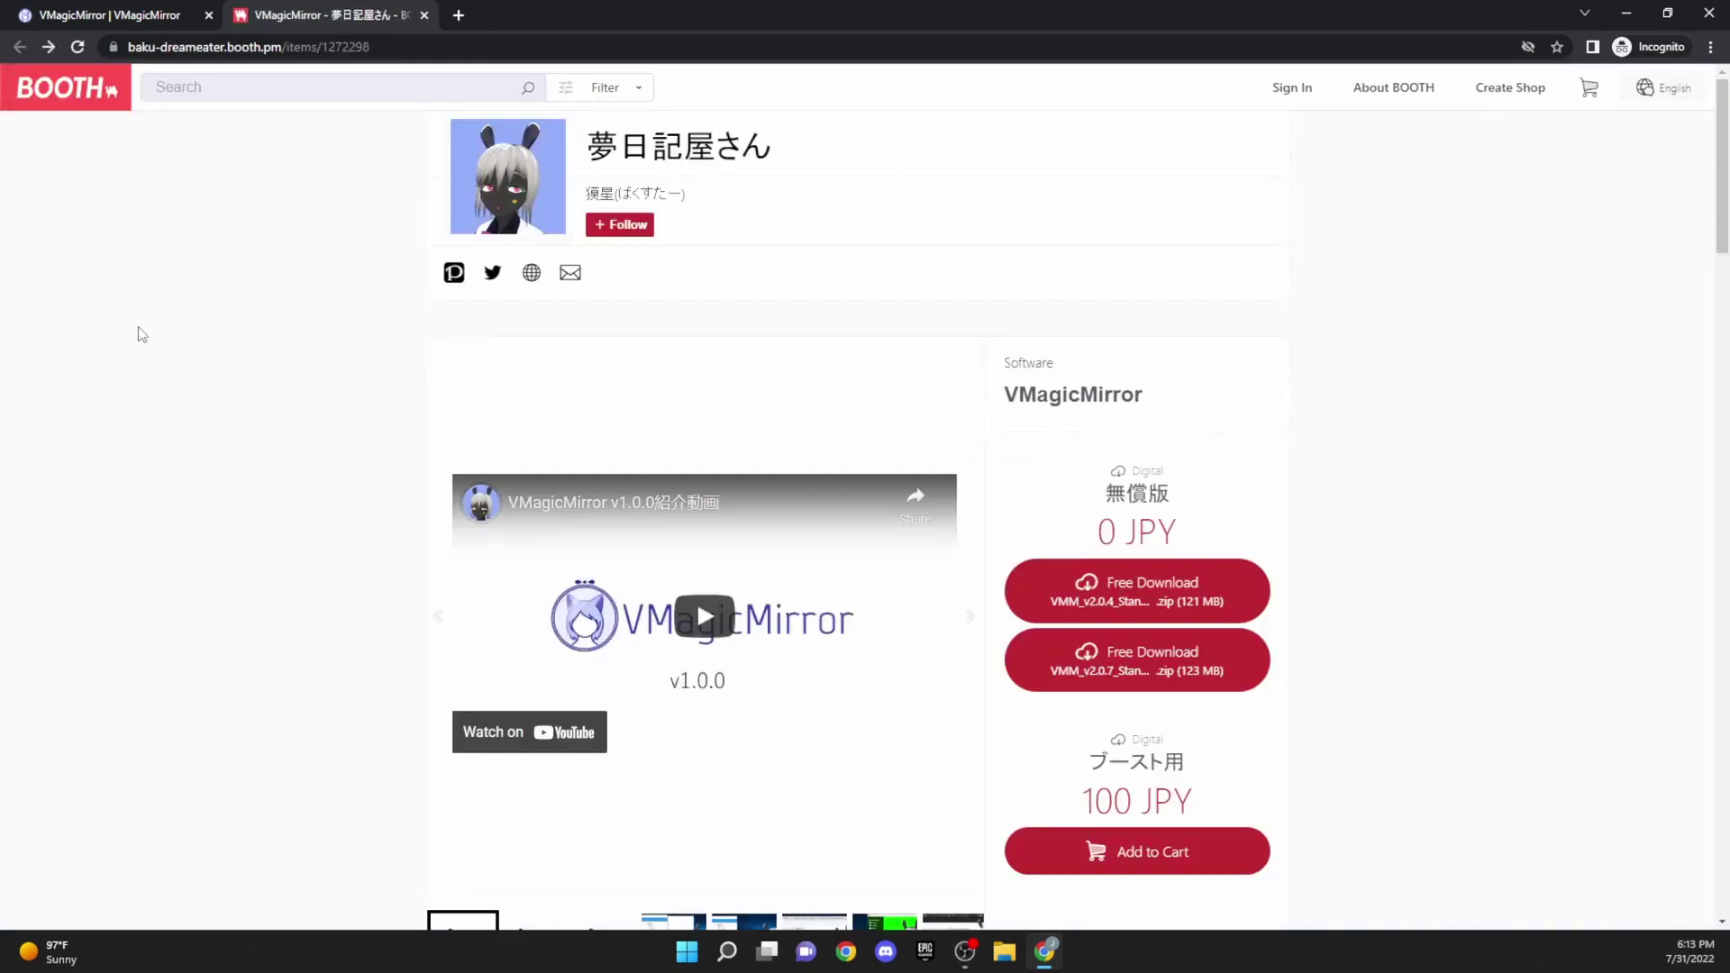
scroll(133, 391, "down", 3)
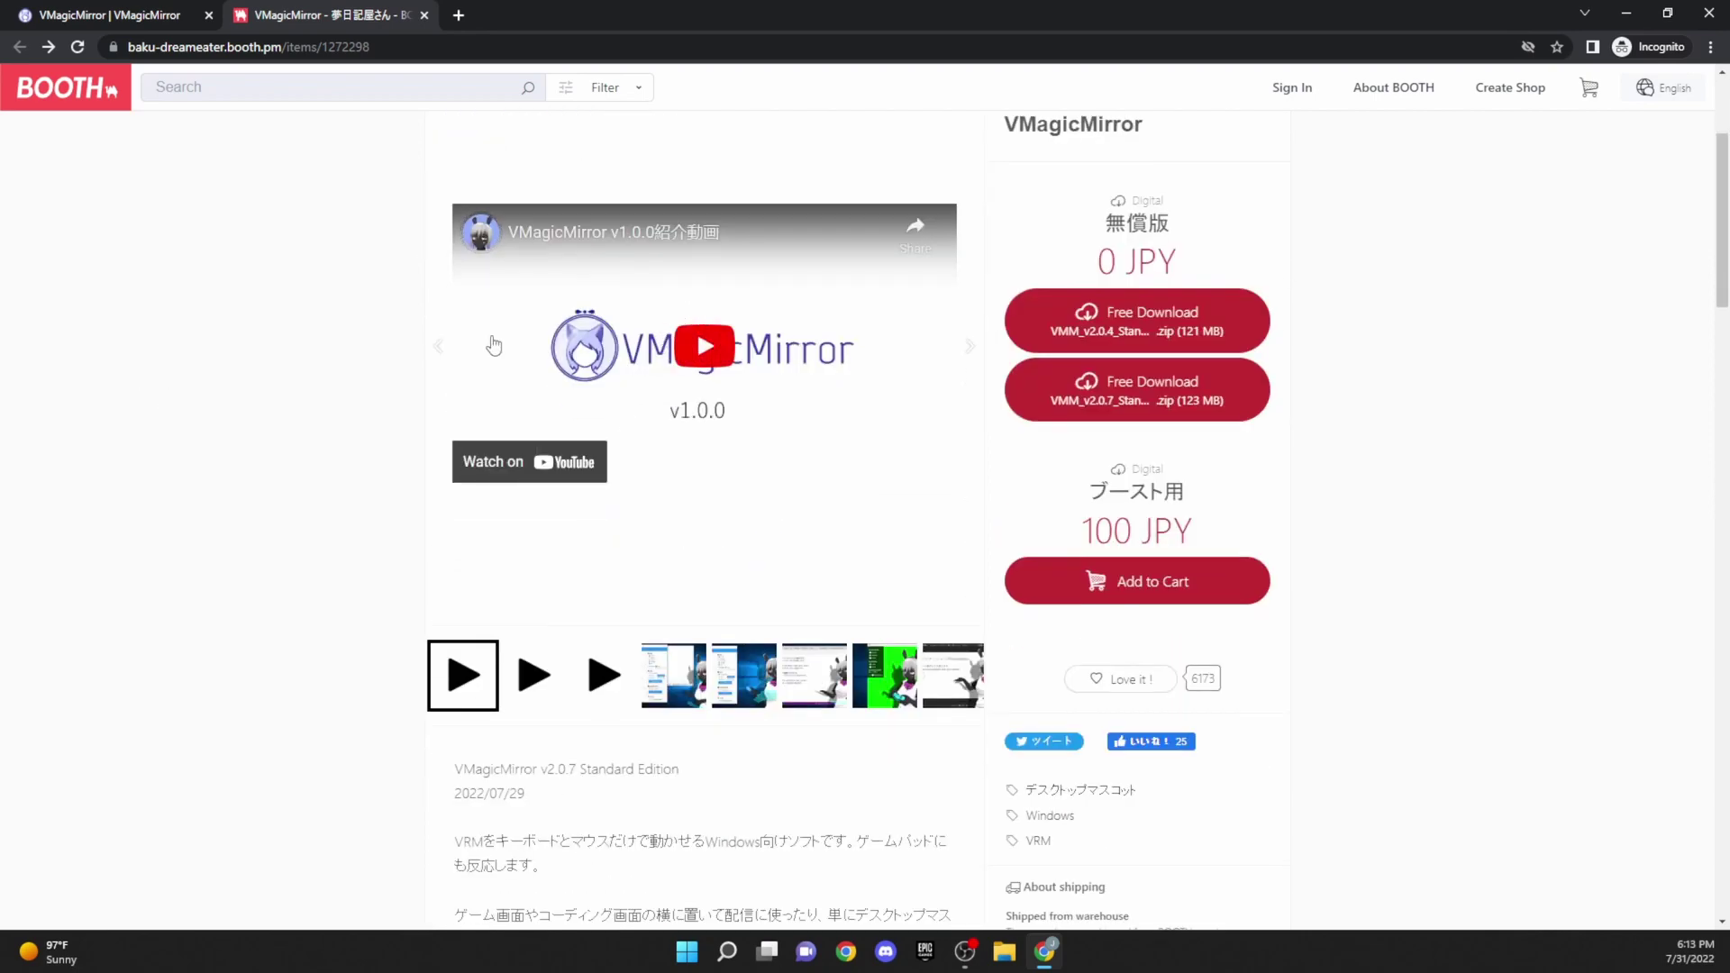
scroll(333, 336, "down", 3)
scroll(332, 336, "up", 6)
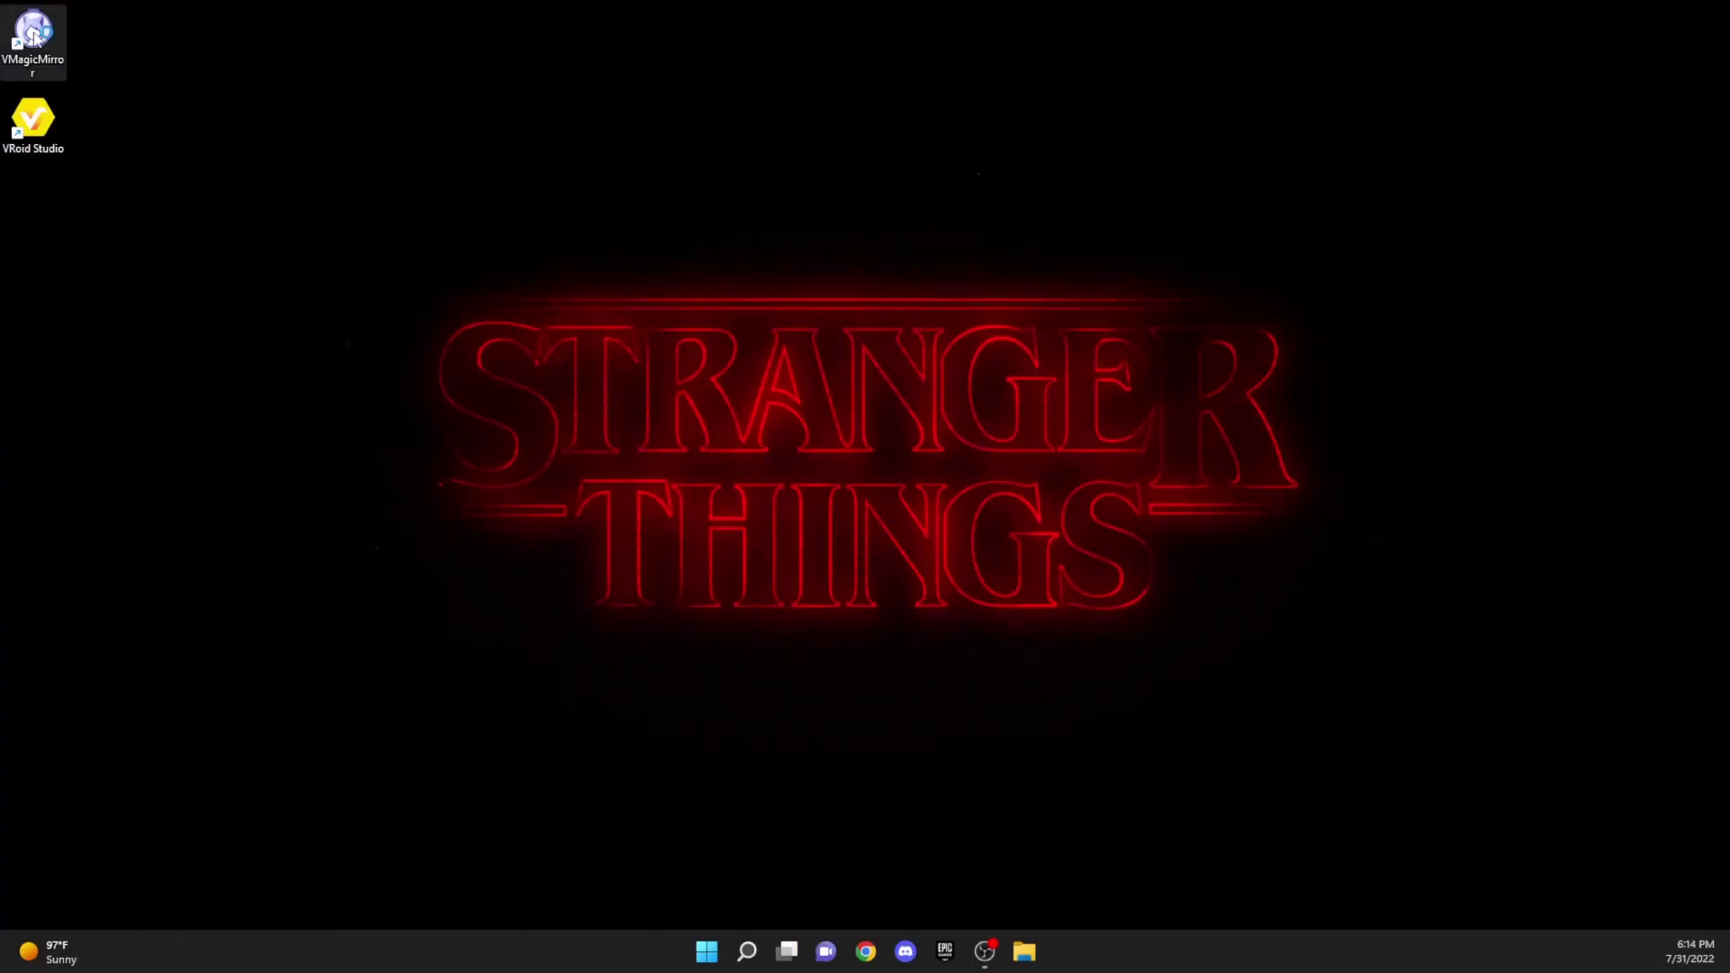
Step: Launch VMagicMirror from its desktop shortcut
double_click(34, 34)
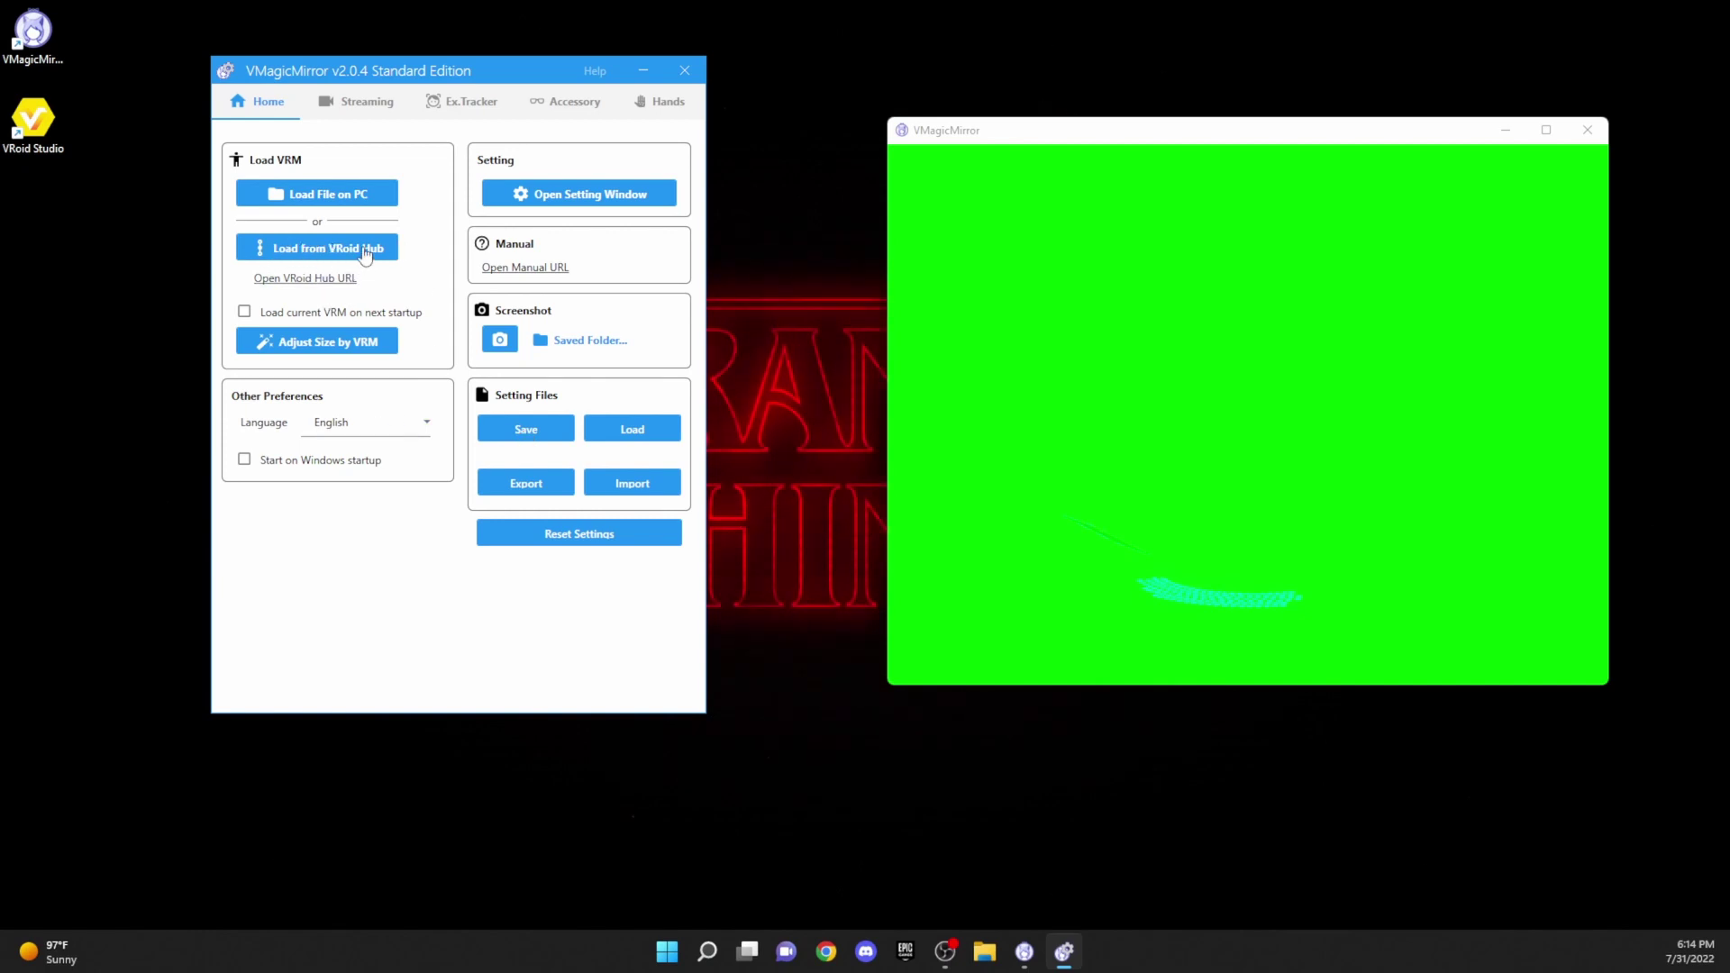
Step: Browse VRoid Hub's Liked and Pickup models and load the red T-shirt avatar
left_click(366, 253)
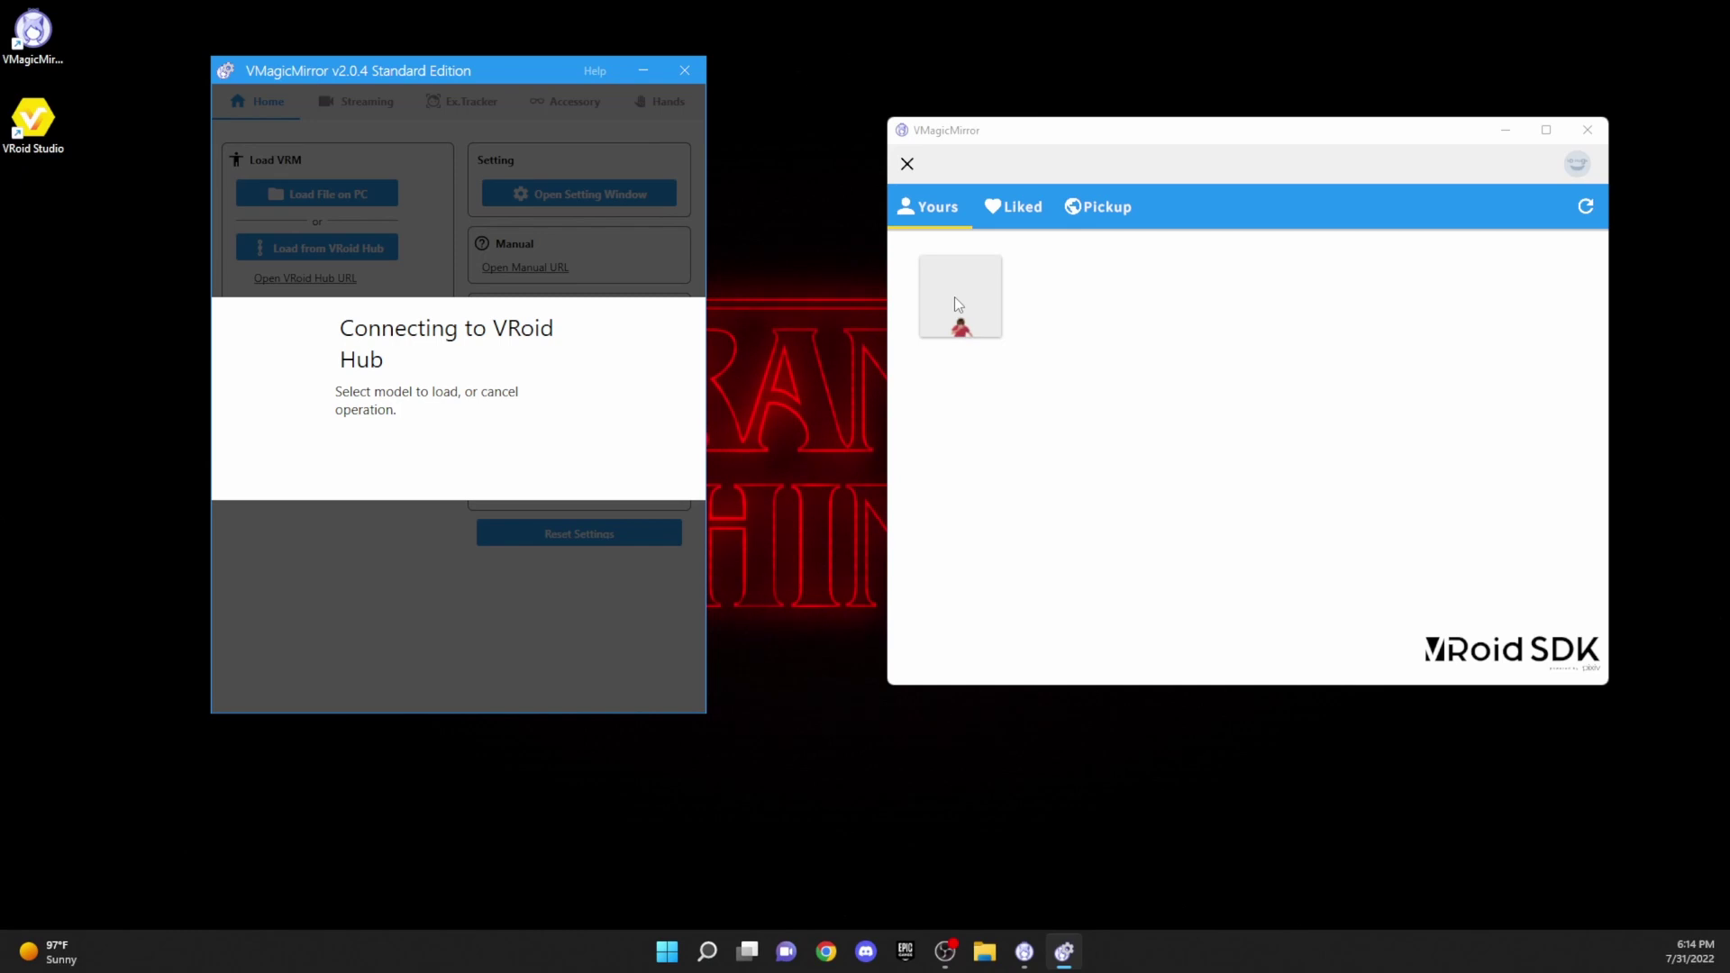
left_click(1018, 207)
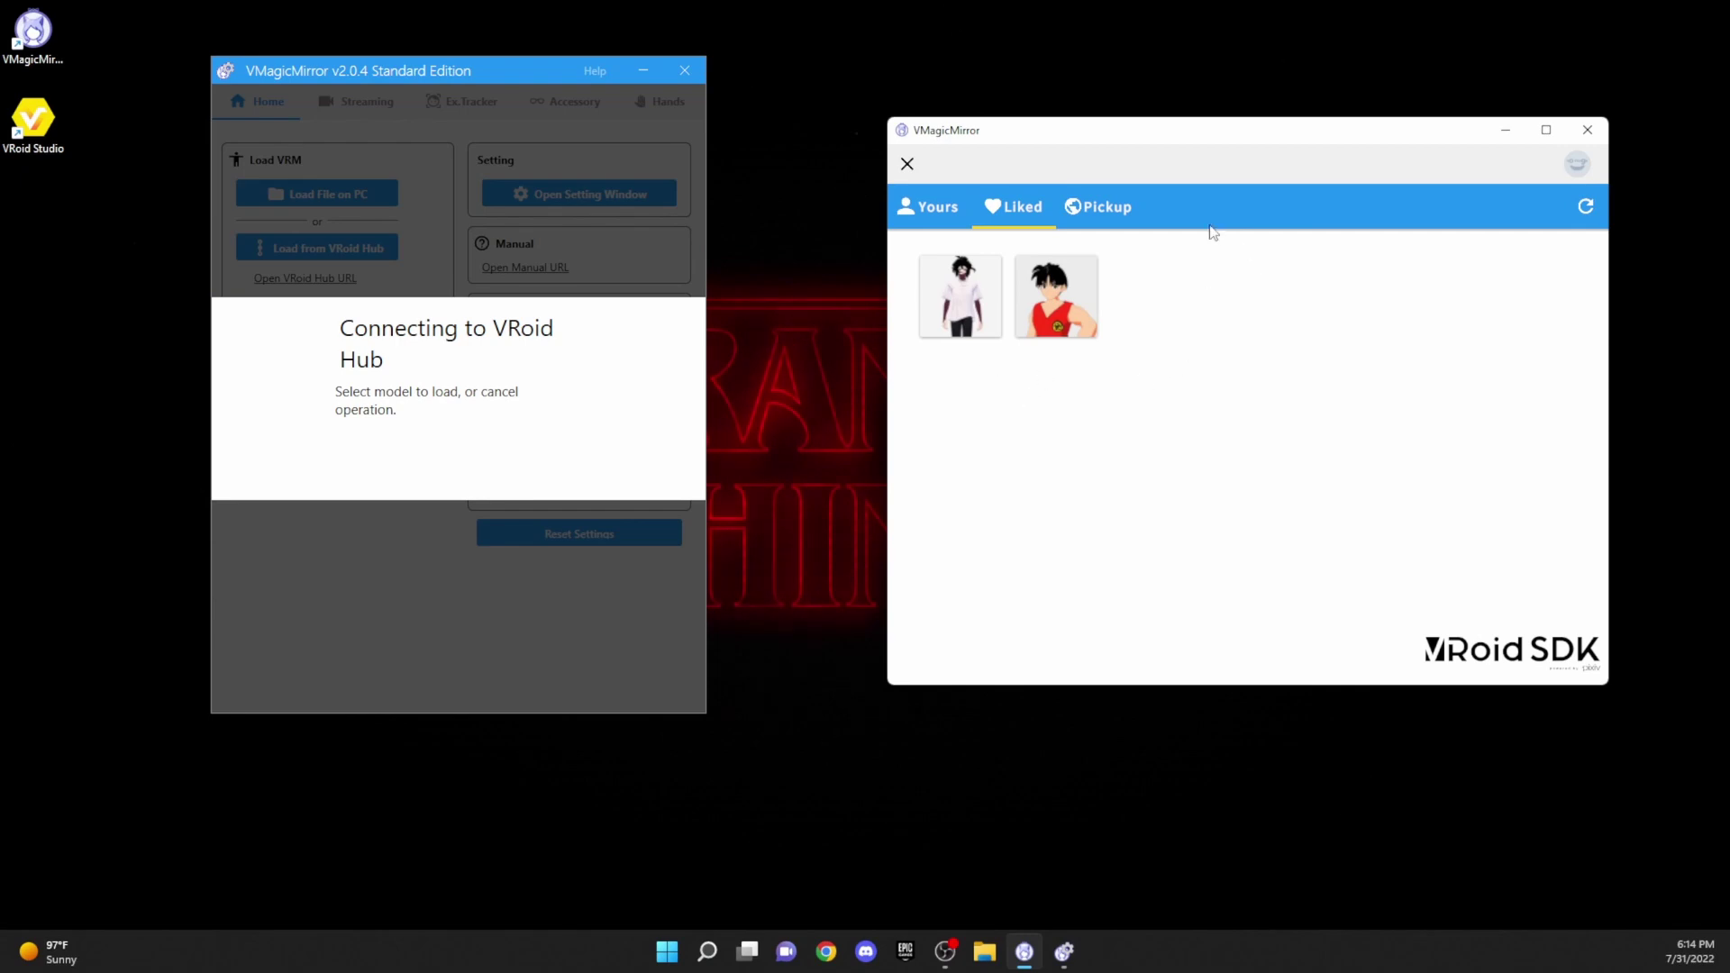
left_click(1097, 206)
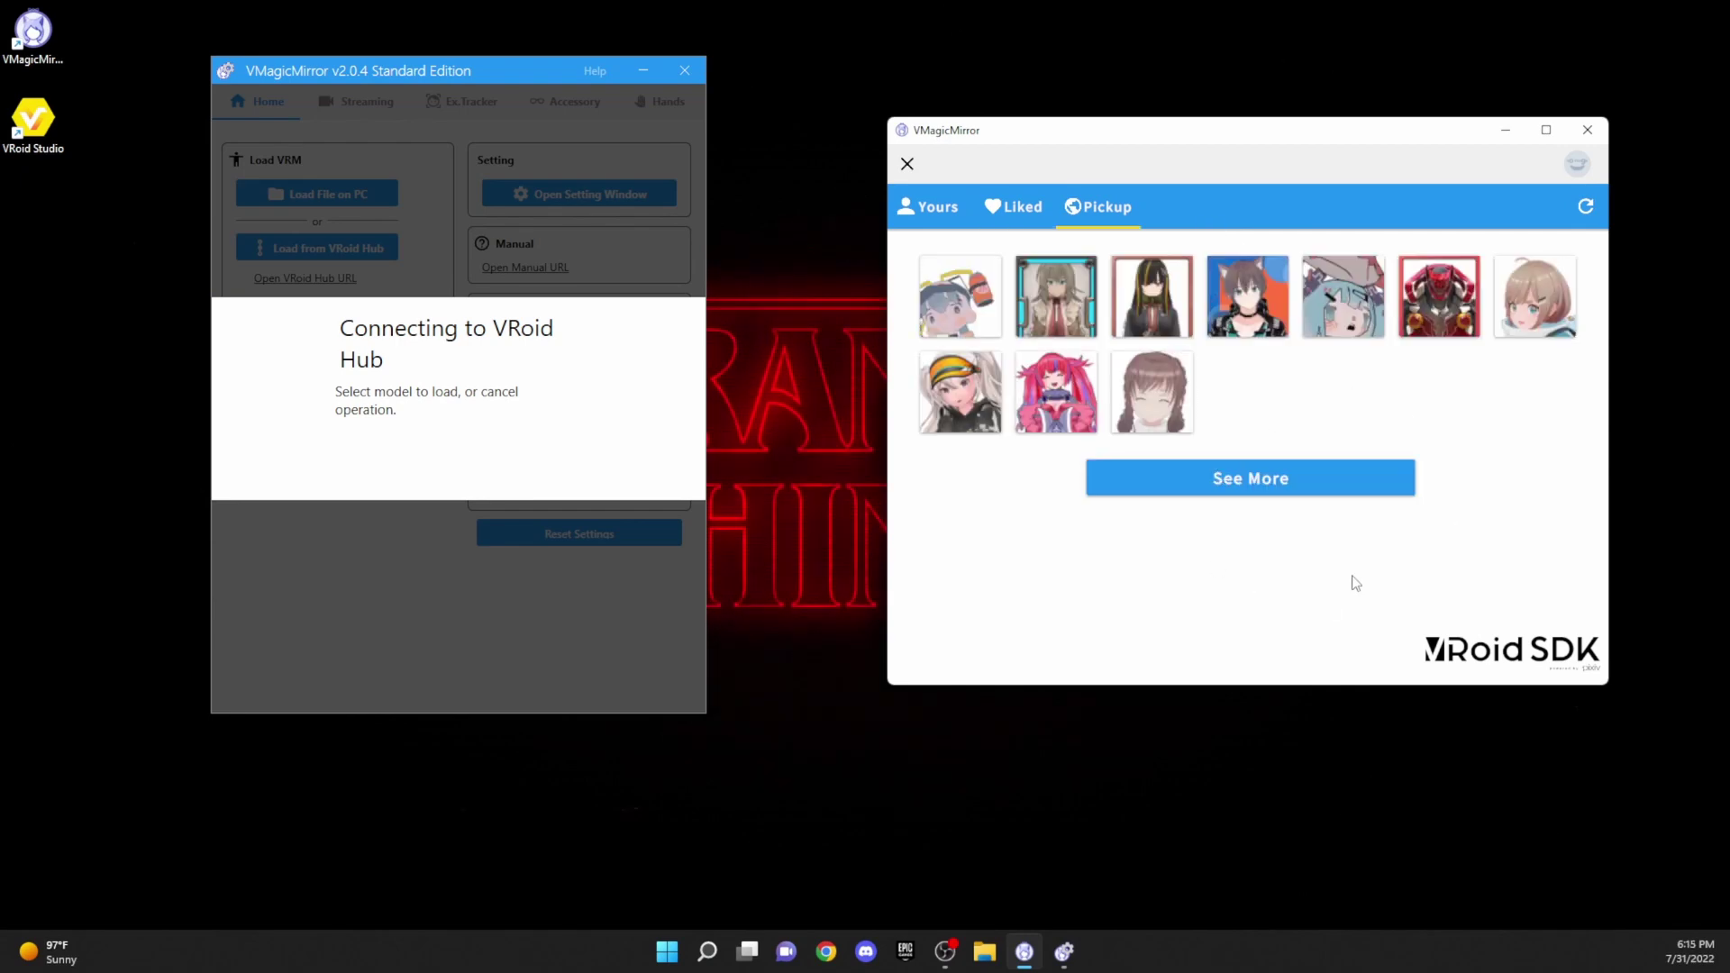
left_click(1310, 473)
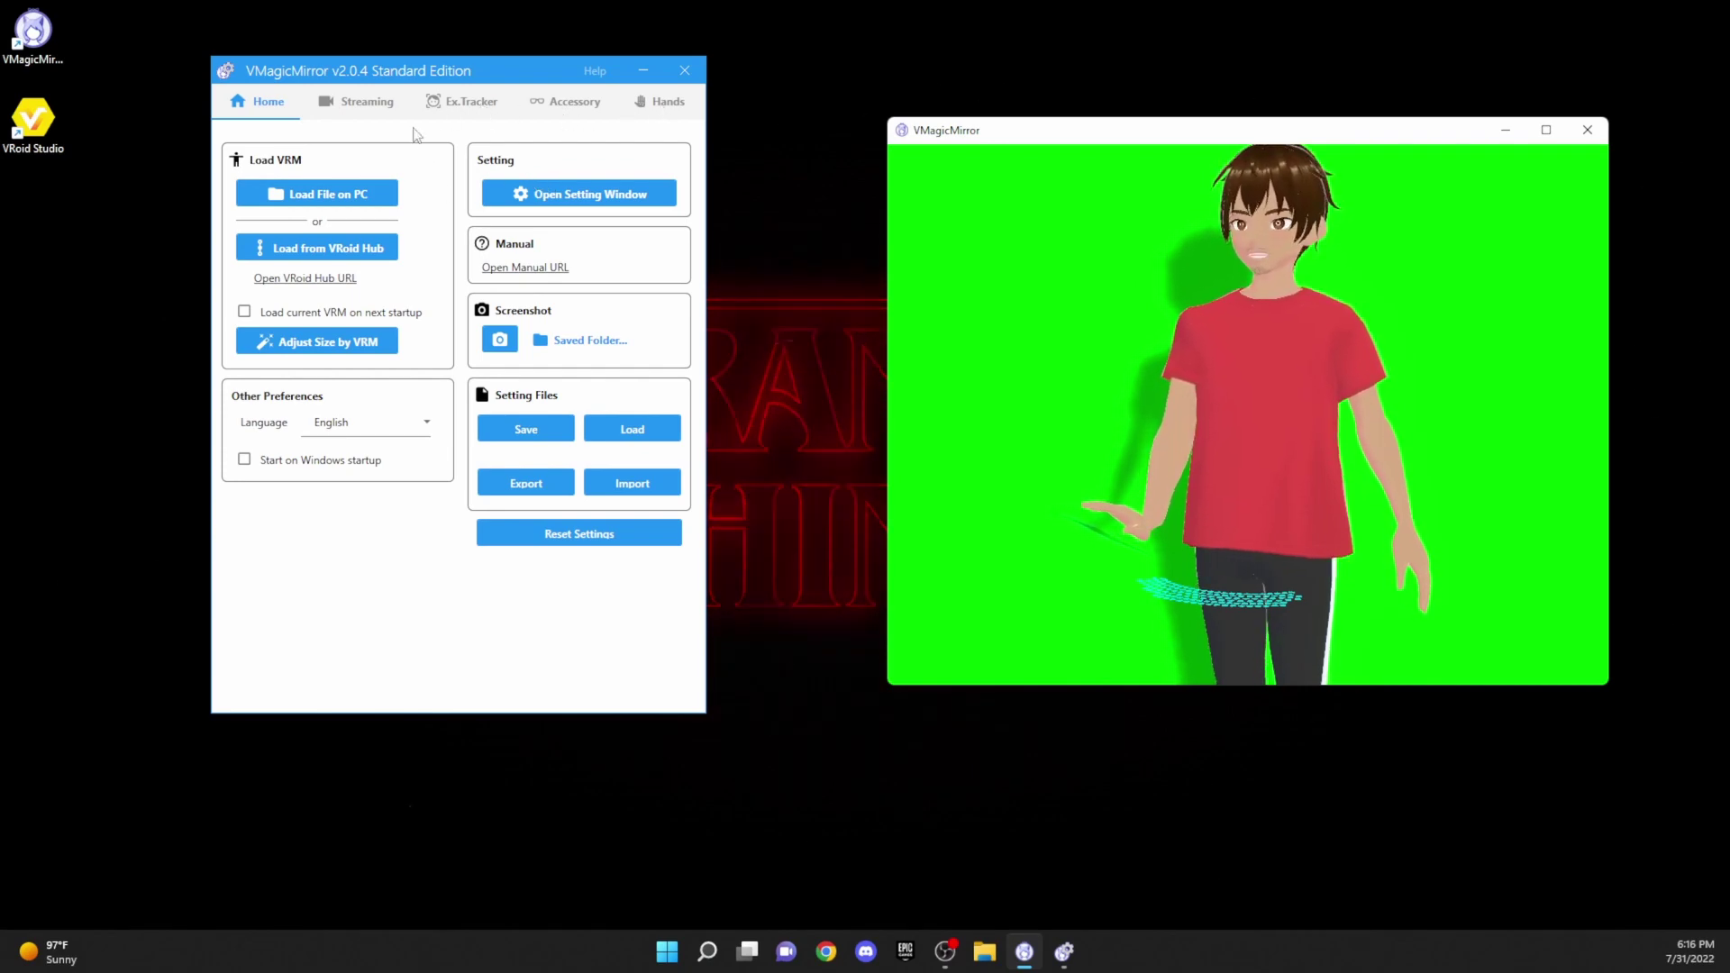
Step: In the Streaming settings, enable LipSync and Free Camera Mode, then focus the avatar window
left_click(365, 111)
left_click(365, 106)
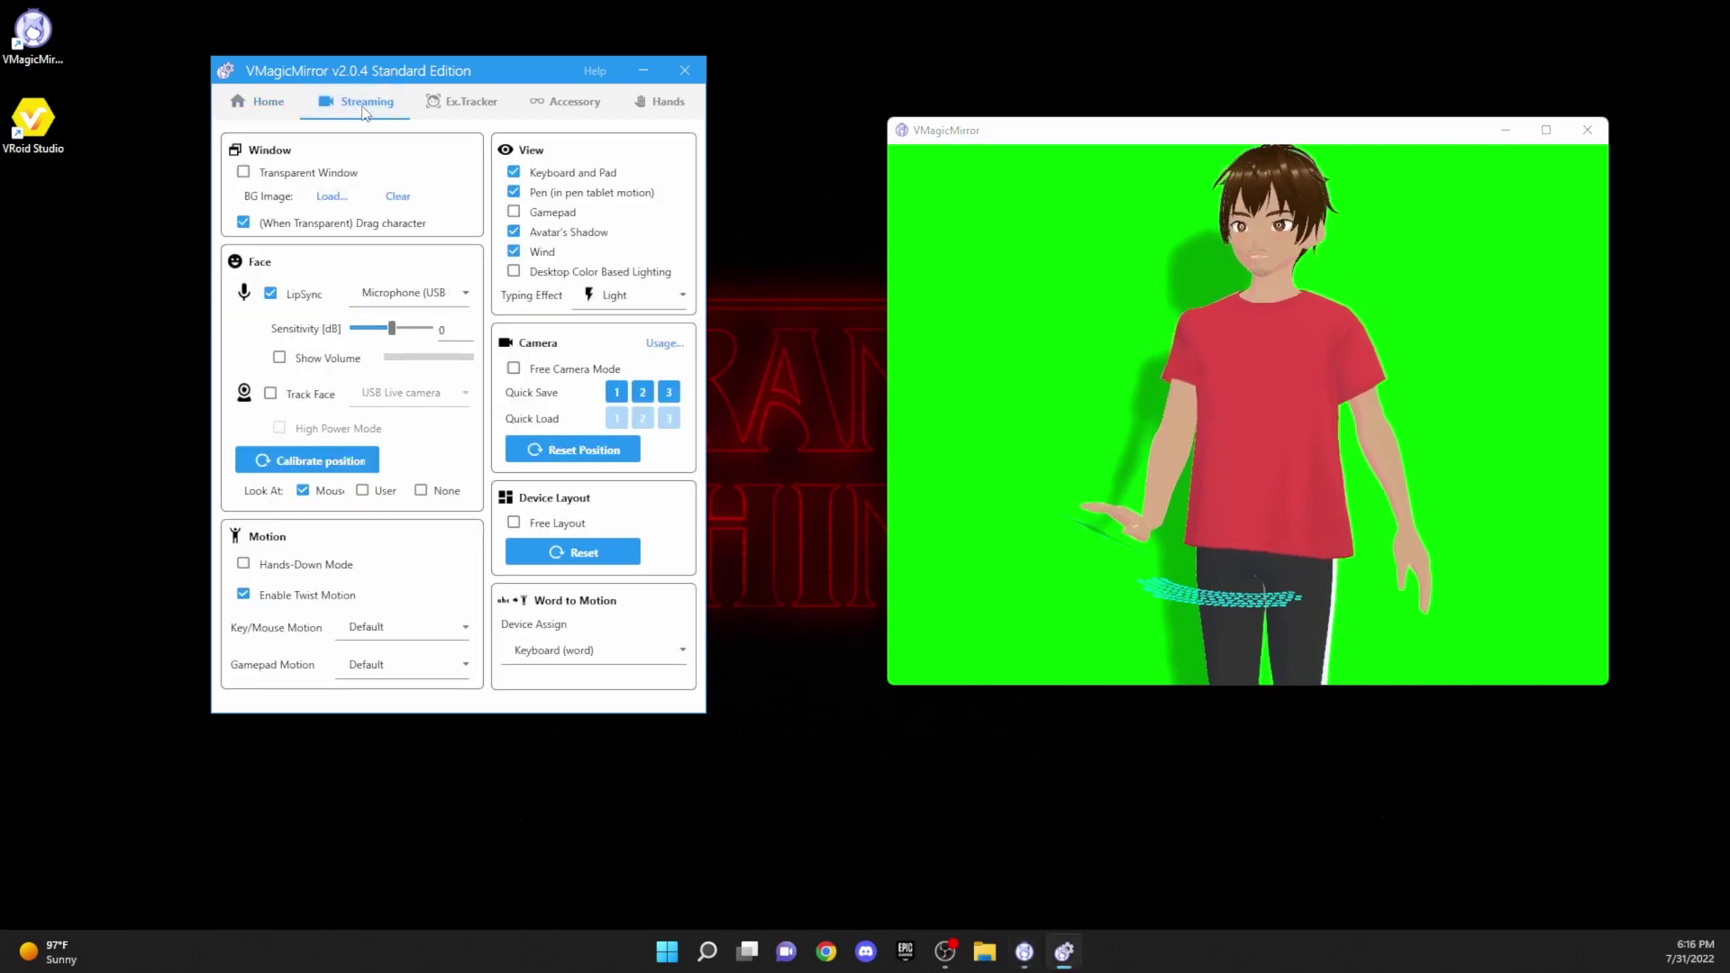
left_click(268, 297)
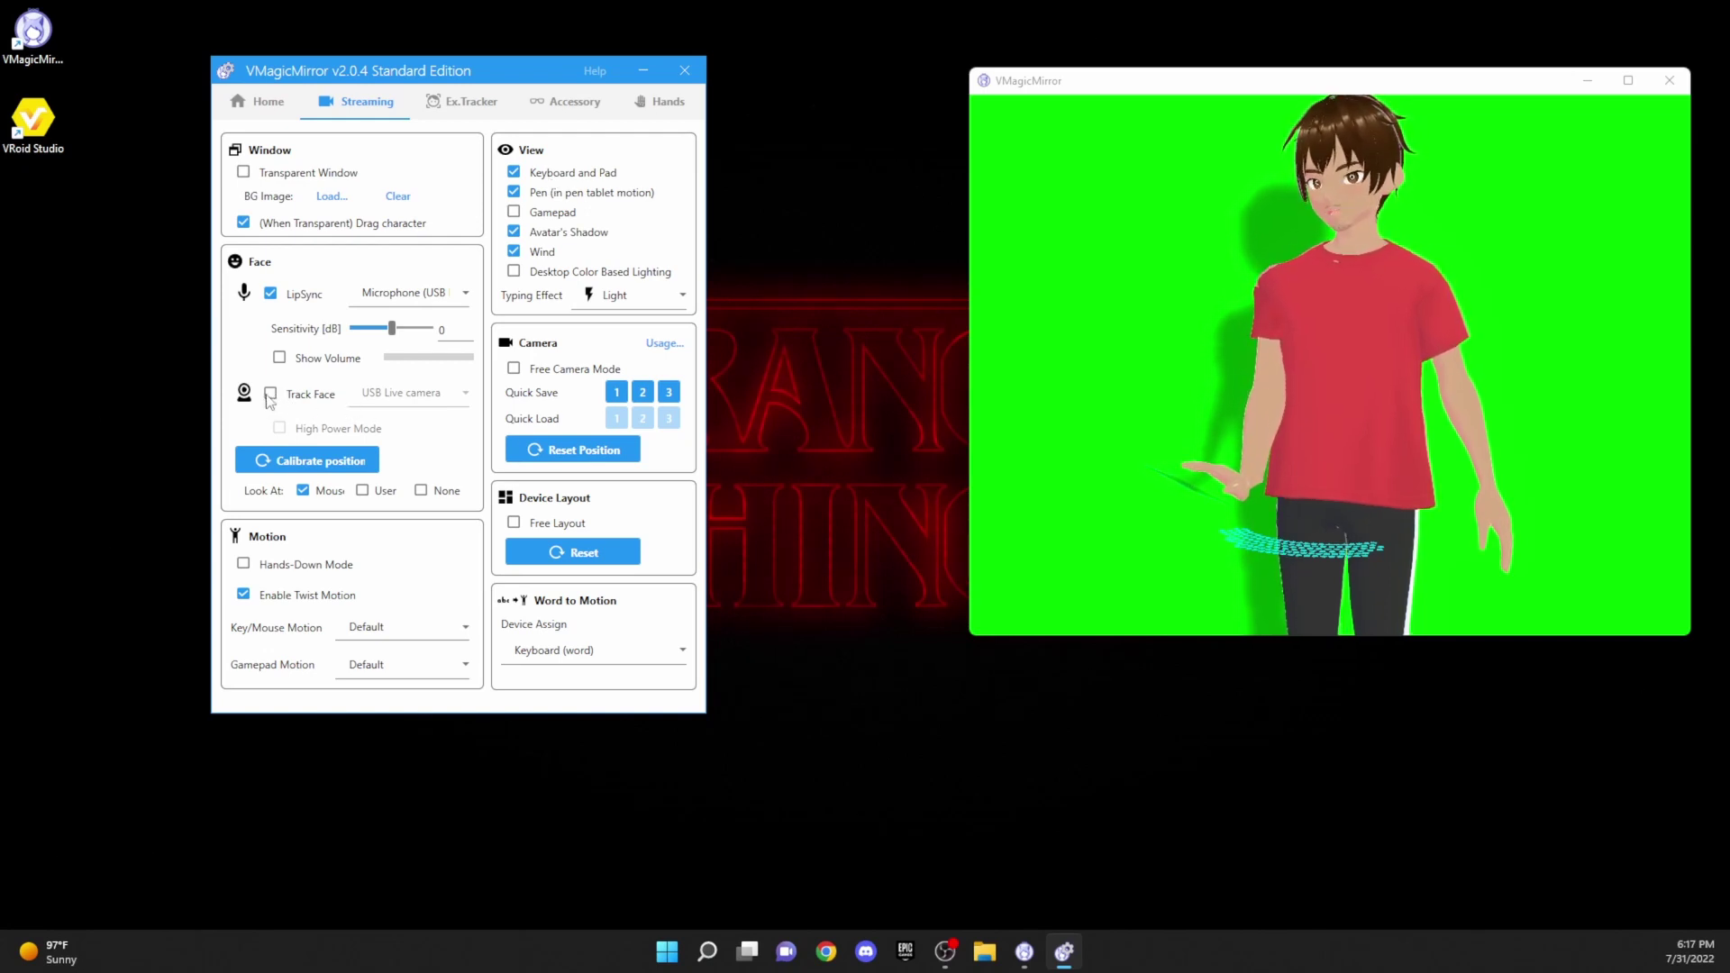
left_click(514, 368)
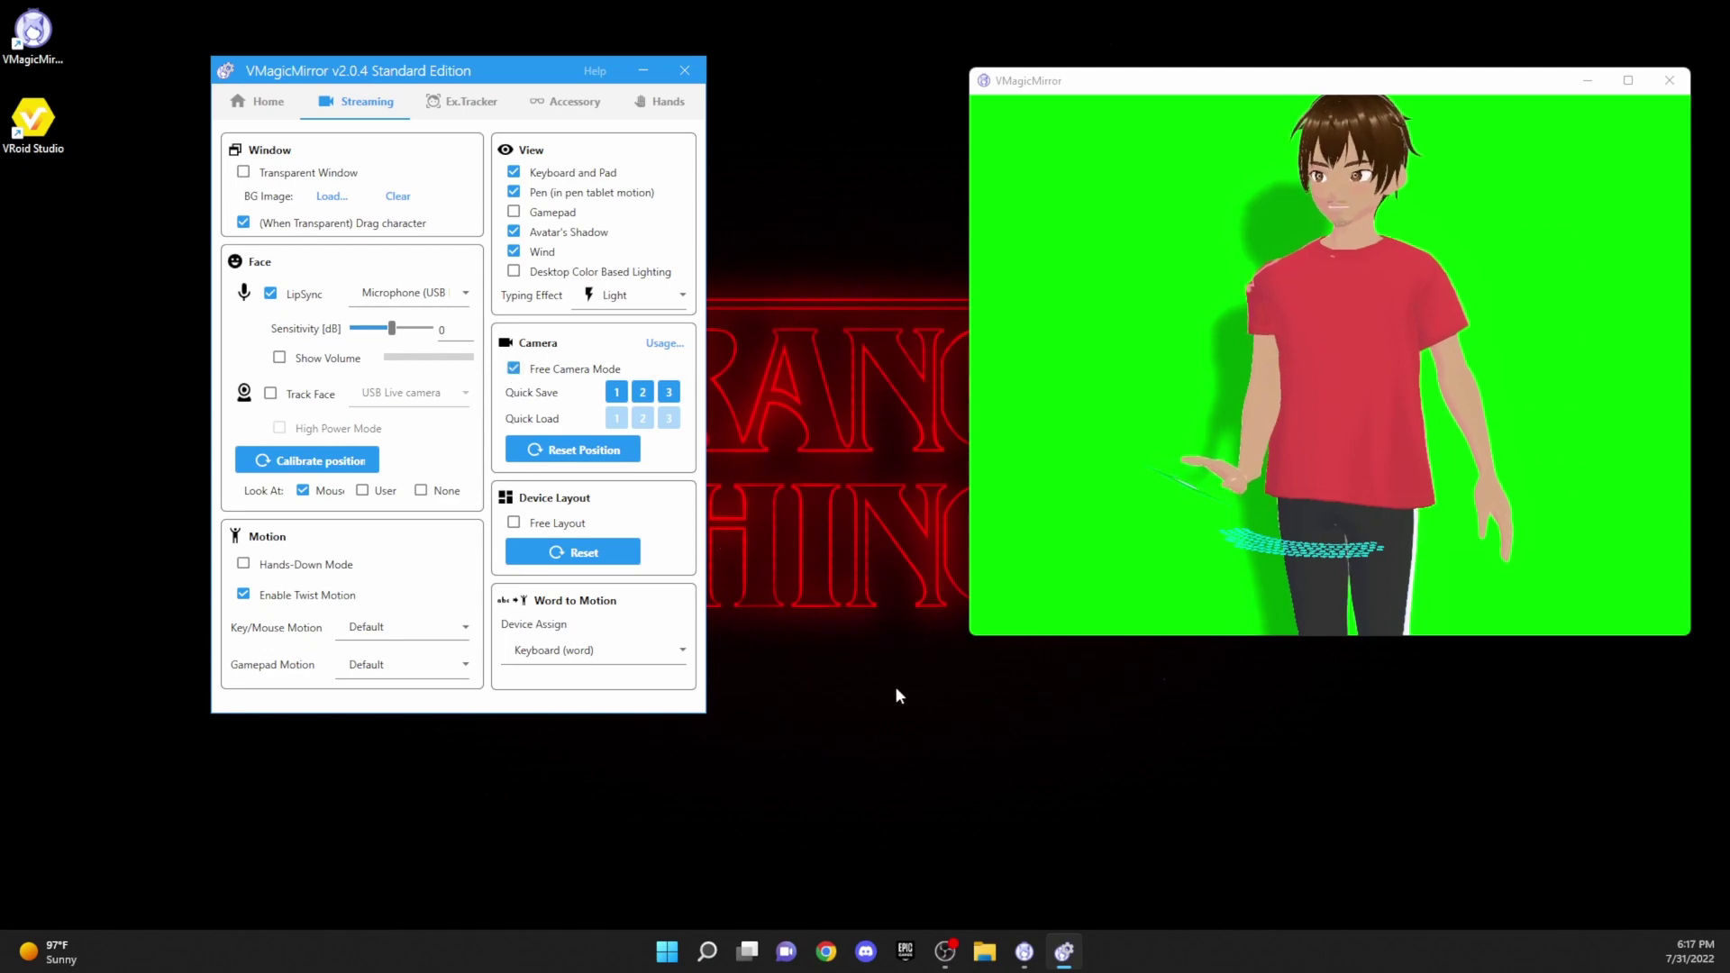
left_click(1130, 517)
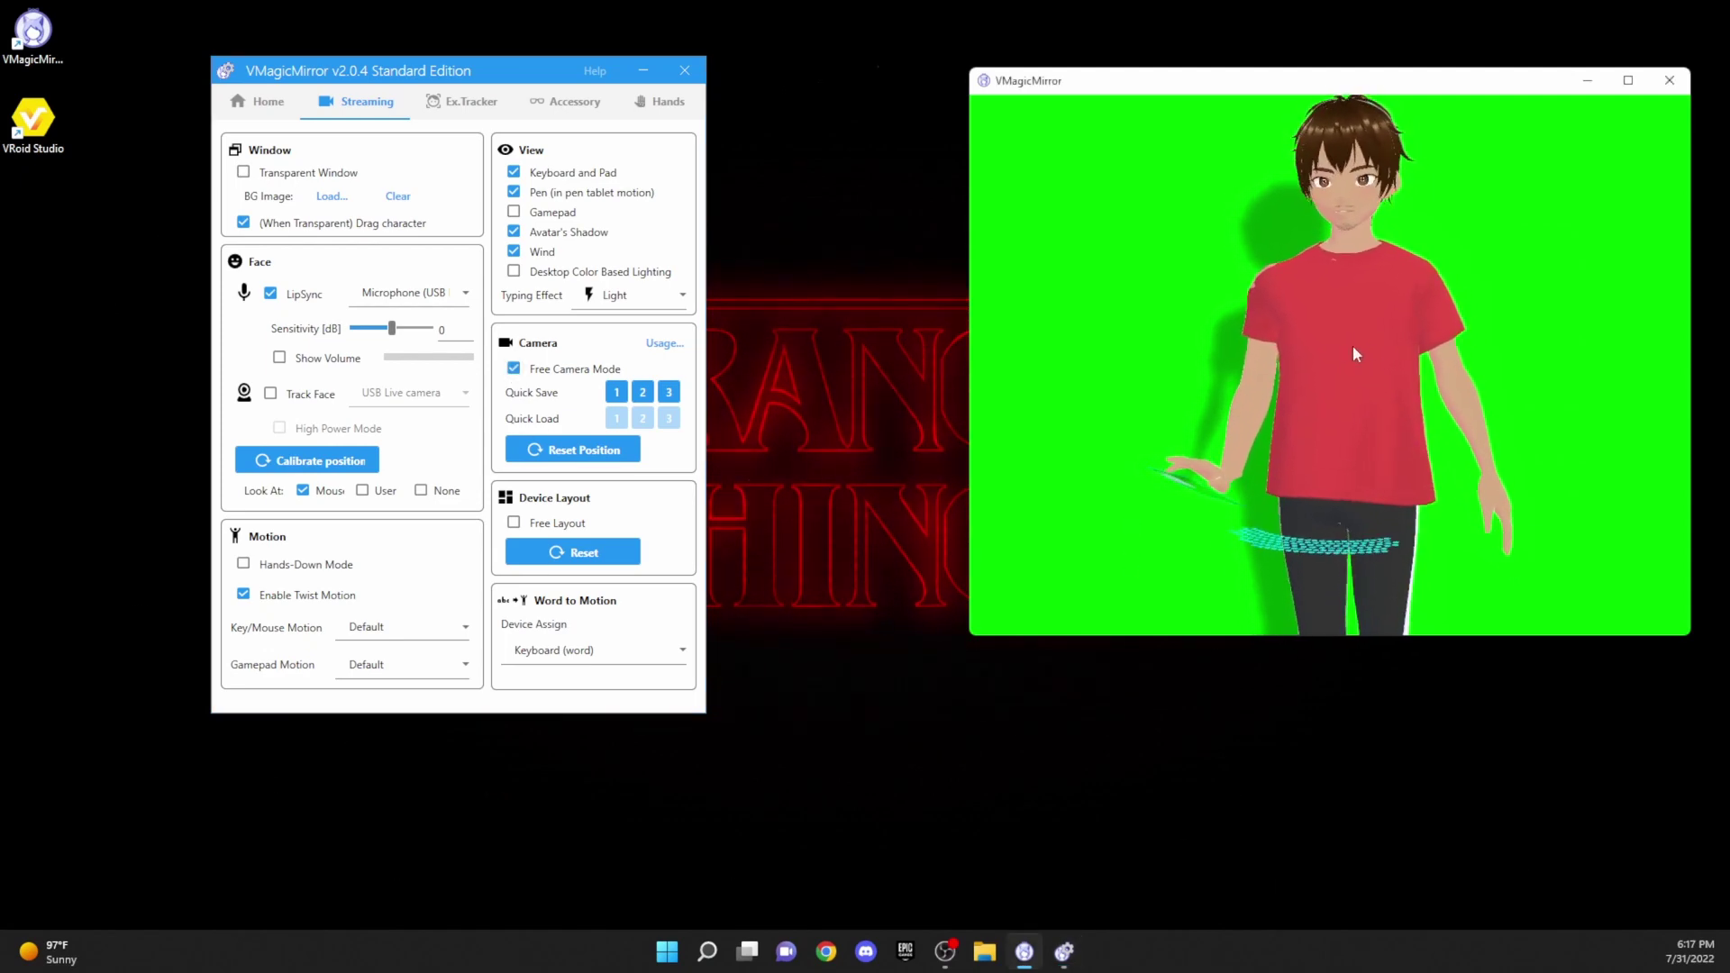
Step: Turn off Free Camera Mode and try the Text typing effect before returning to Light
left_click(514, 368)
left_click(604, 300)
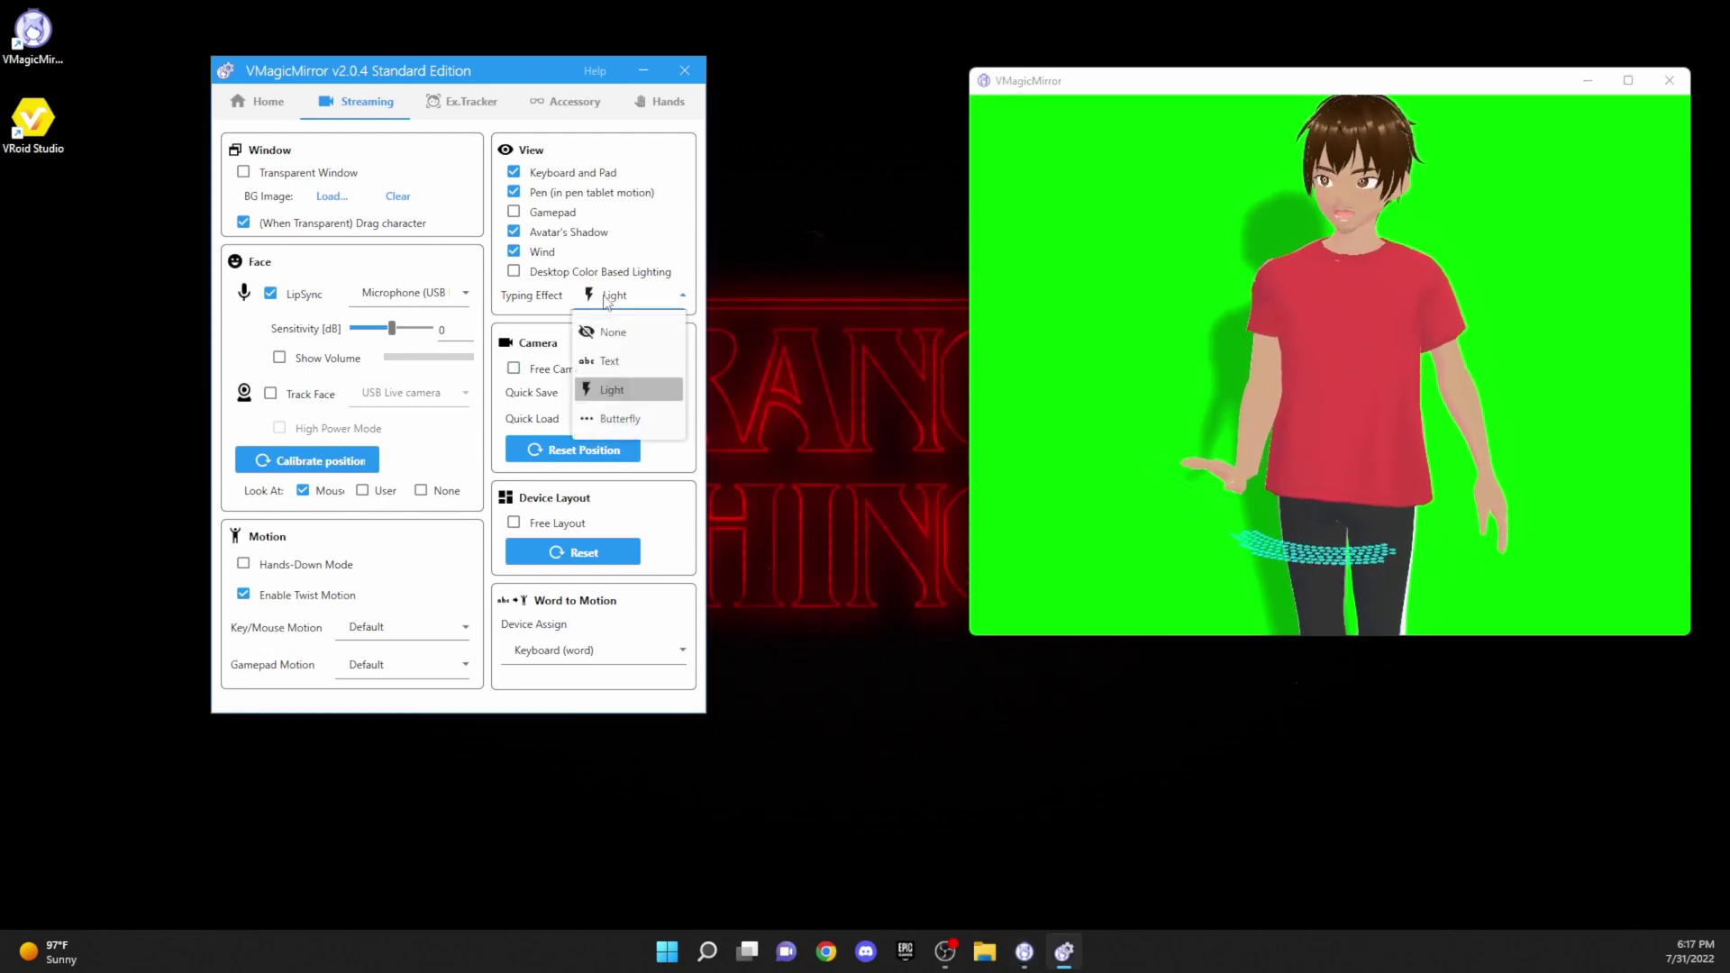
left_click(655, 361)
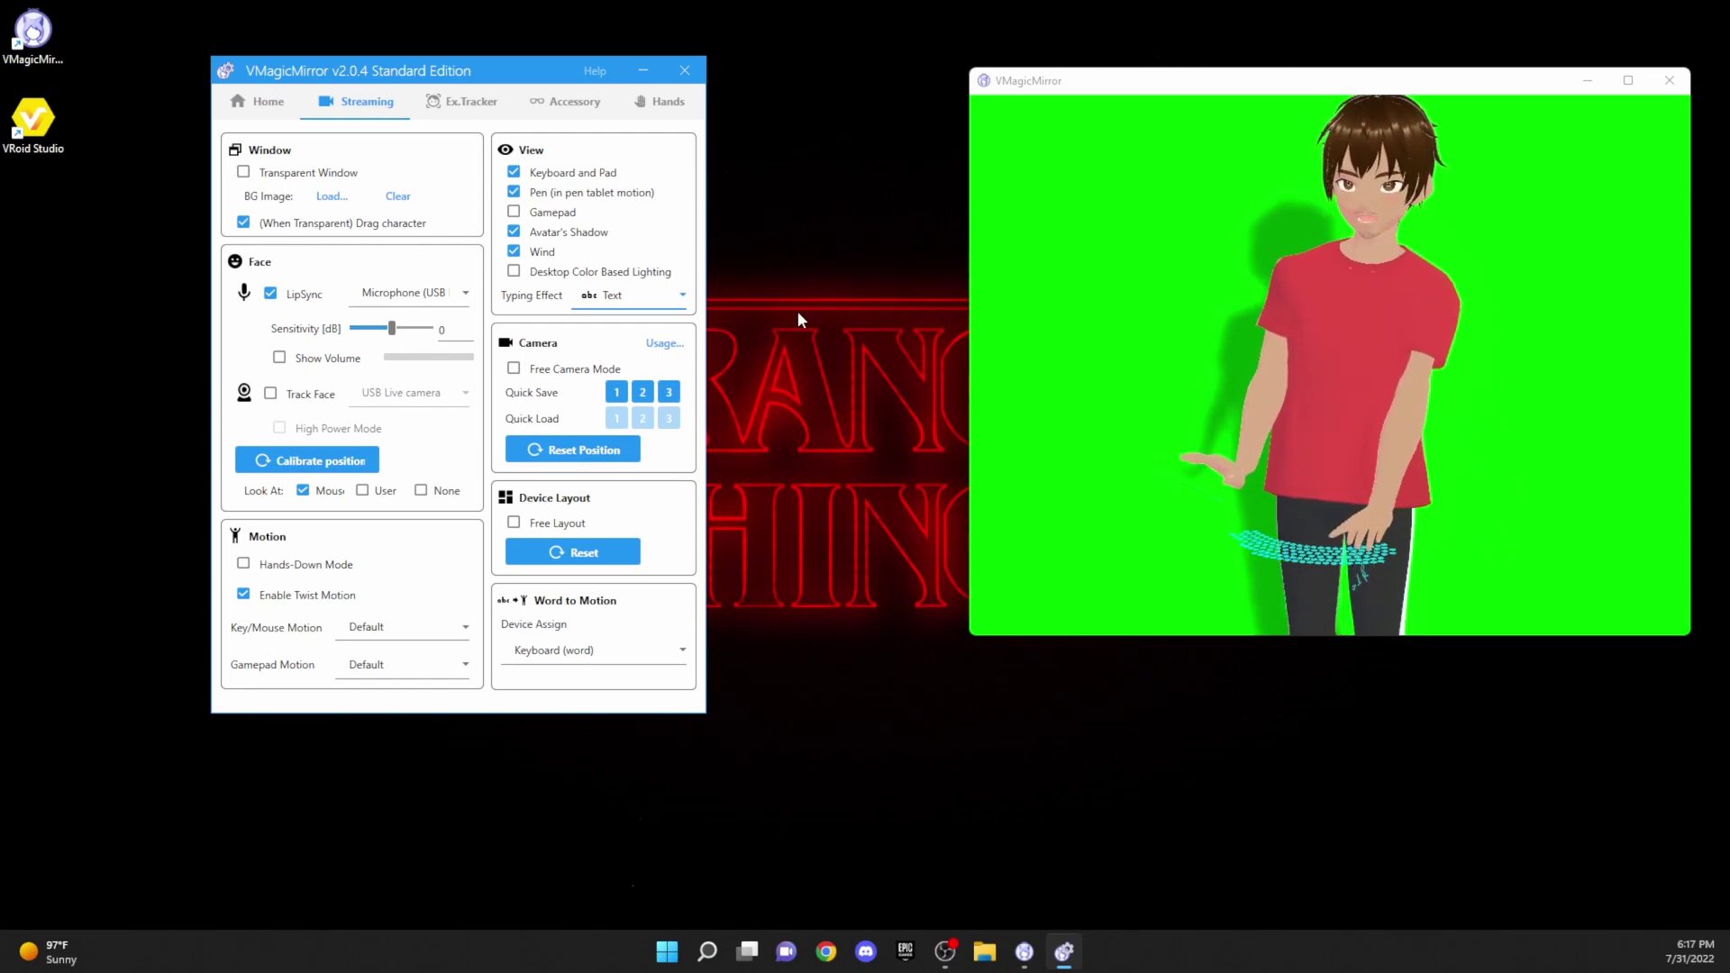
left_click(630, 294)
left_click(622, 389)
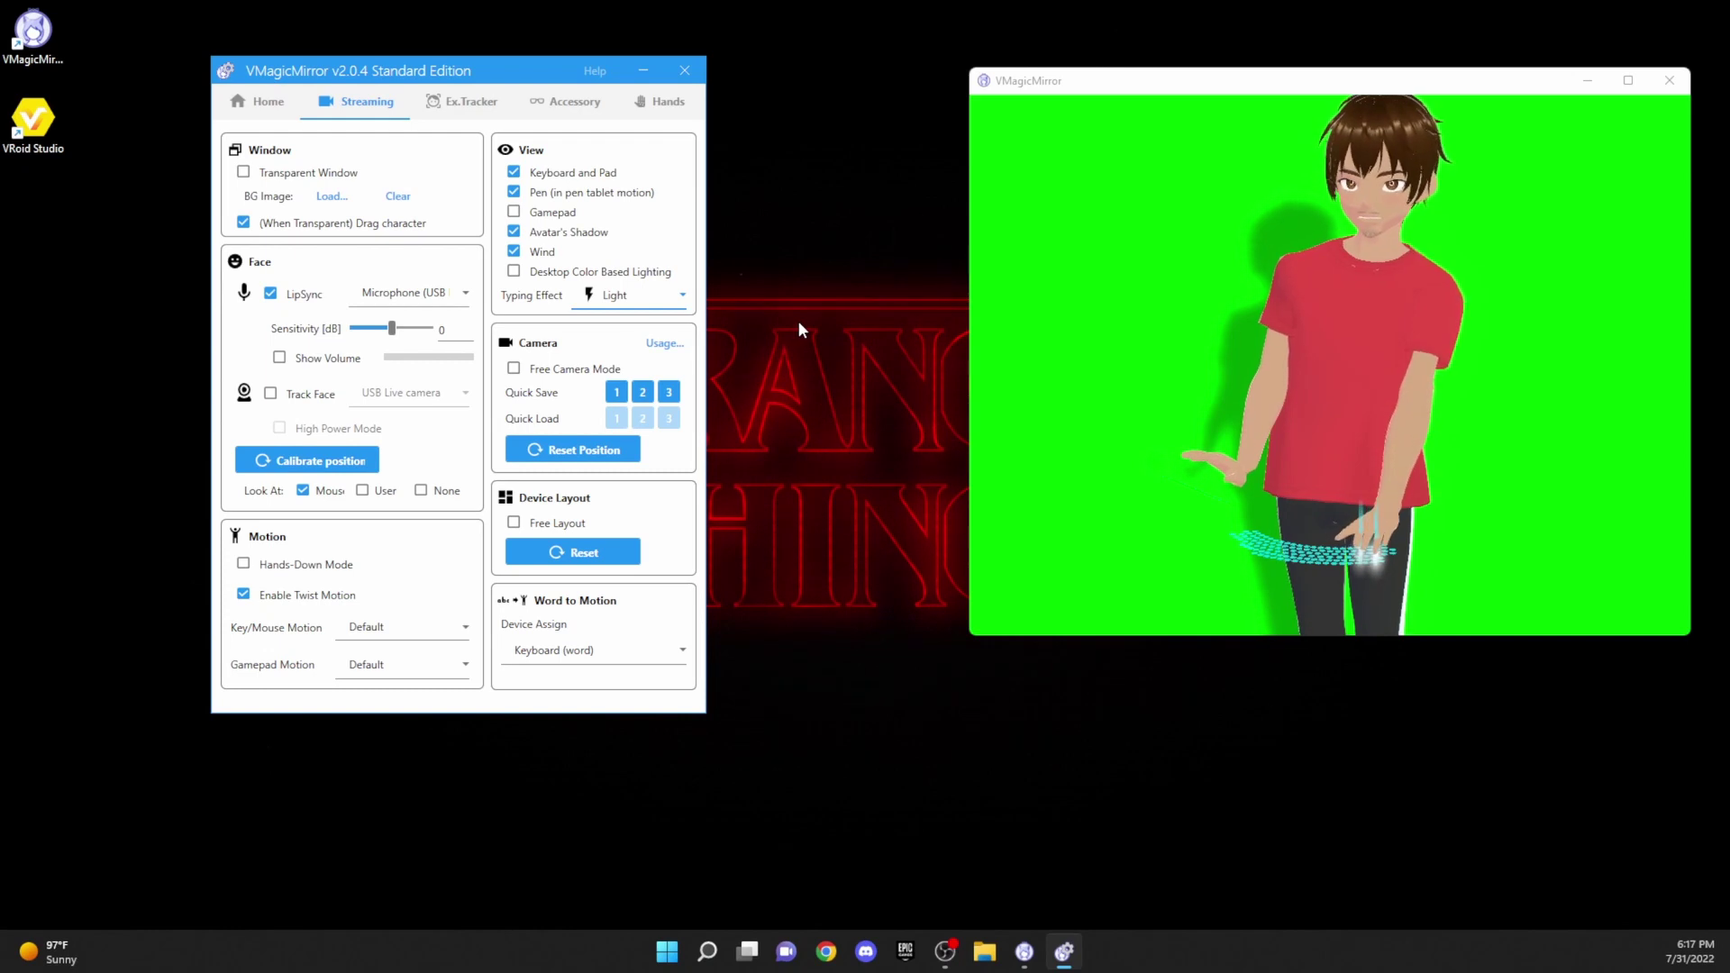
Step: Try the Butterfly typing effect, revert to Light, and toggle the avatar's shadow off and on
left_click(676, 295)
left_click(671, 416)
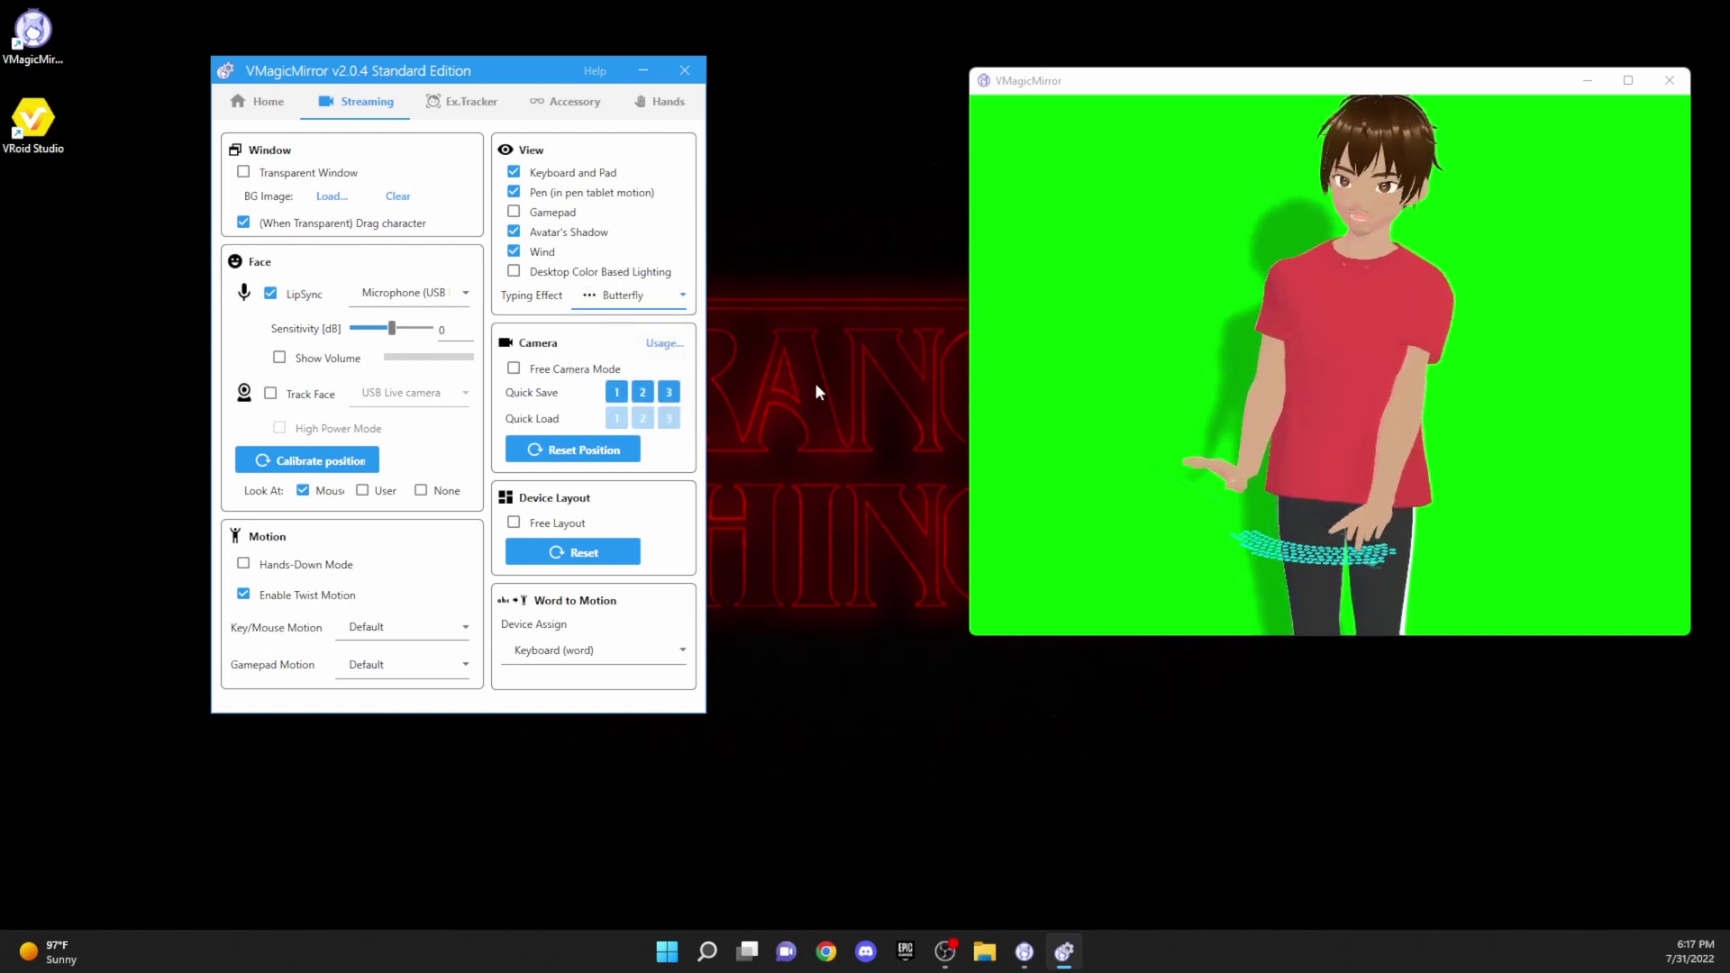
left_click(675, 296)
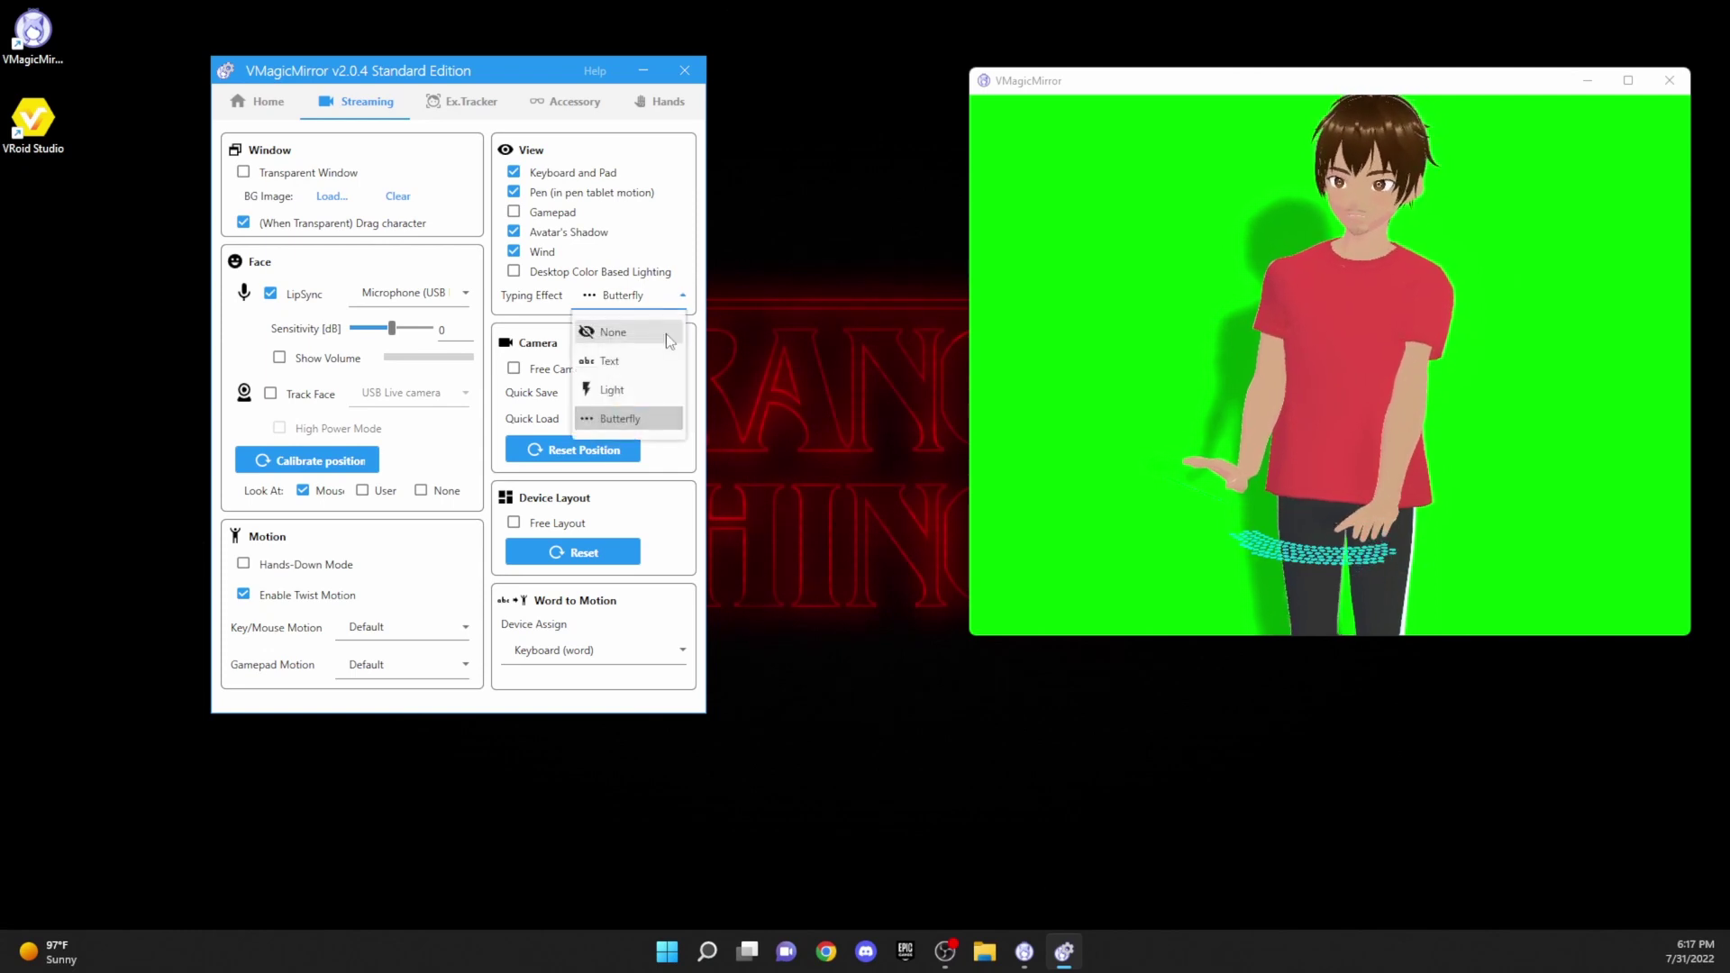
left_click(622, 389)
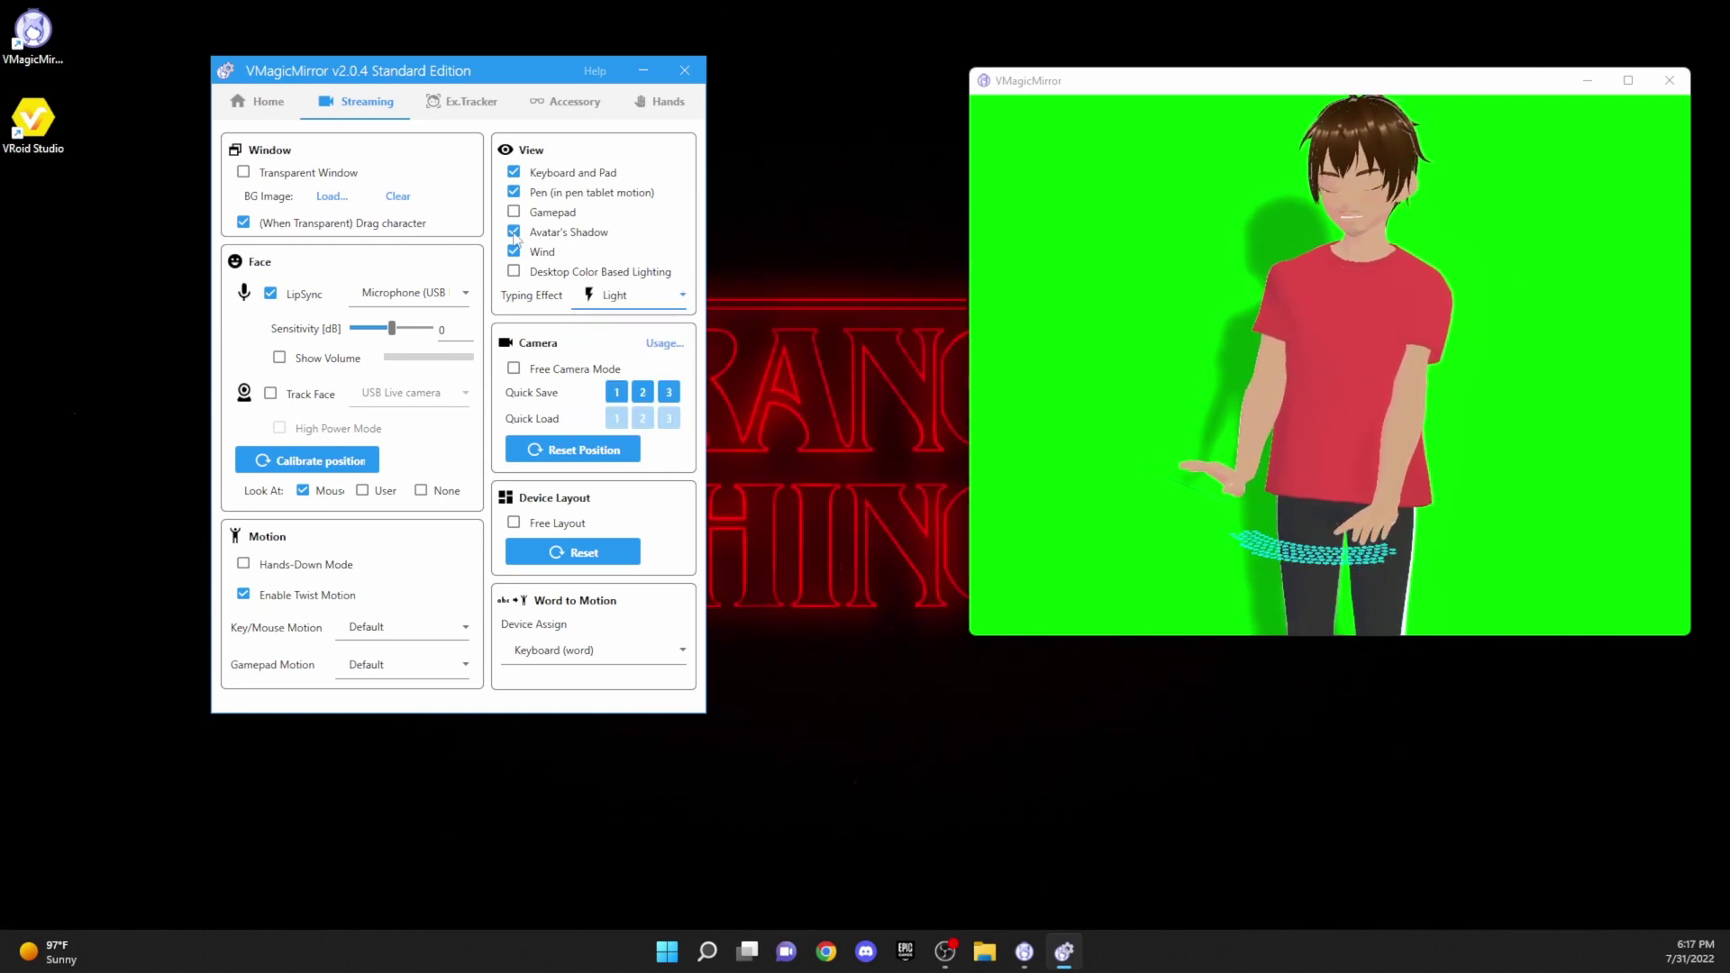
left_click(514, 232)
left_click(512, 232)
Step: Toggle Avatar's Shadow off and back on, then return to the Home tab
left_click(513, 234)
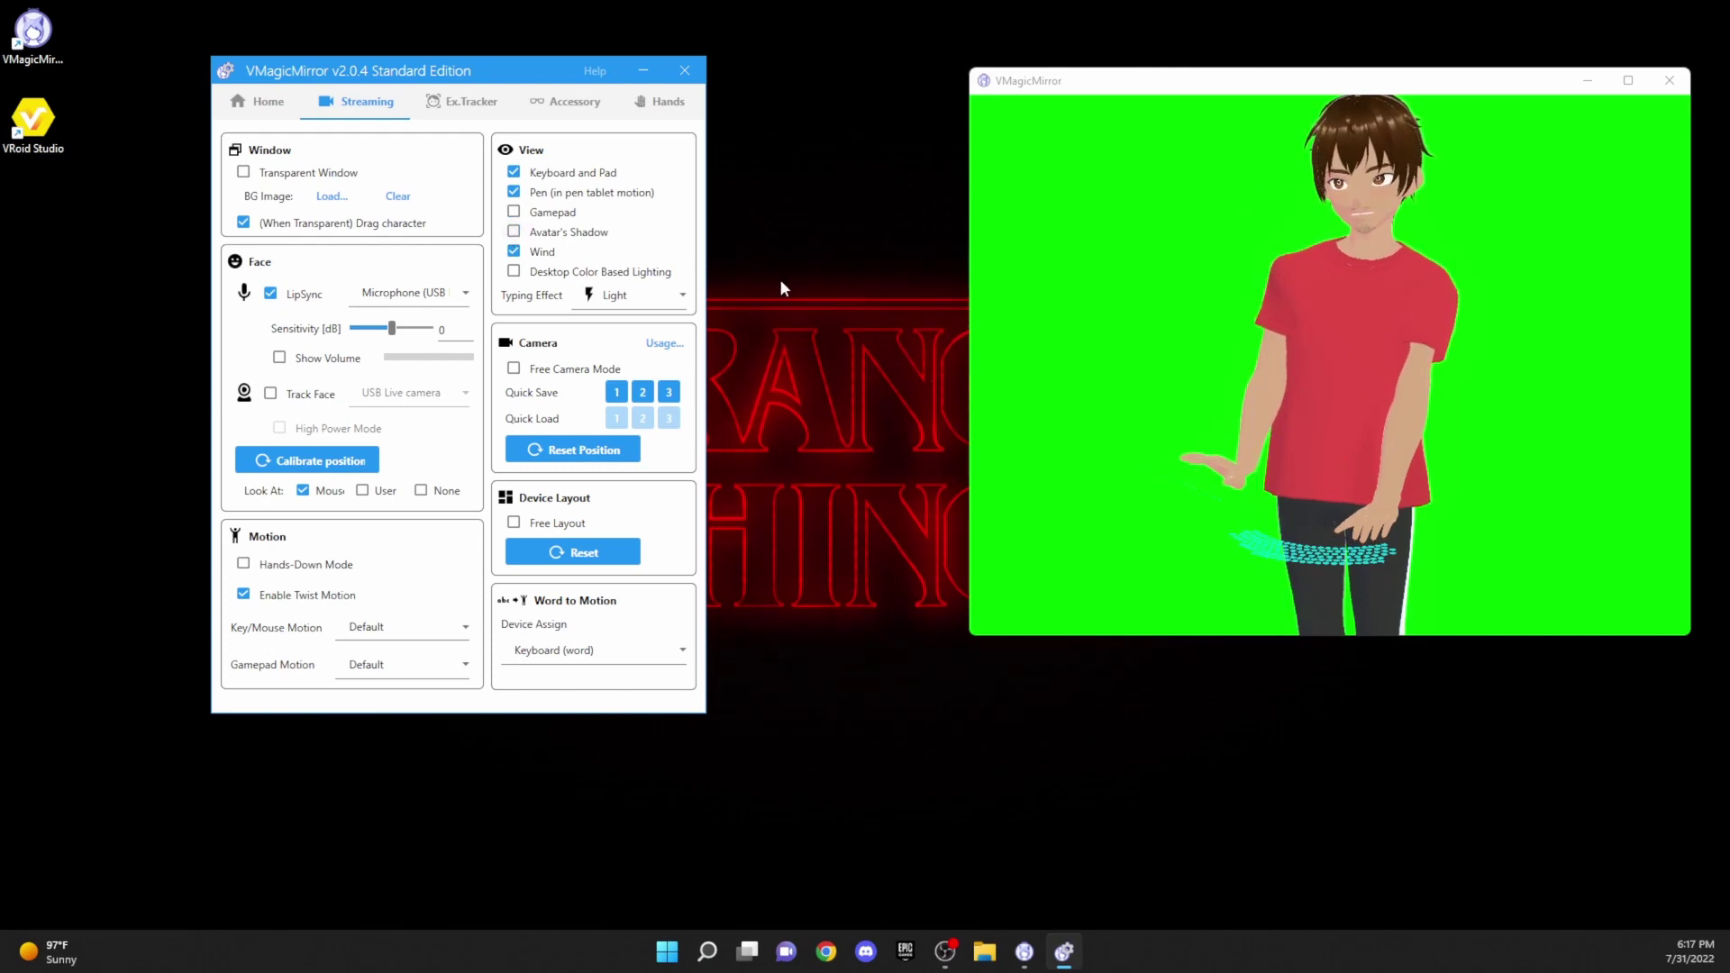
left_click(515, 232)
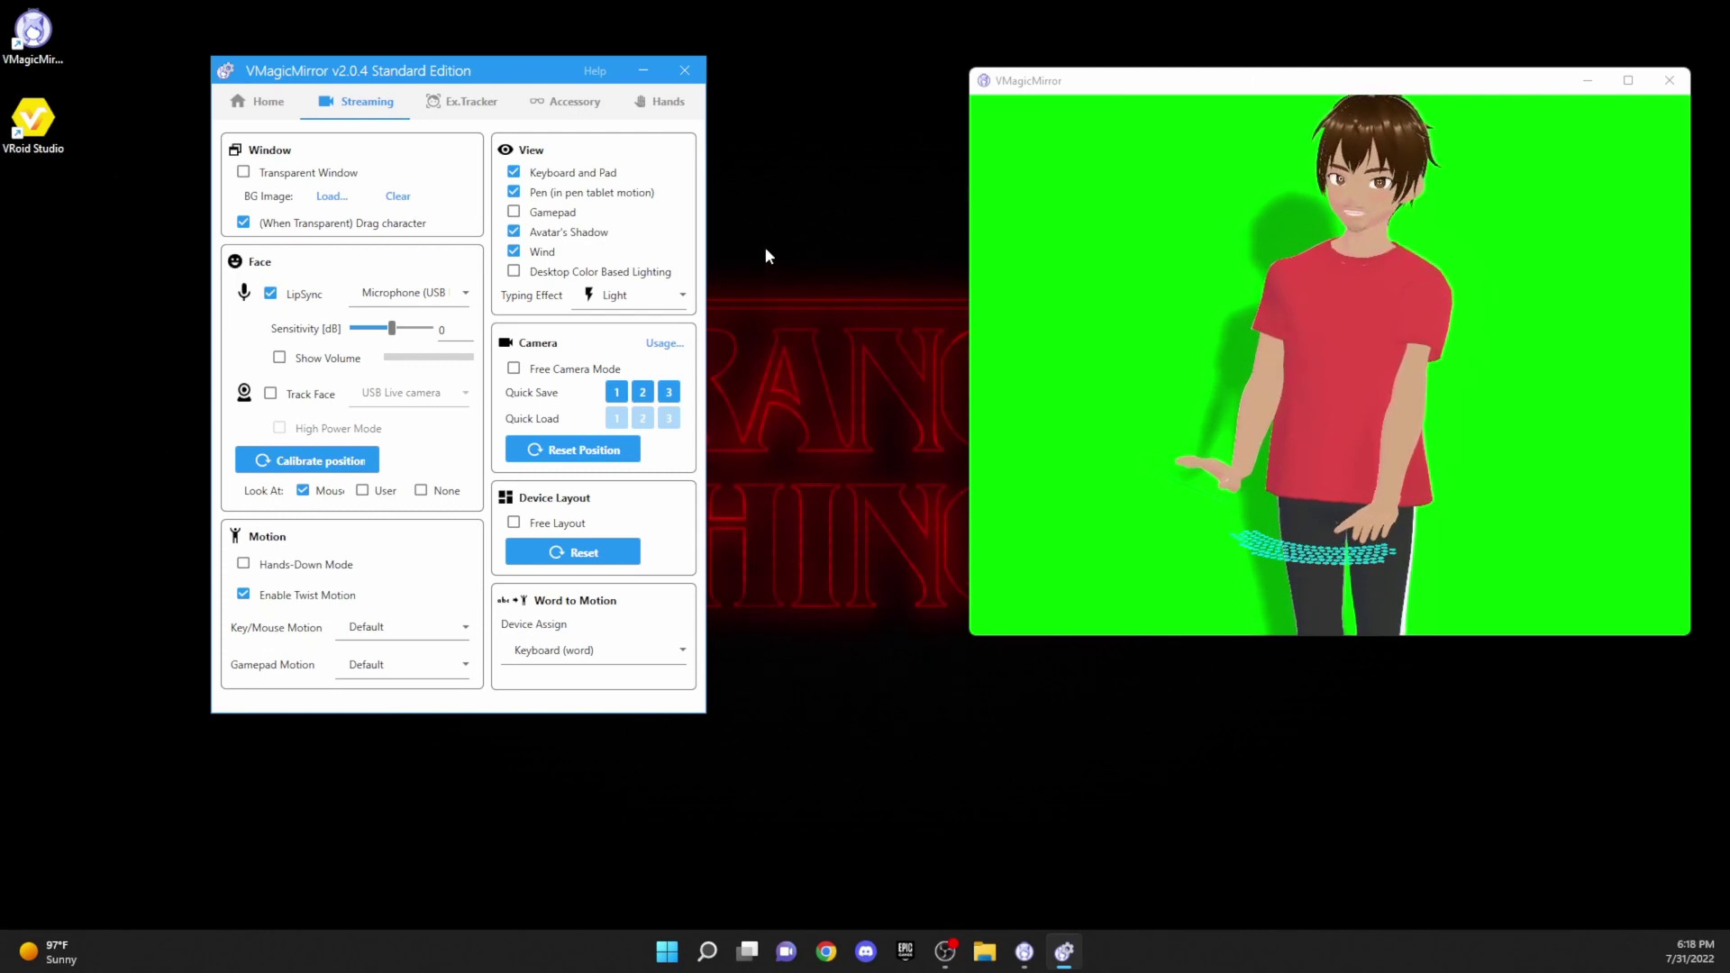
left_click(270, 104)
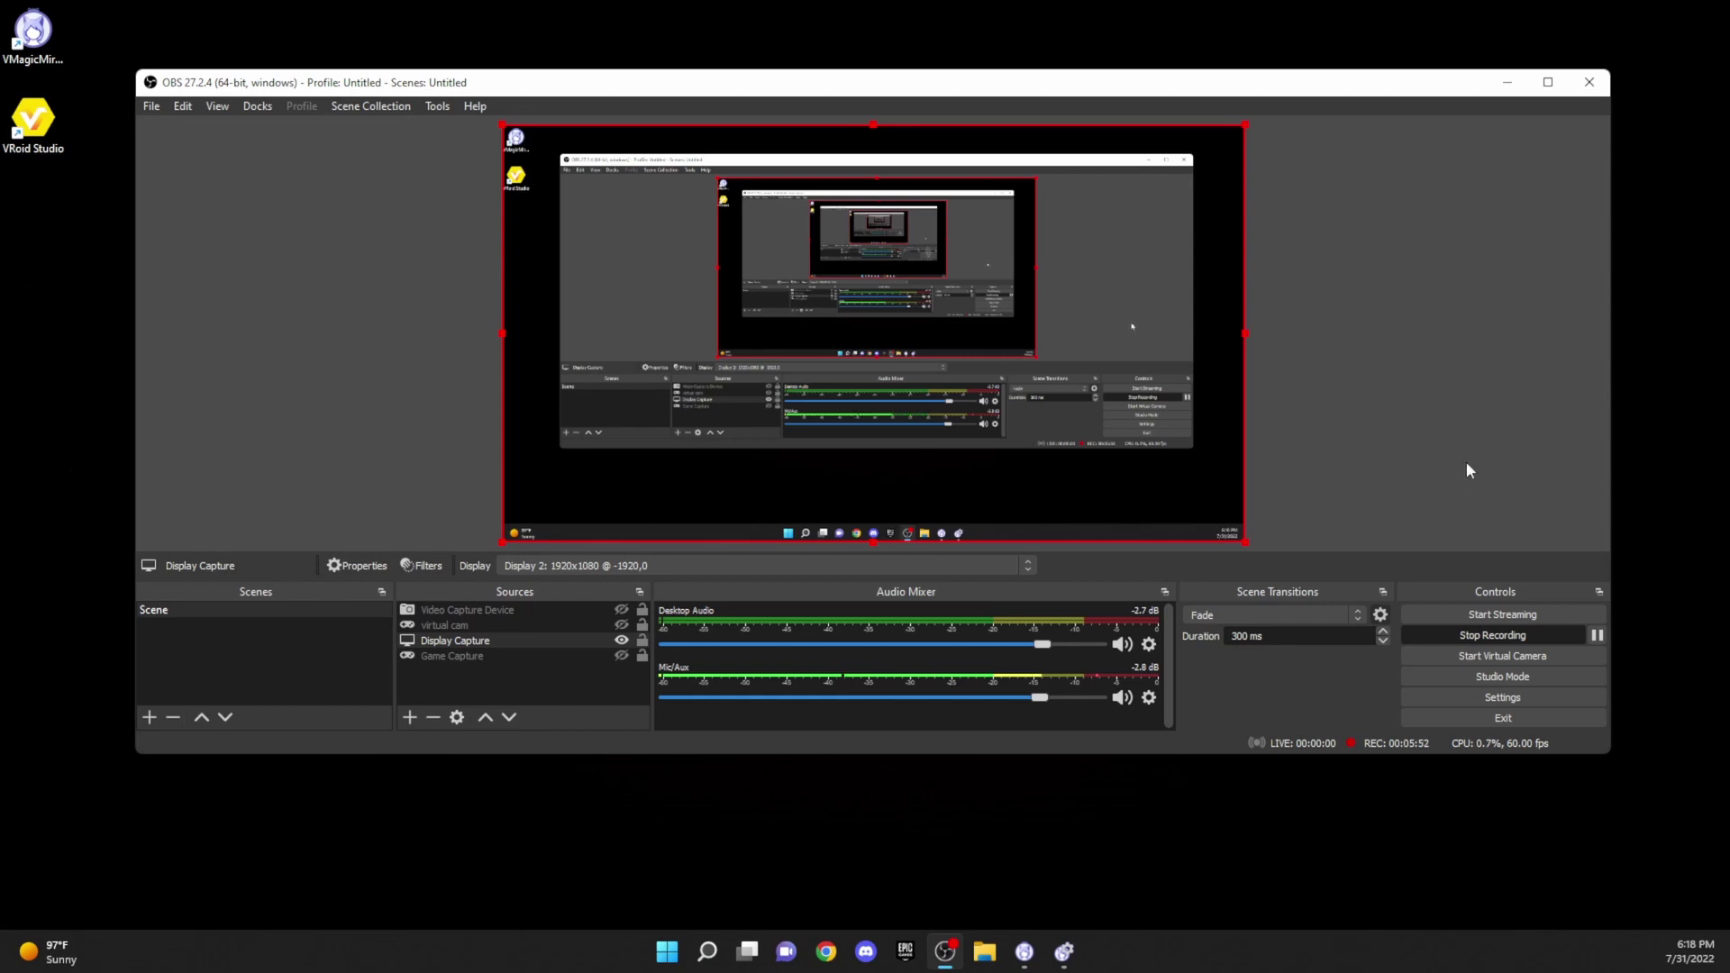
Step: Add a Game Capture source named 'Game Capture 2' to the scene
left_click(410, 718)
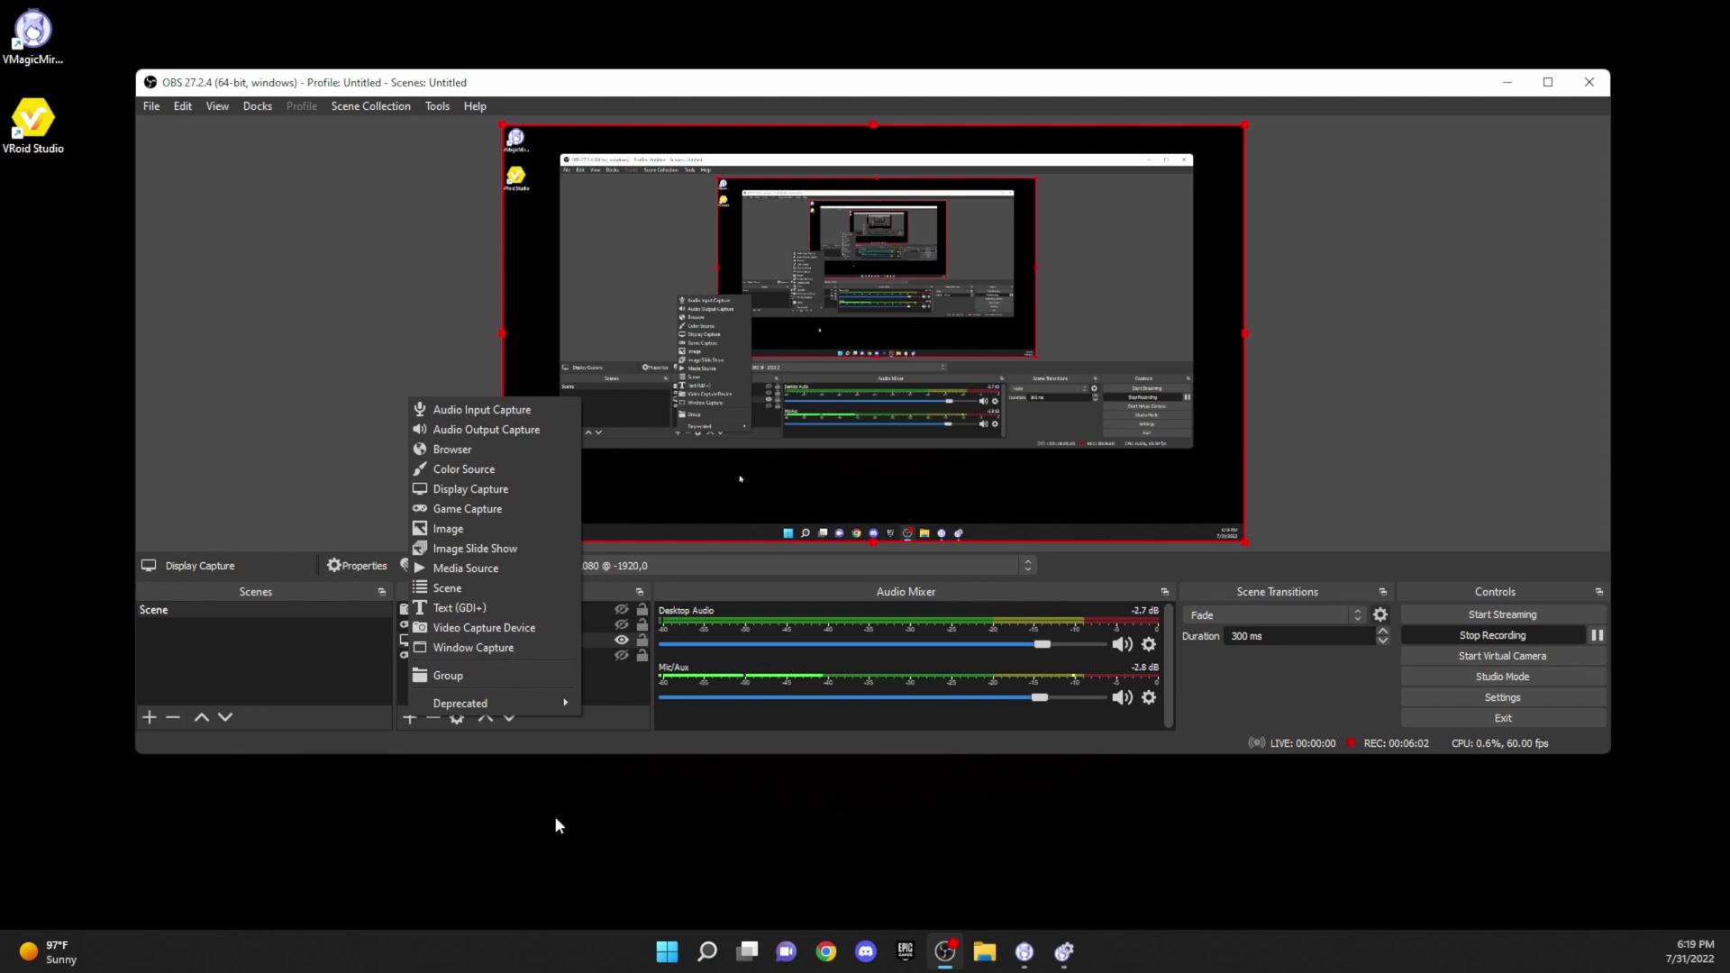
left_click(535, 509)
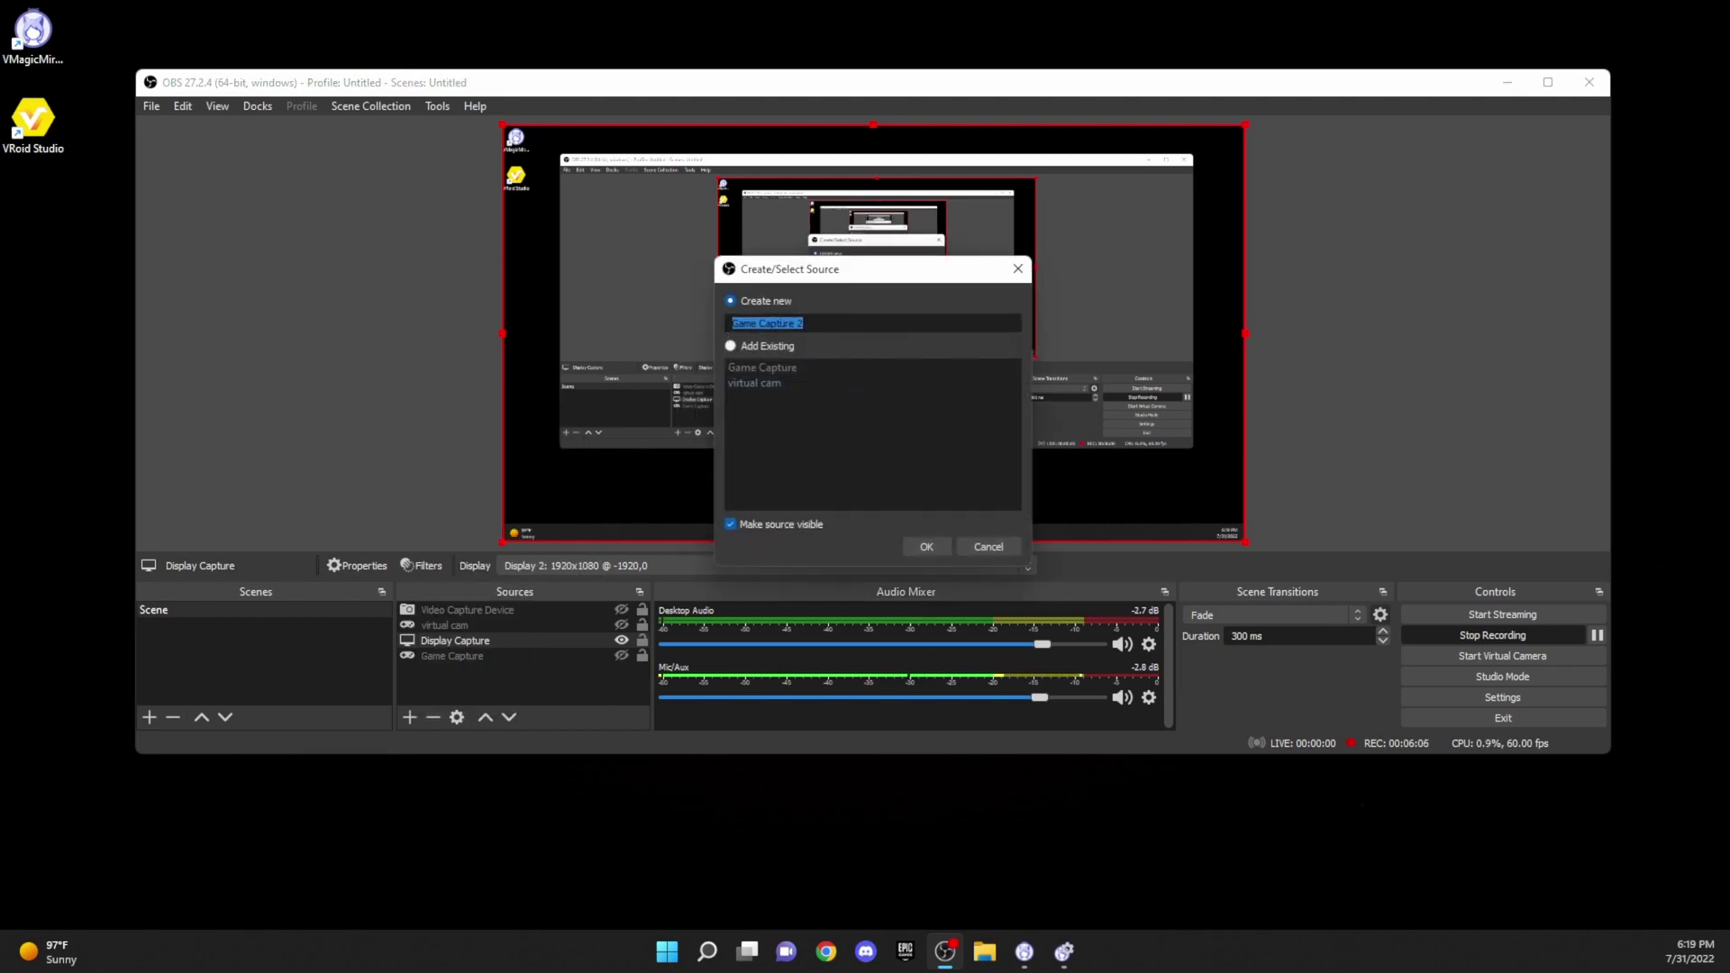
left_click(926, 546)
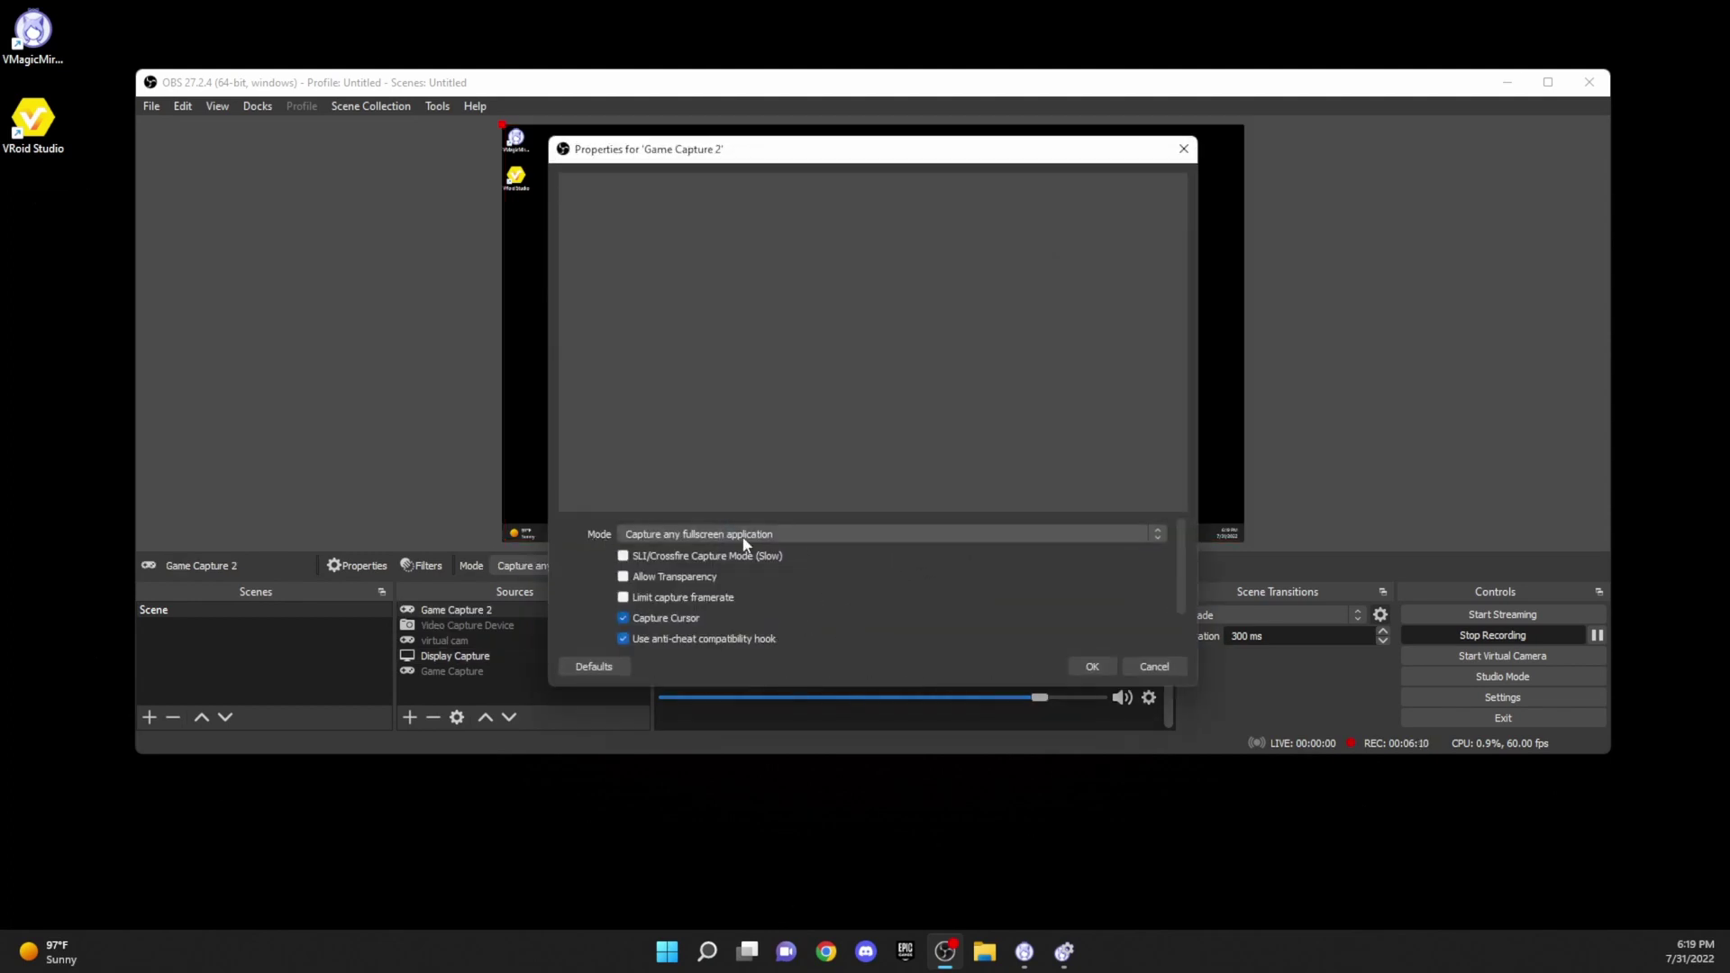
left_click(748, 535)
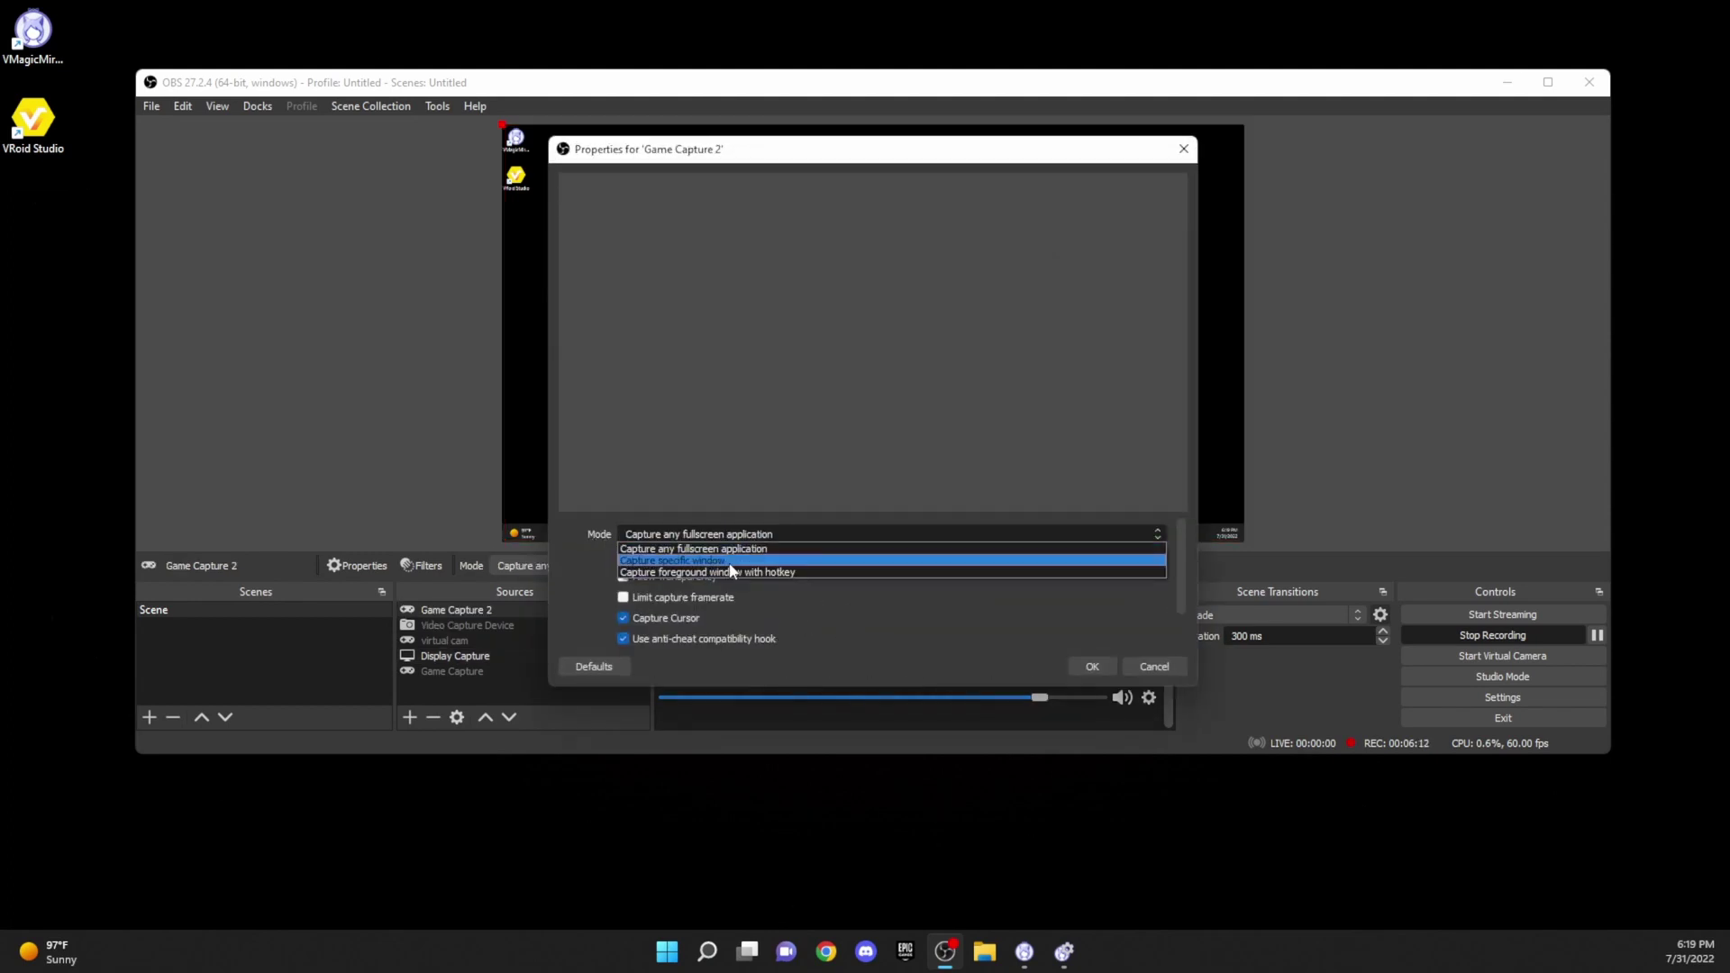
Step: Set Game Capture 2 to capture the specific window [VMagicMirror.exe]: VMagicMirror
left_click(730, 560)
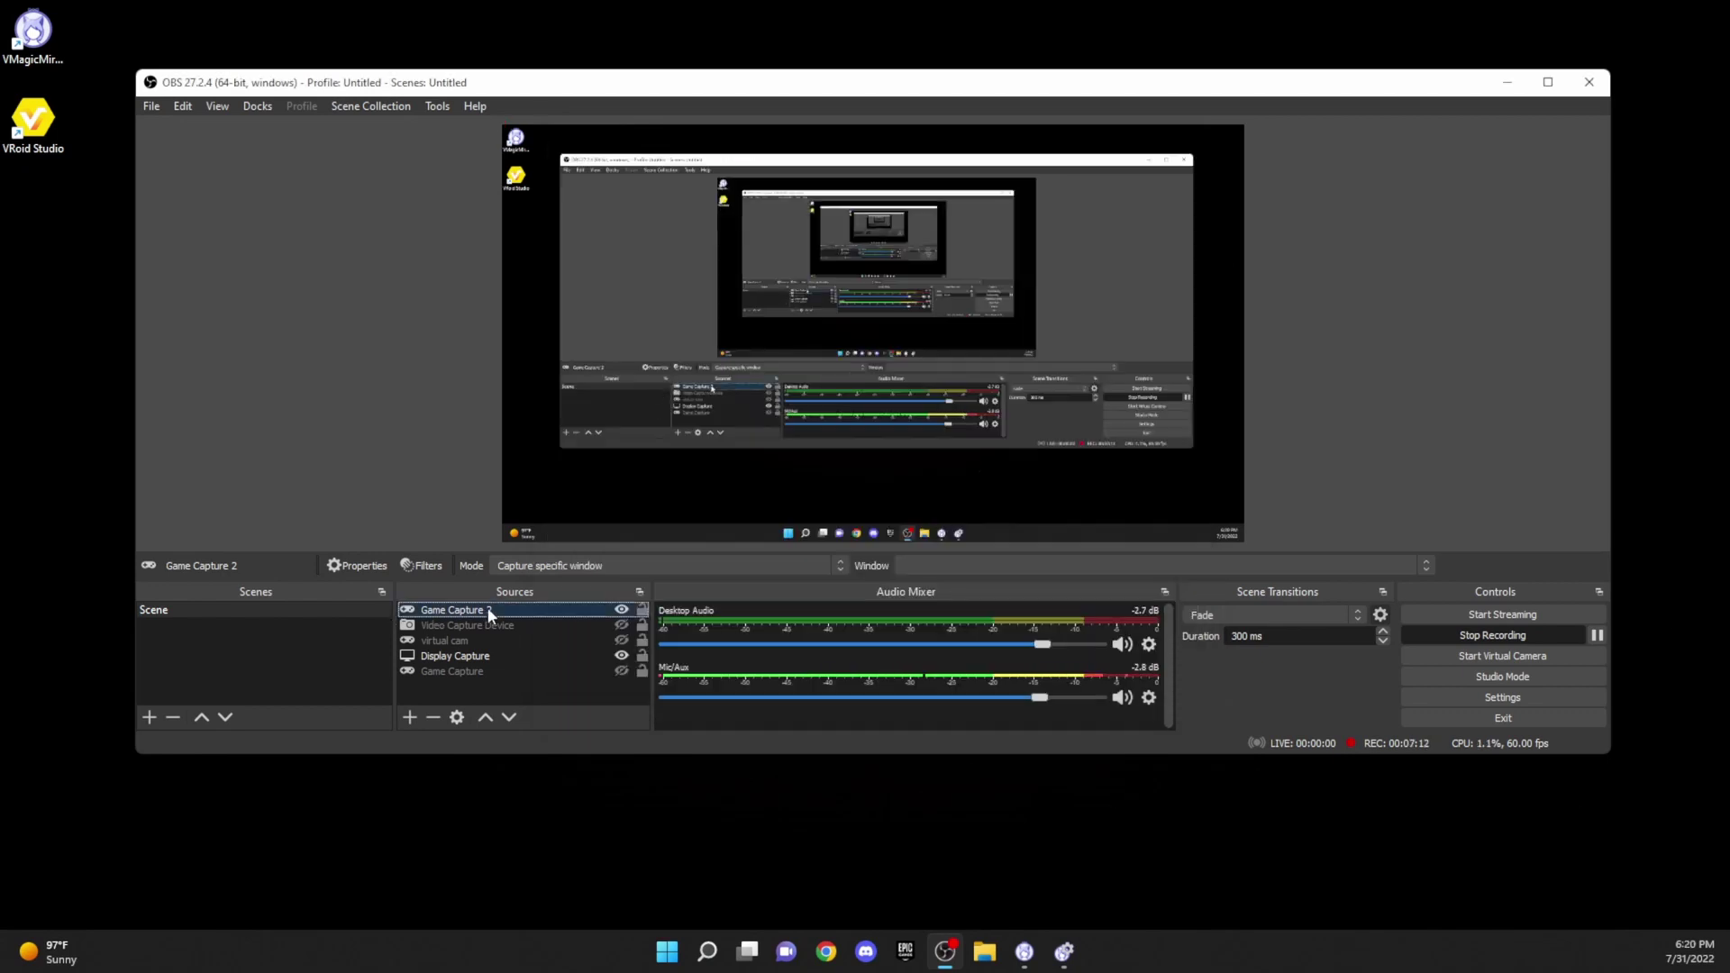
left_click(944, 558)
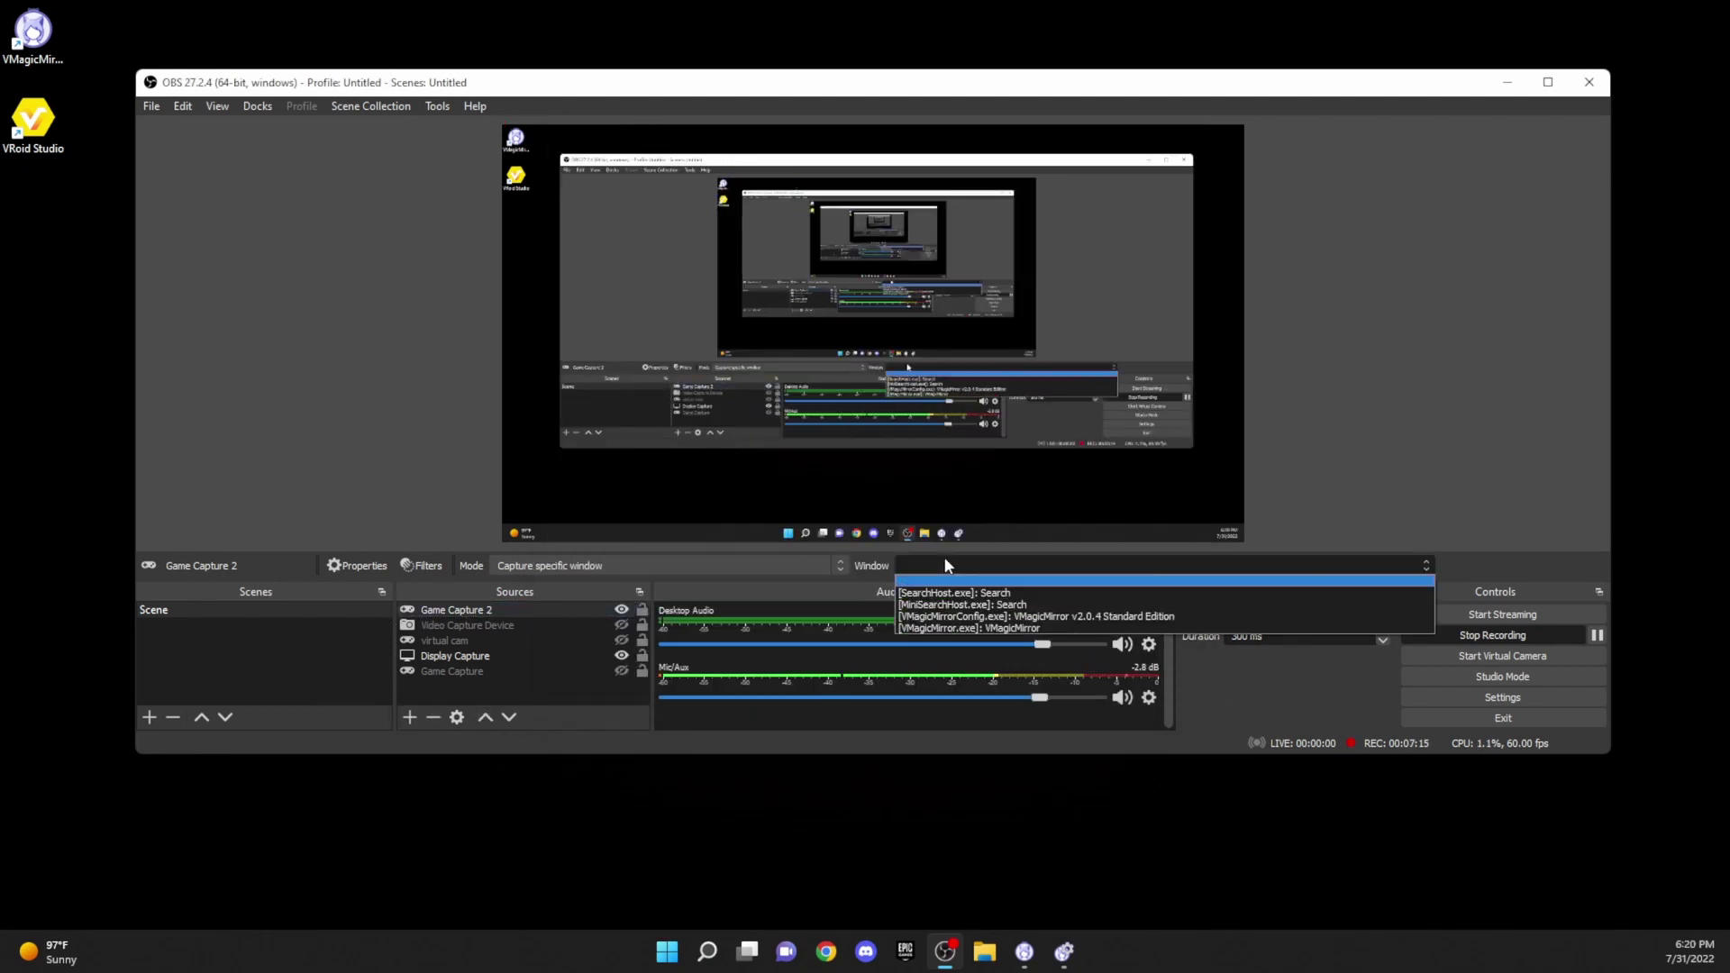
left_click(1054, 629)
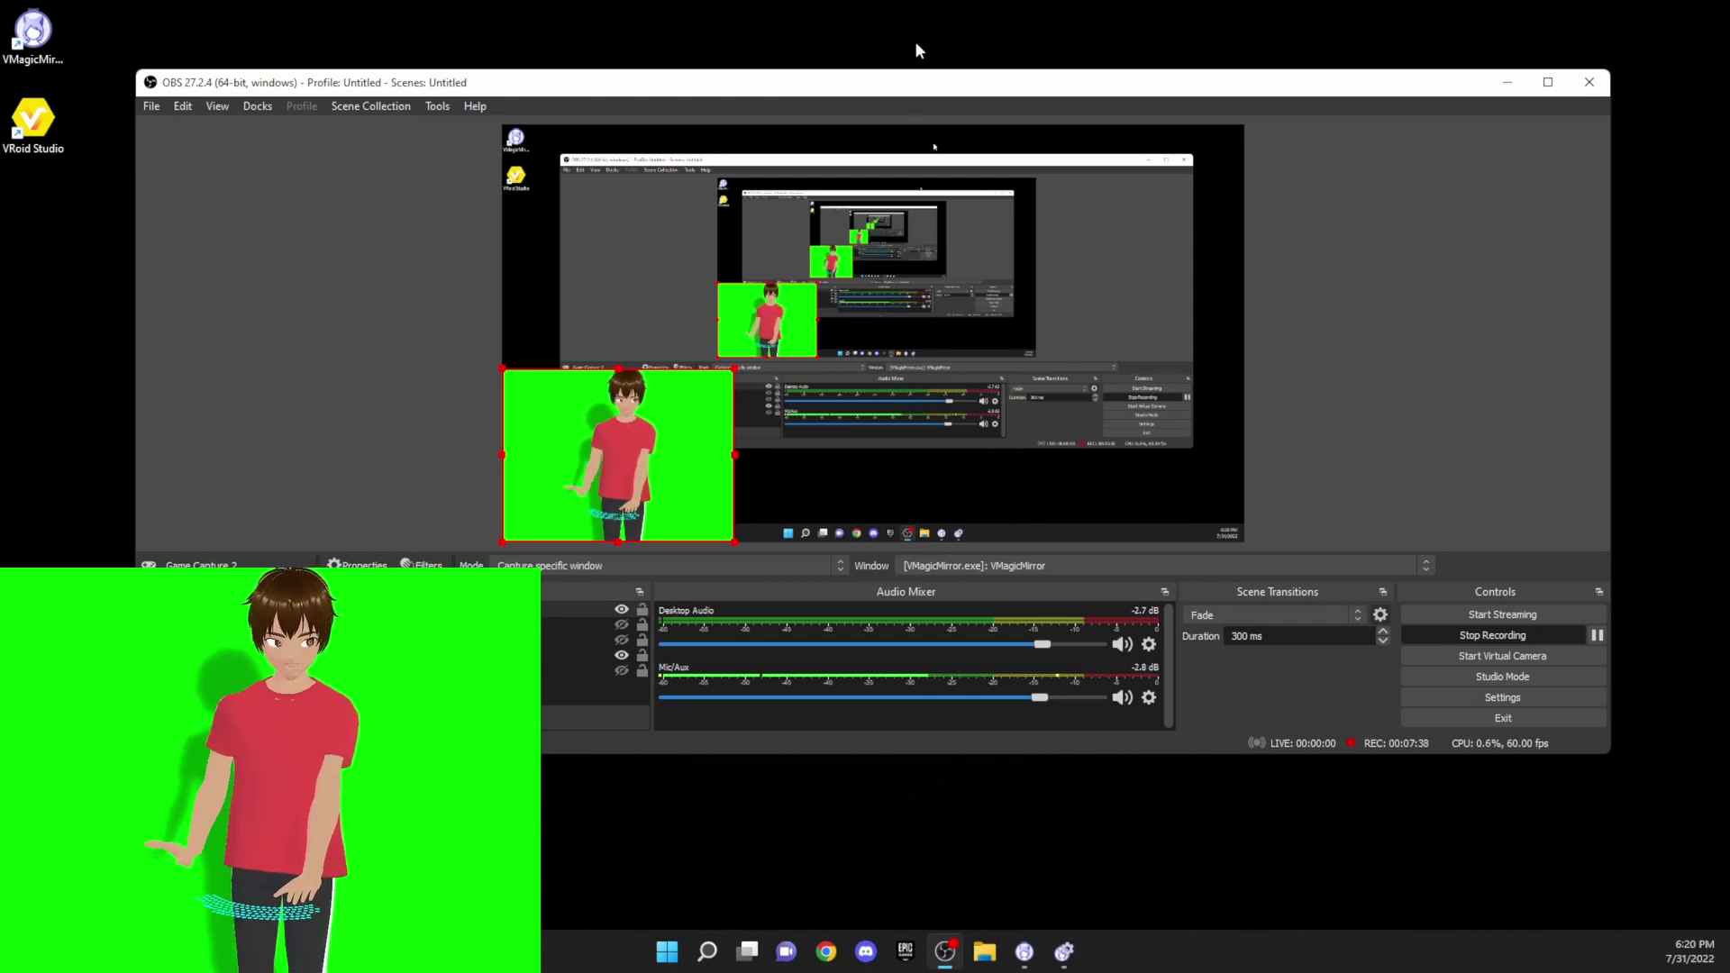
left_click_drag(502, 126, 613, 244)
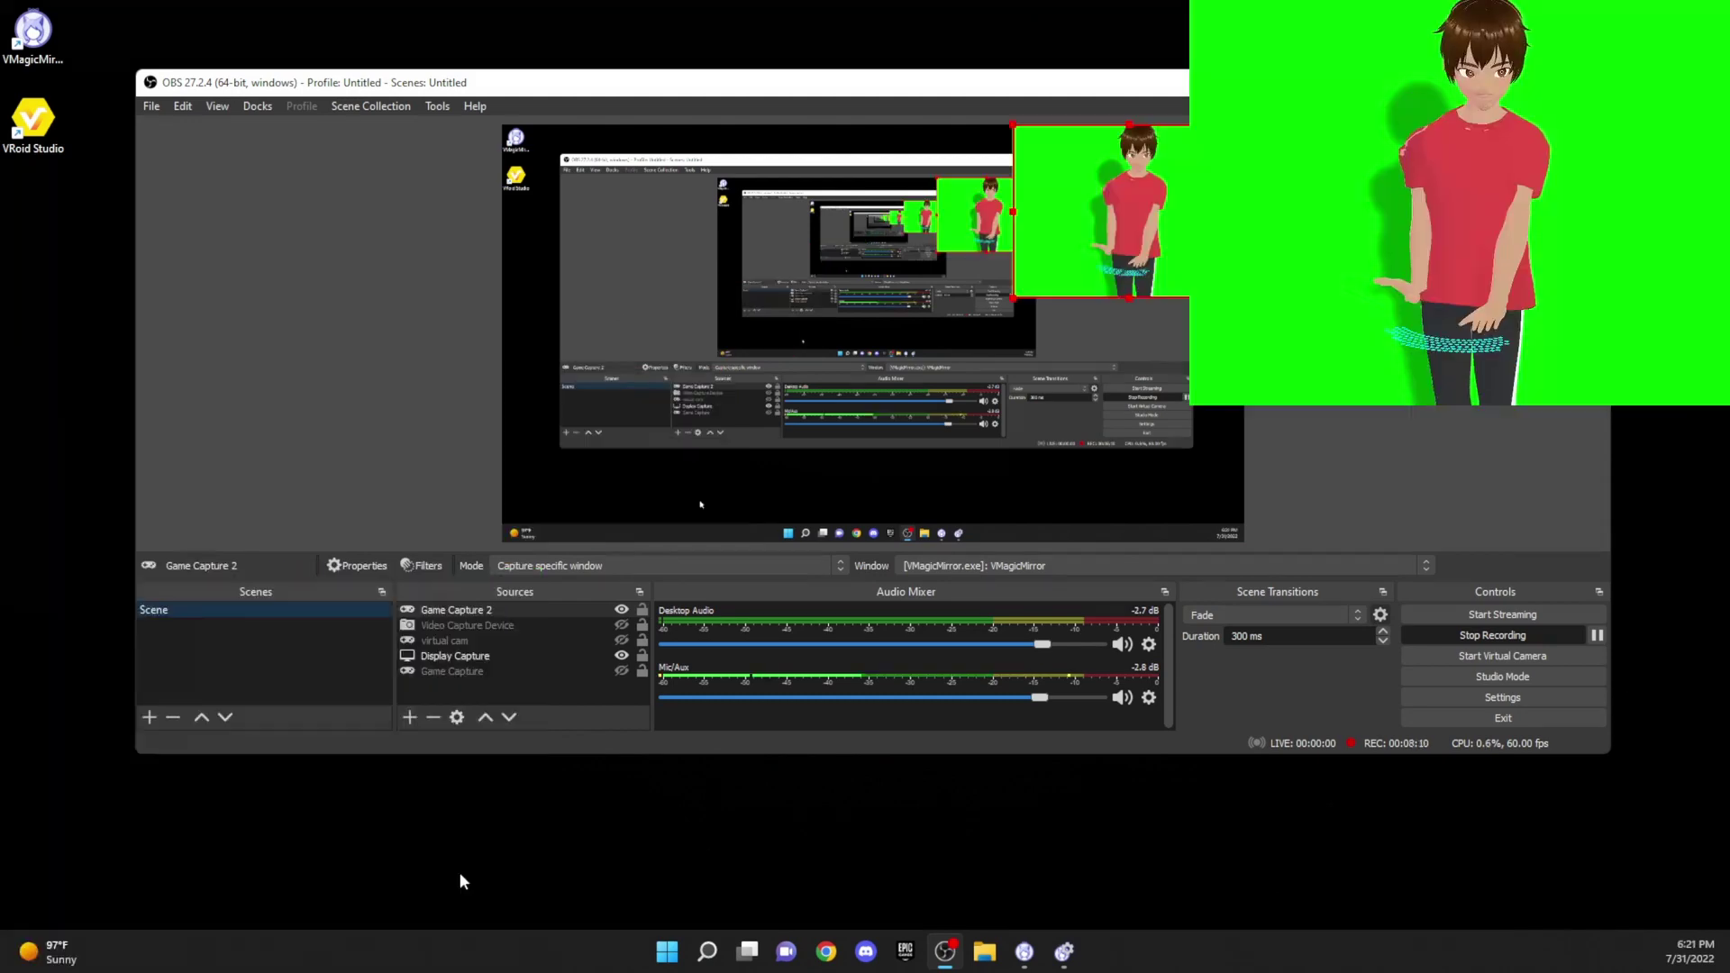
Step: Add Chroma Key and Color Correction filters to Game Capture 2
left_click(427, 567)
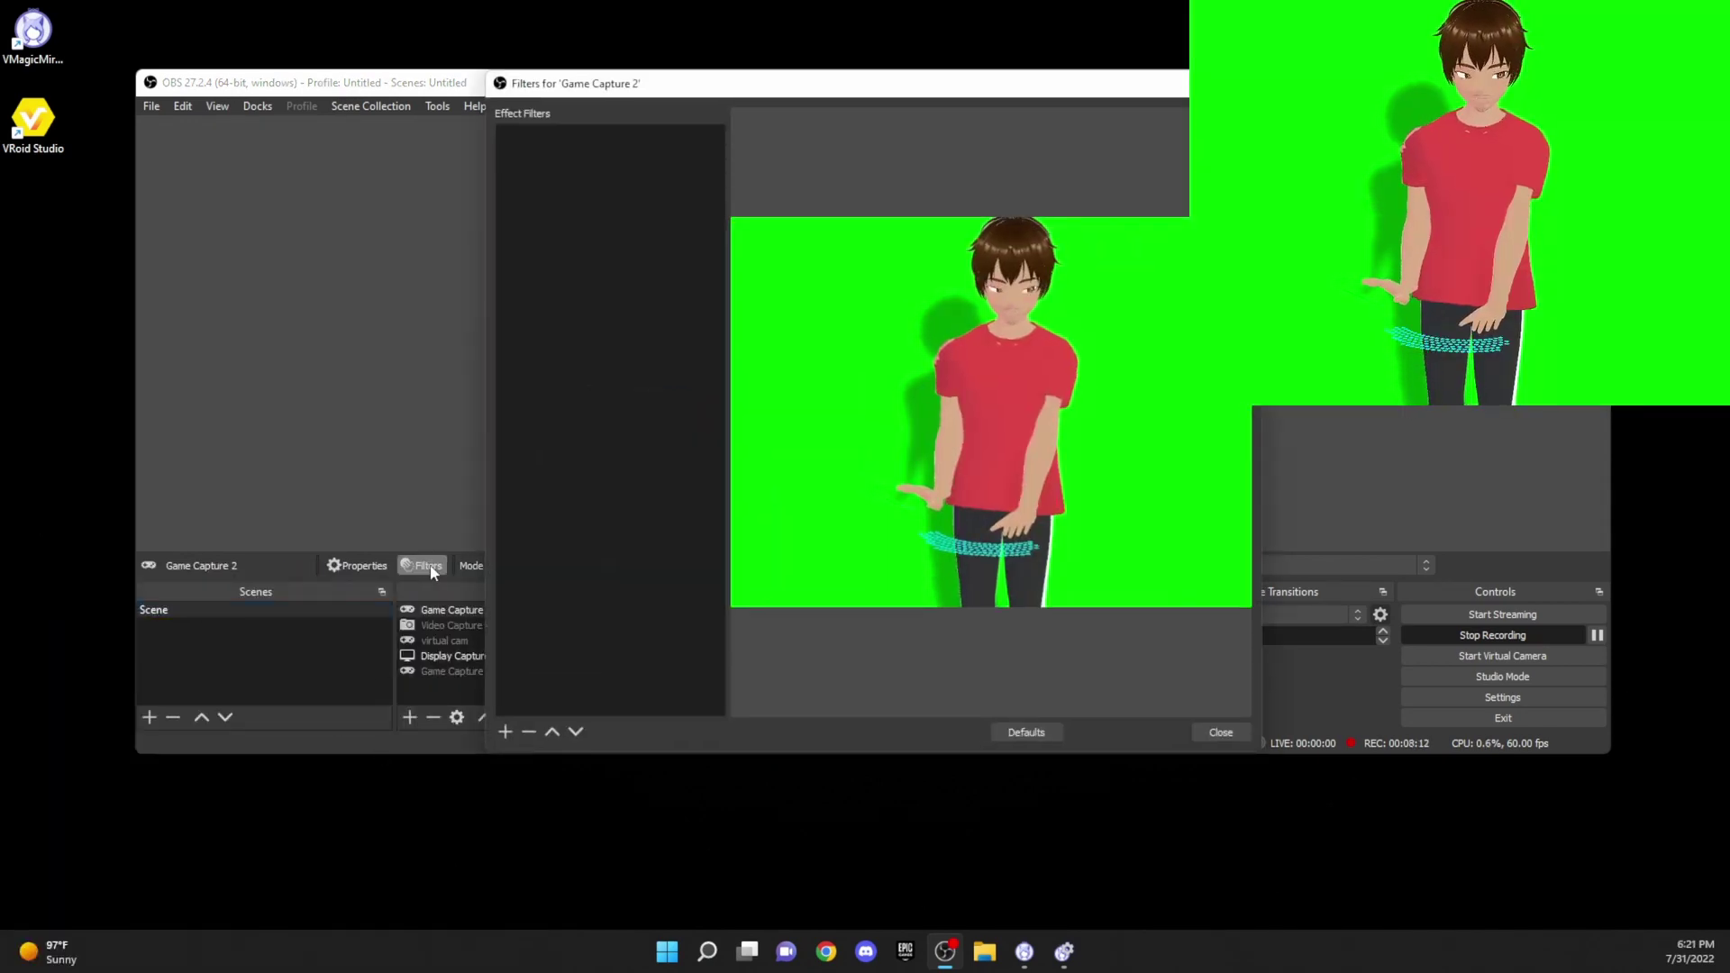
left_click(505, 732)
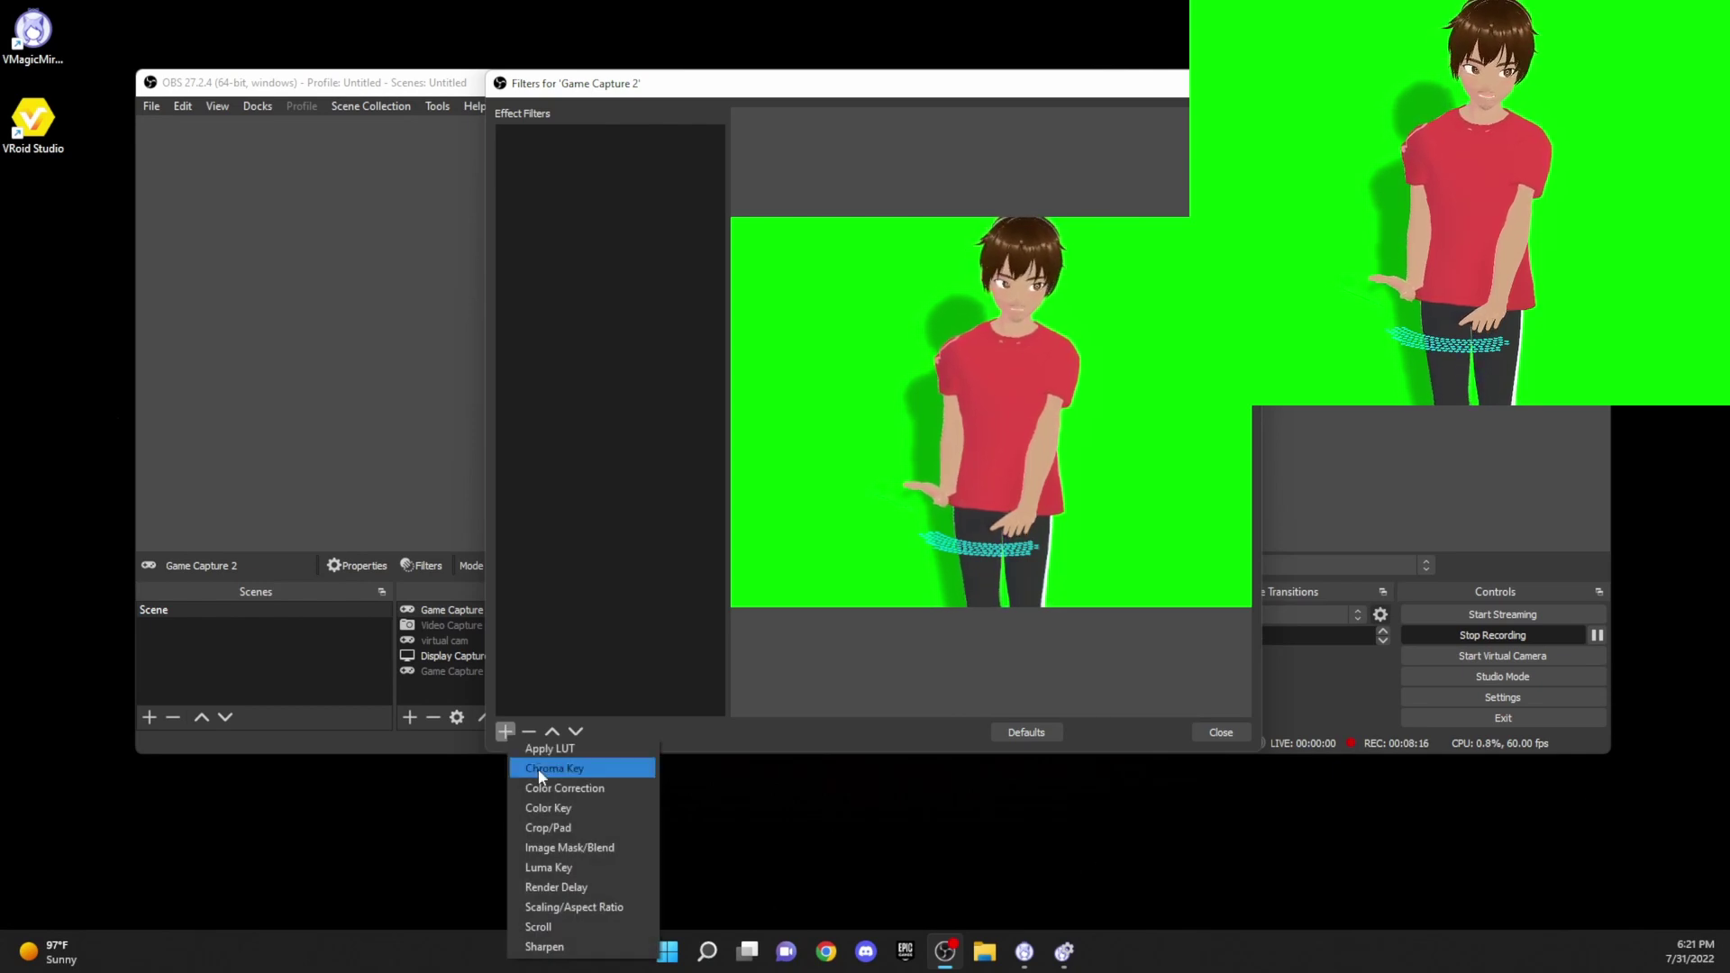
left_click(538, 769)
left_click(838, 448)
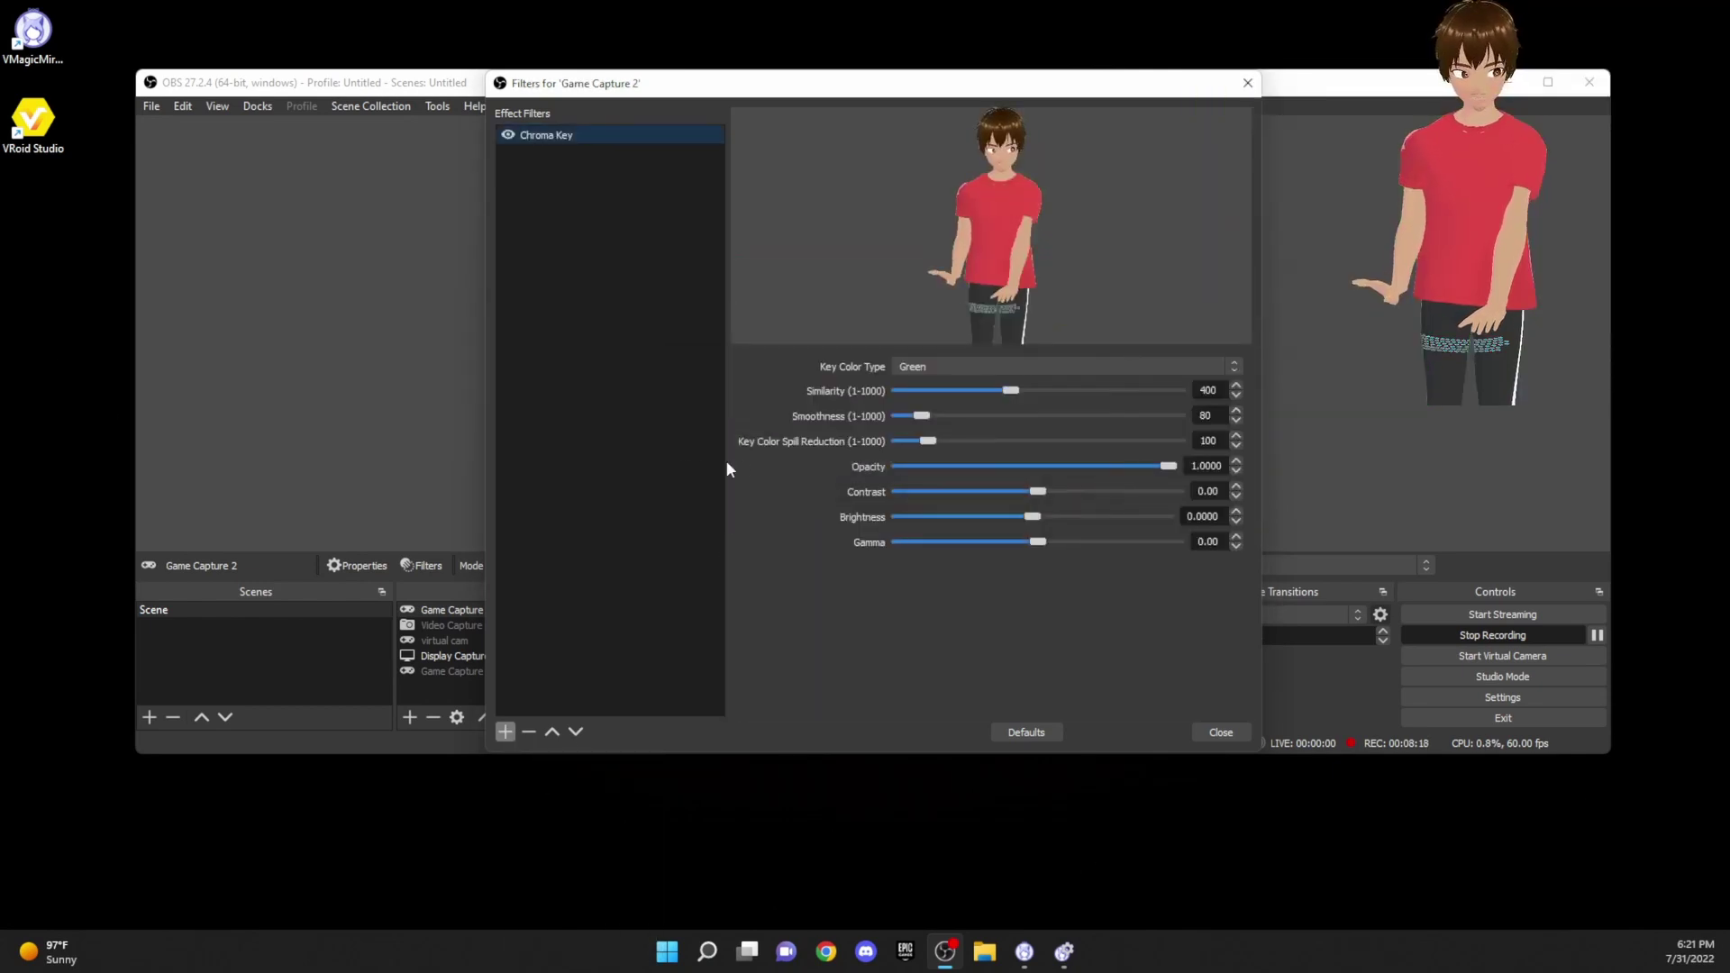
left_click(504, 732)
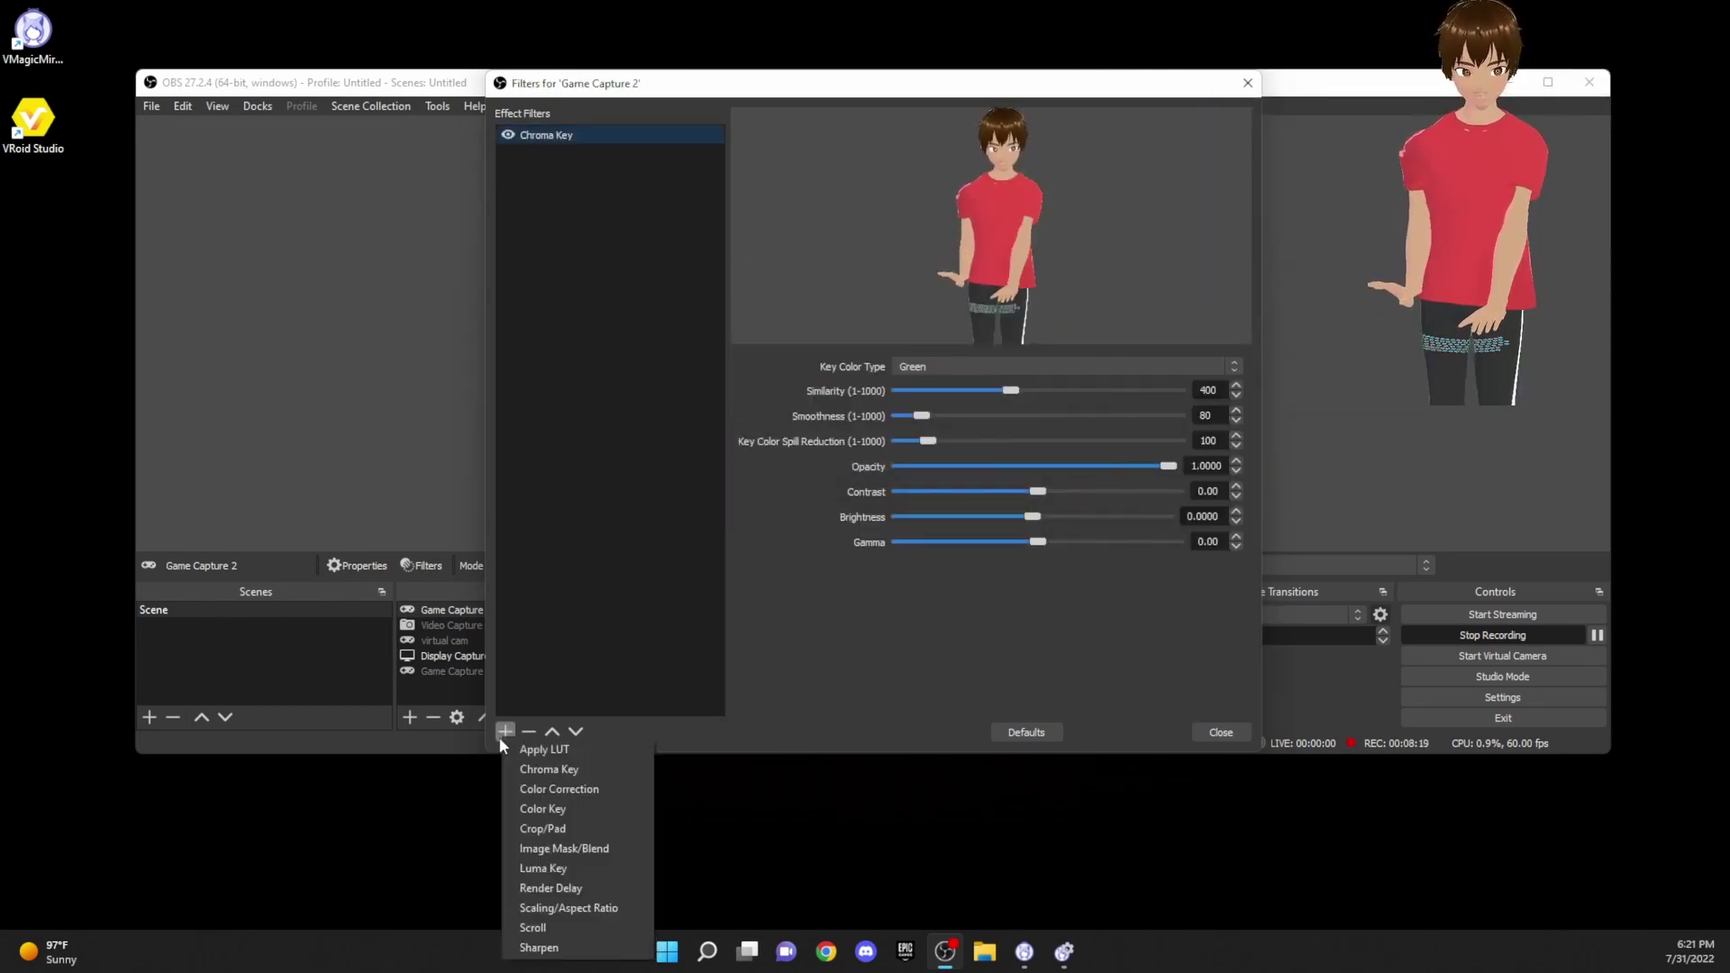
left_click(560, 788)
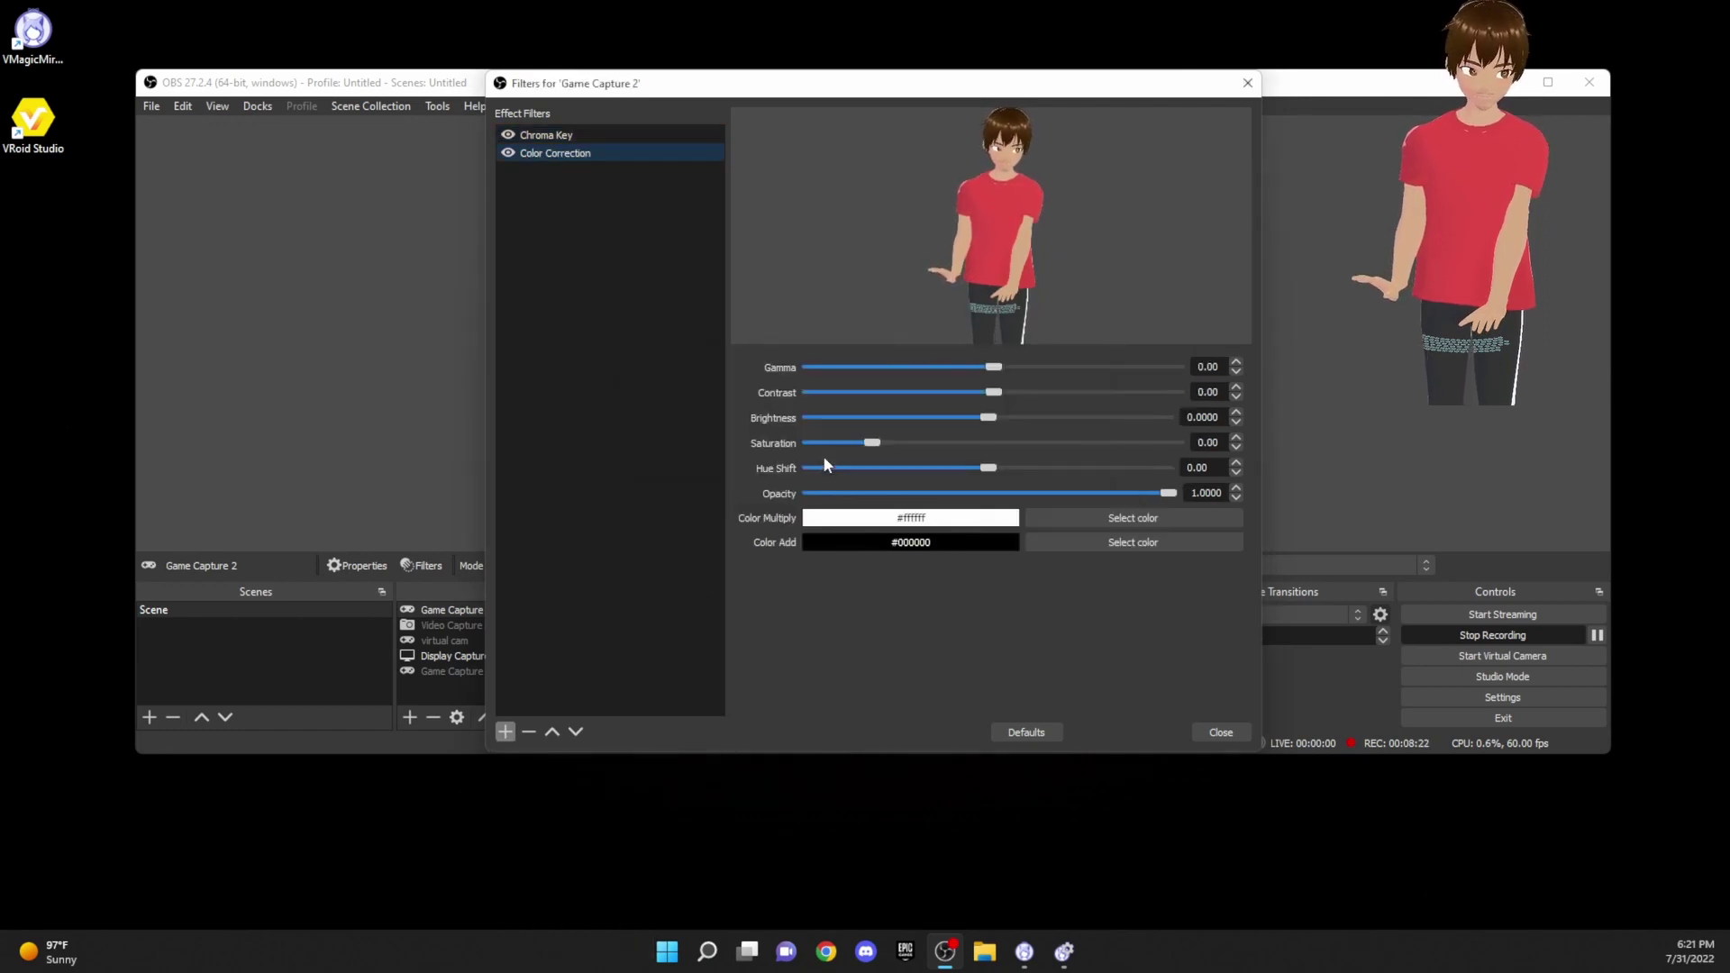
Step: Shrink the keyed avatar into the scene's bottom-left corner, flush left, then reveal the desktop
left_click(1207, 732)
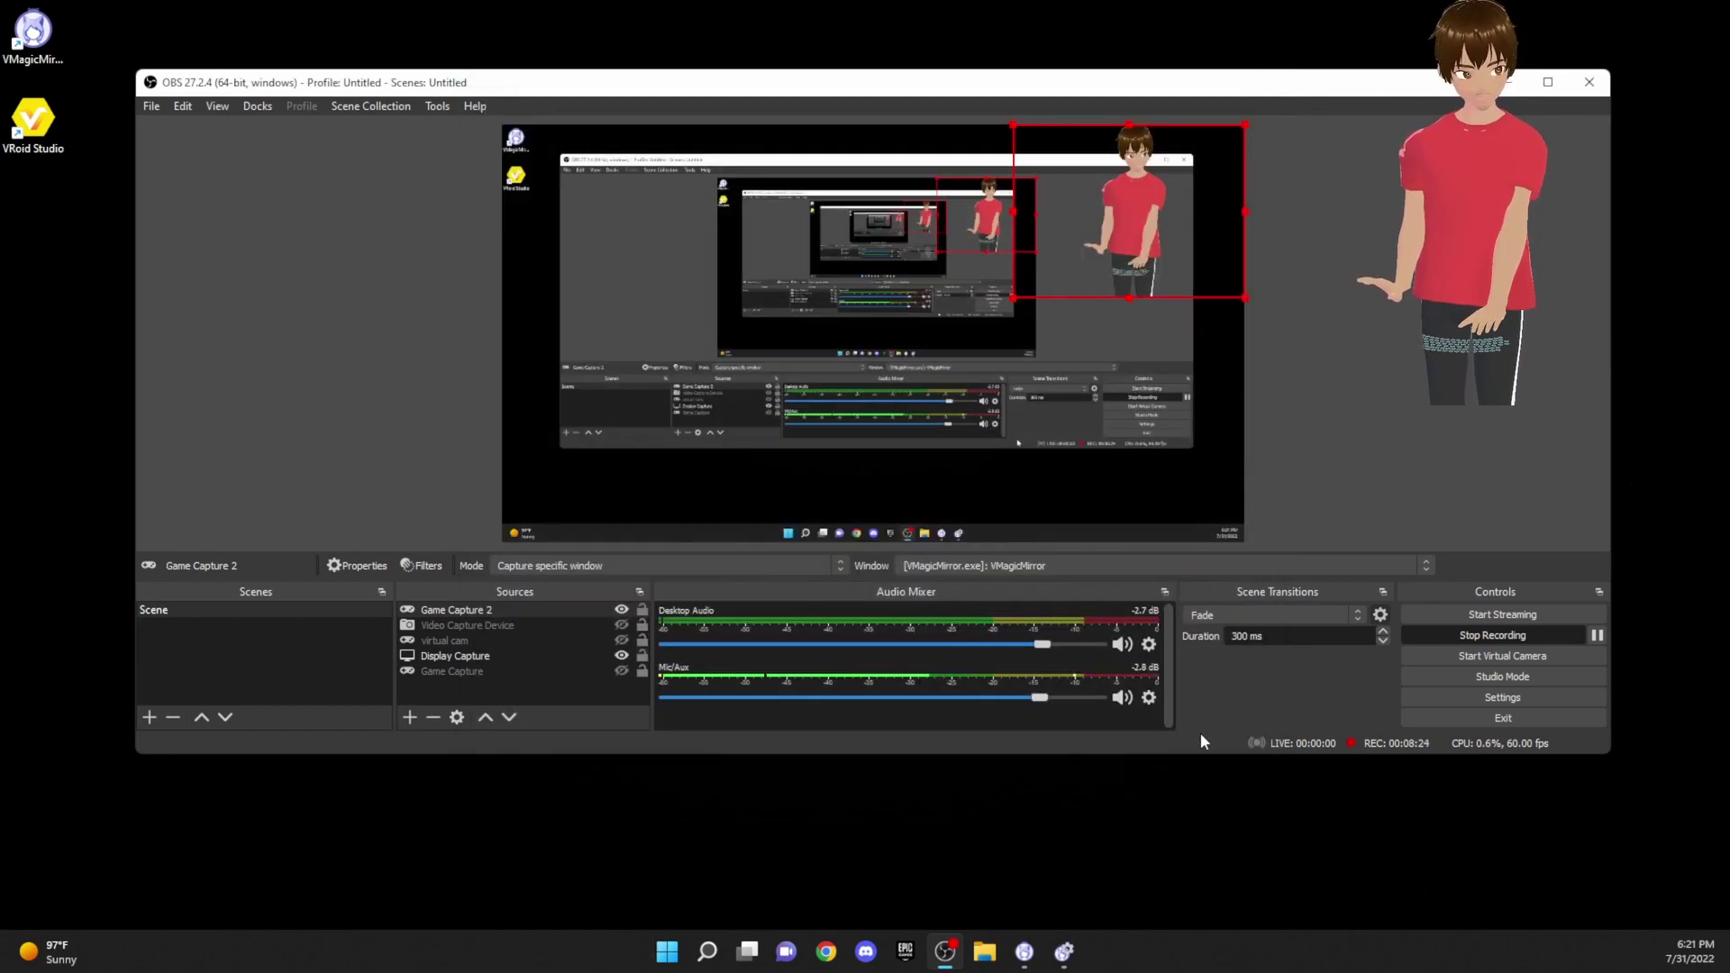
left_click_drag(1146, 230, 637, 473)
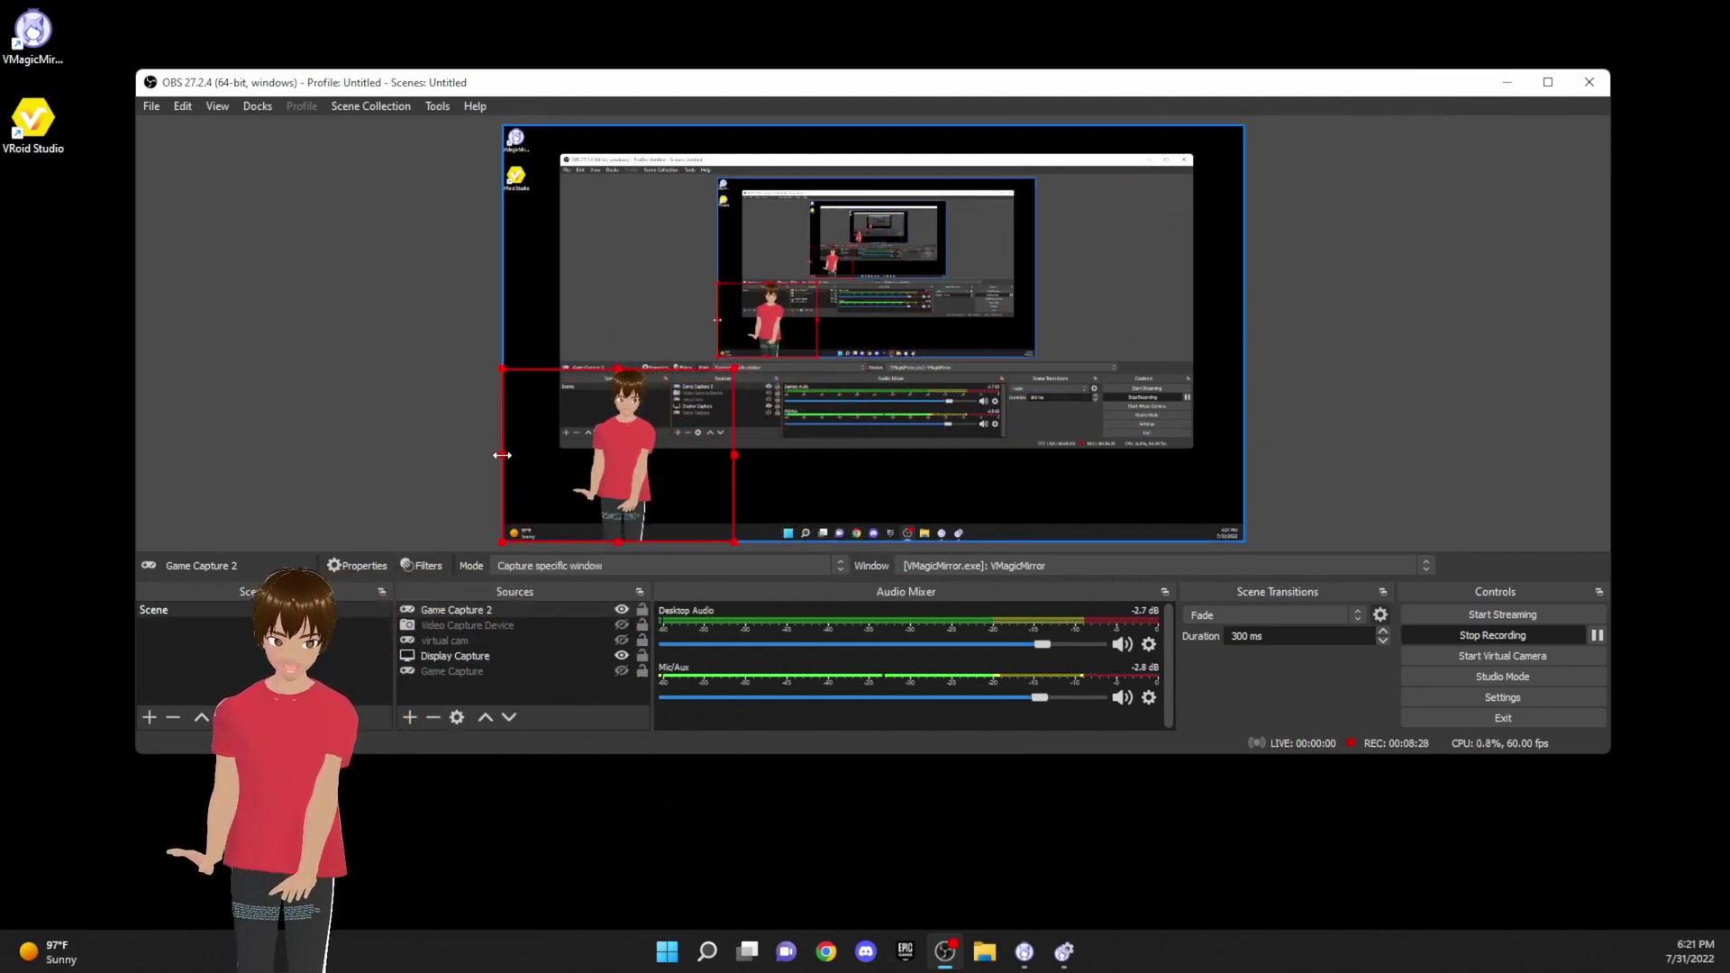
left_click_drag(734, 368, 648, 385)
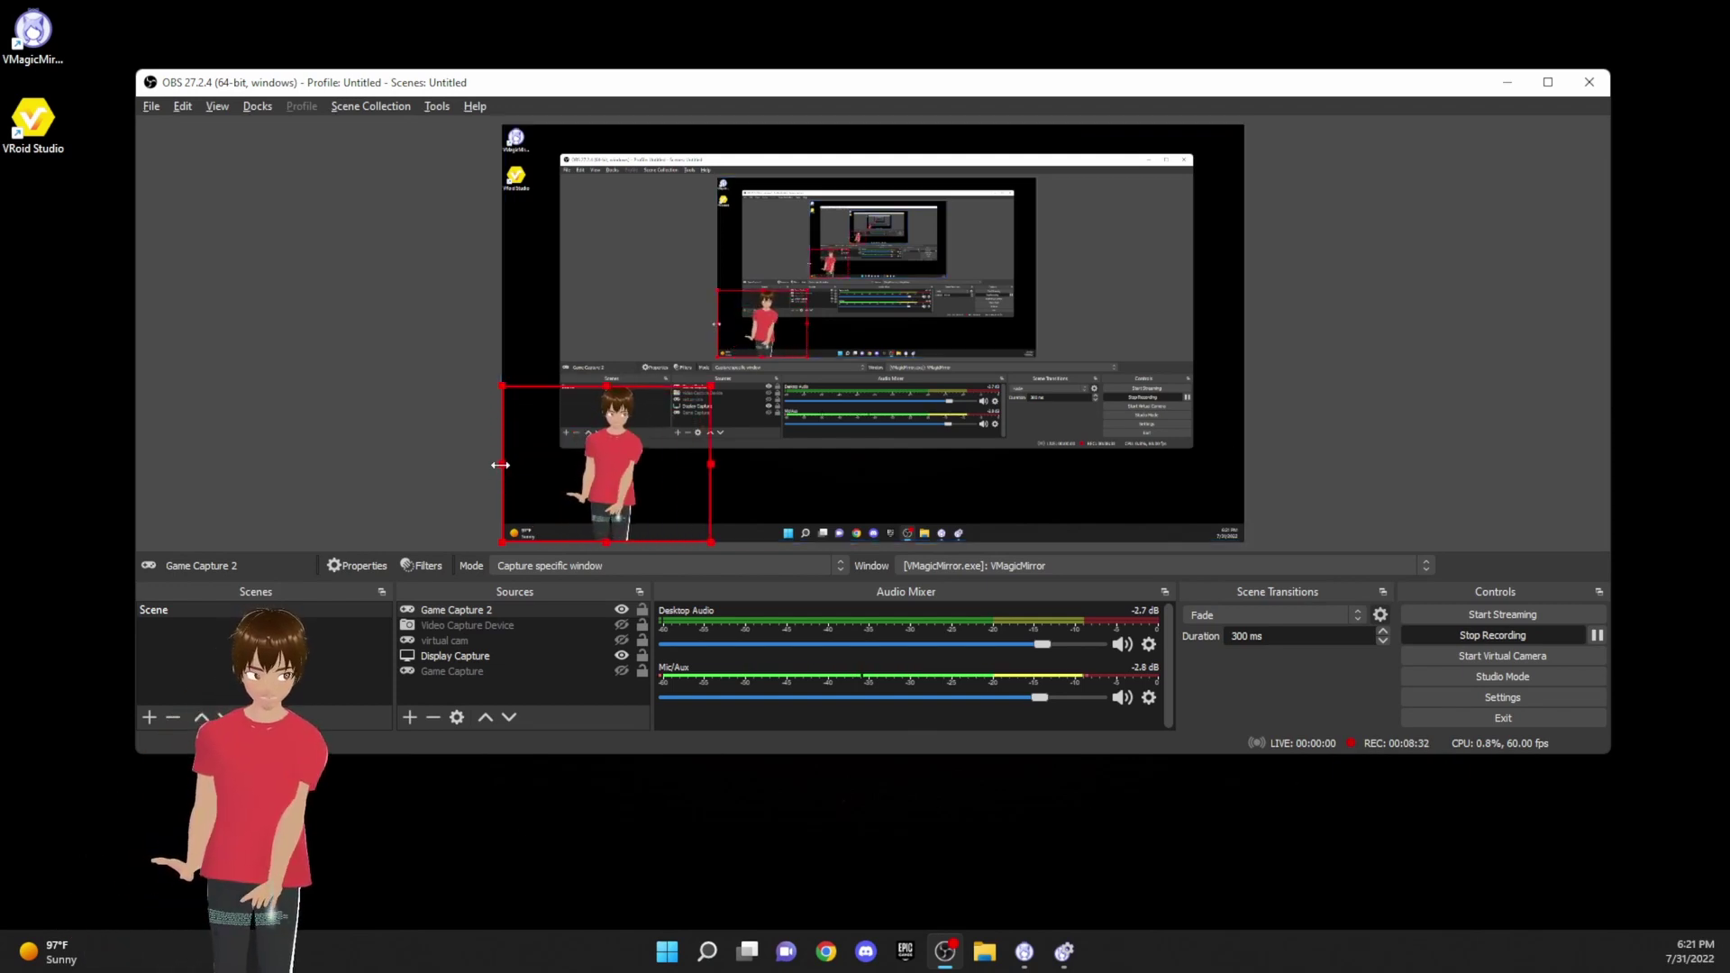
mouse_move(501, 464)
left_mouse_down()
mouse_move(567, 465)
mouse_move(505, 467)
left_mouse_up()
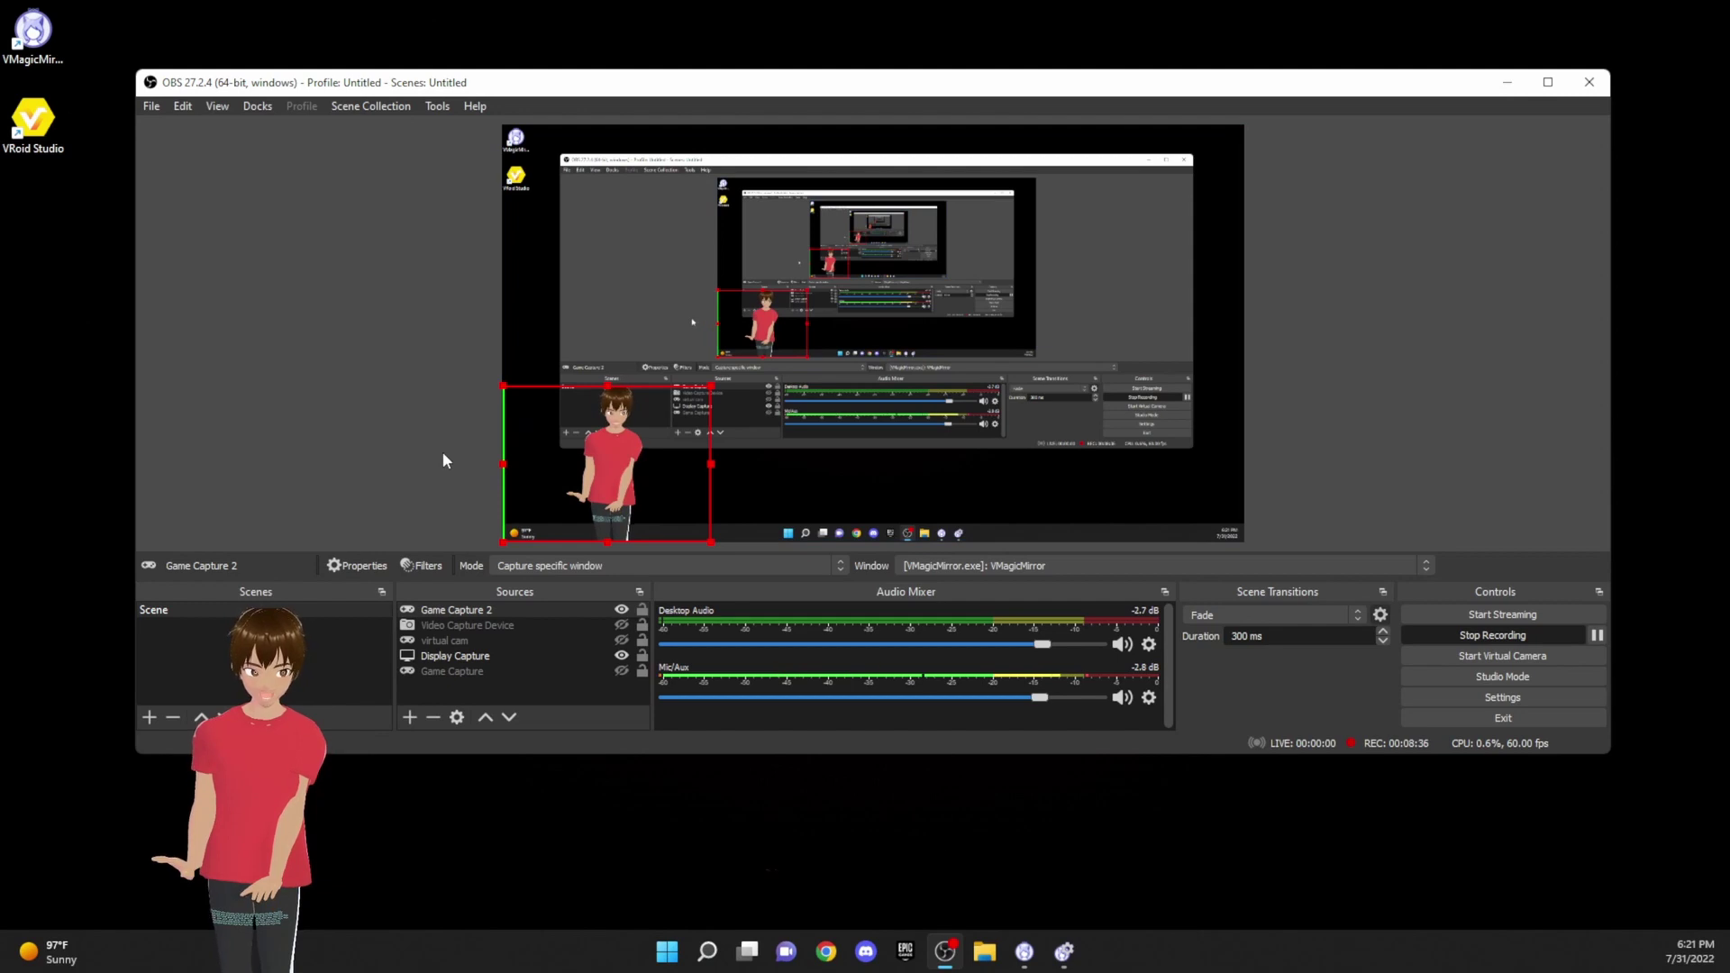
key("super+d")
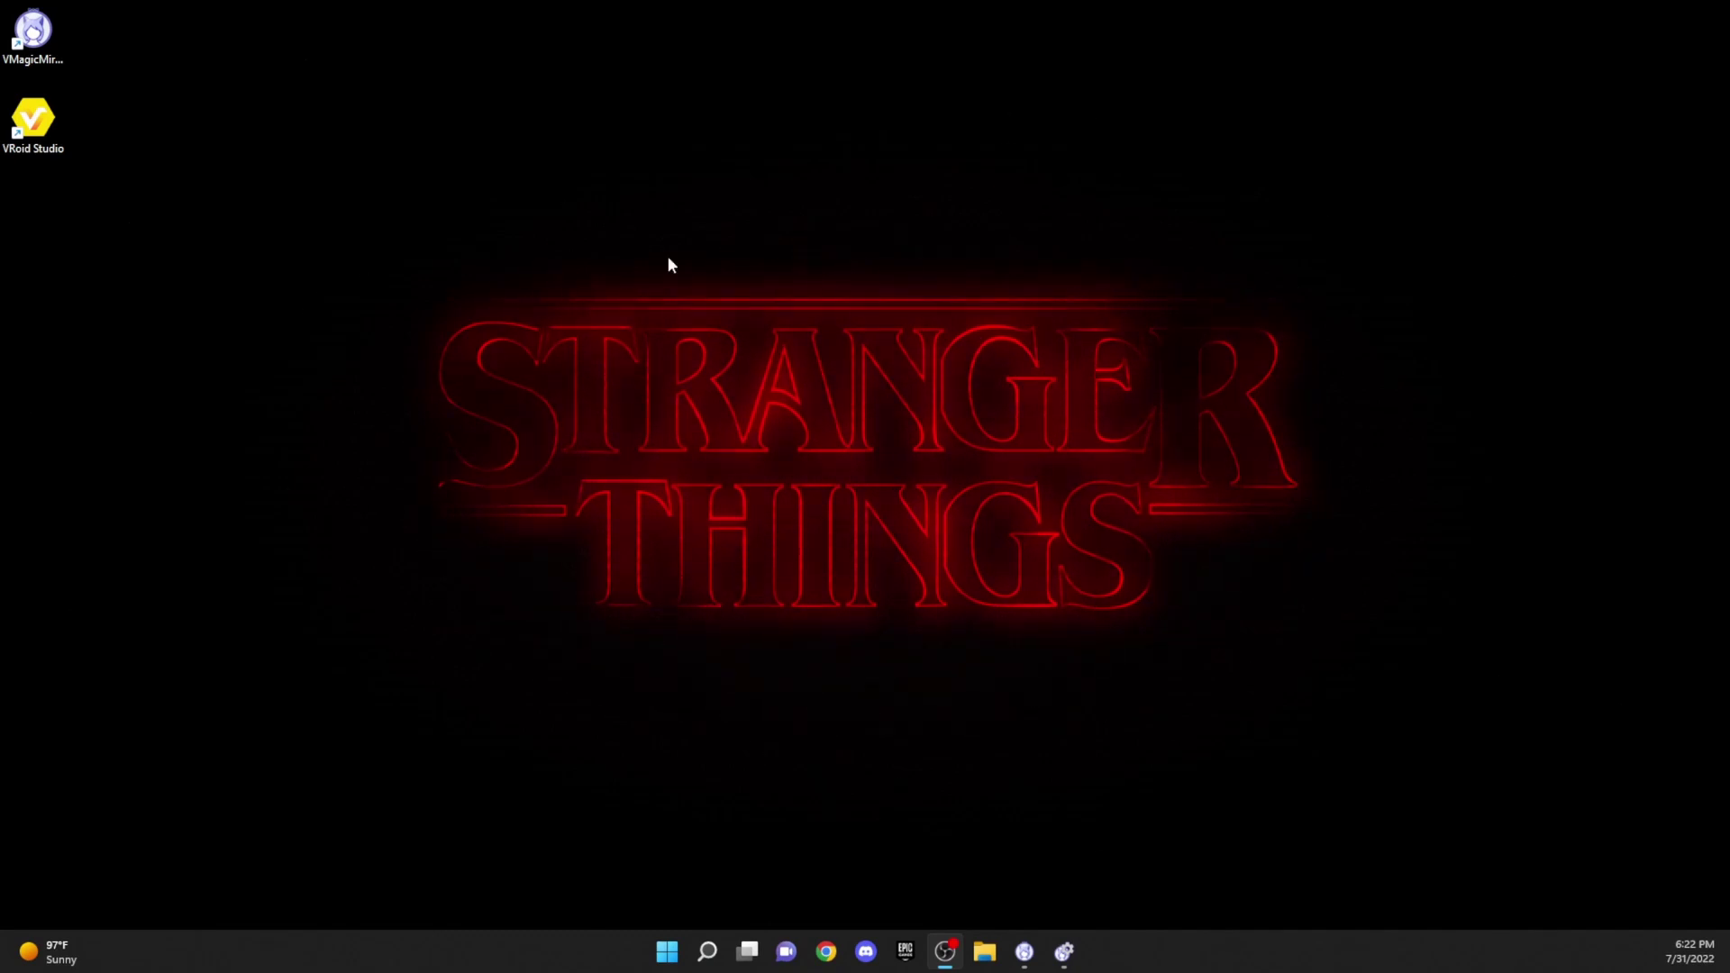
Step: Launch VRoid Studio from its desktop icon and begin creating a new model
double_click(33, 122)
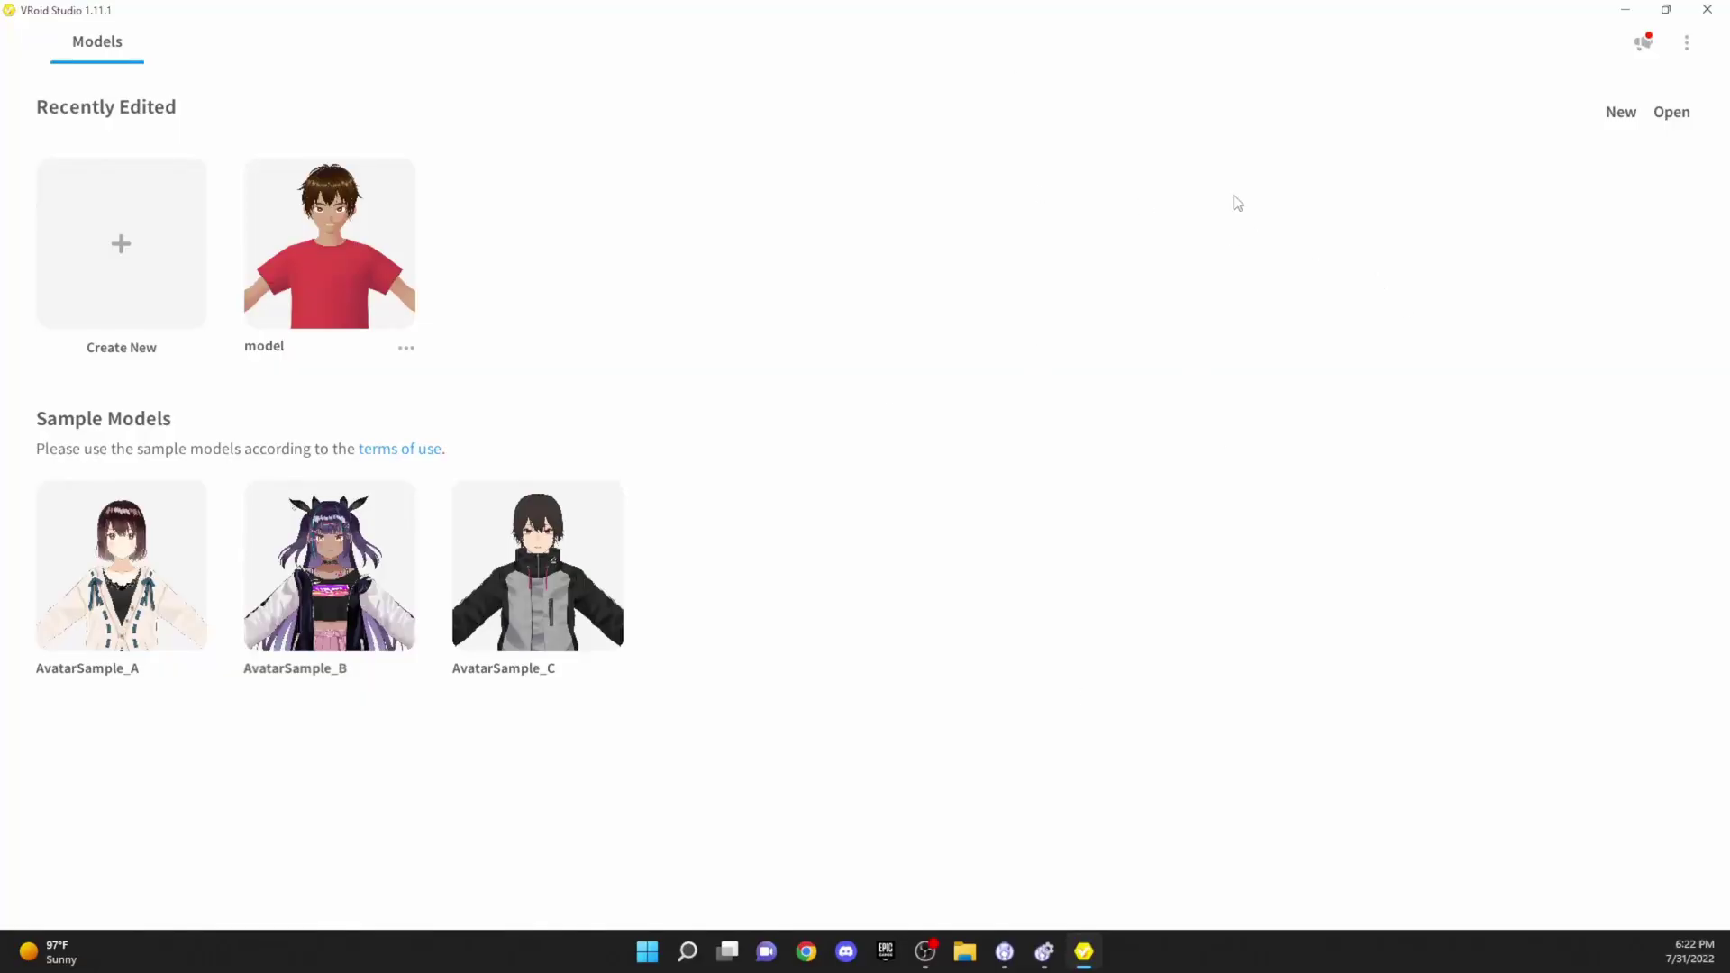
left_click(122, 198)
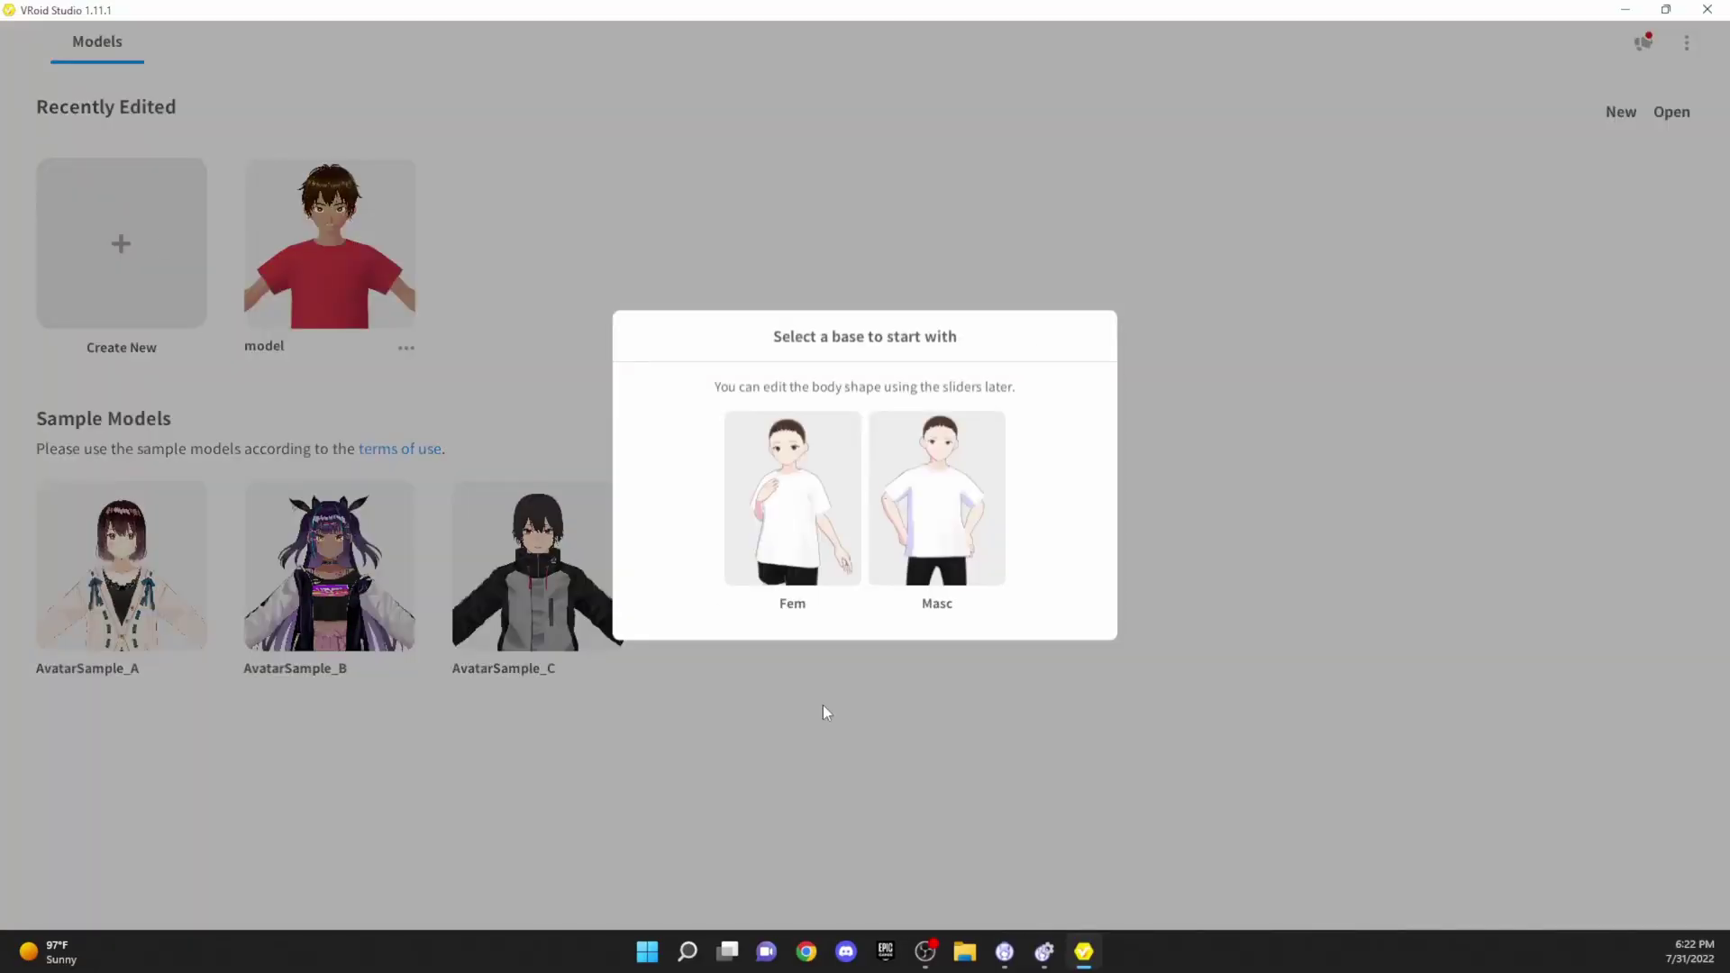
Step: Start the model from the Masc base and bring up the Hairstyle Sets presets
left_click(934, 486)
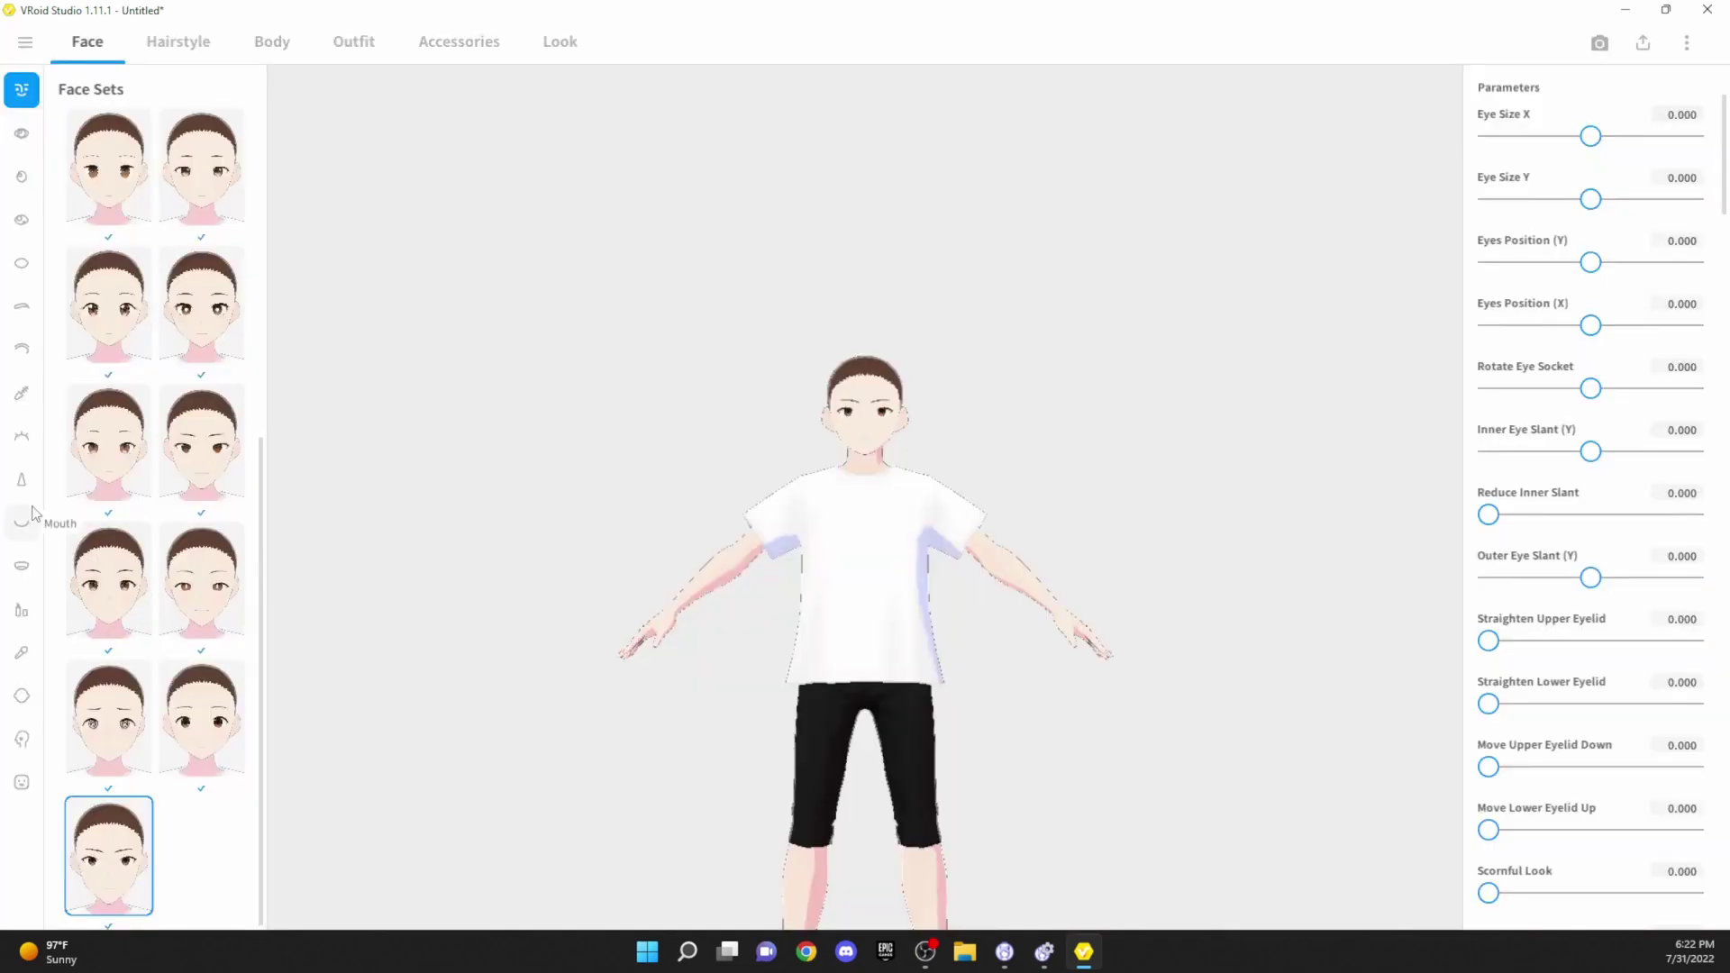
left_click_drag(1064, 728, 1041, 759)
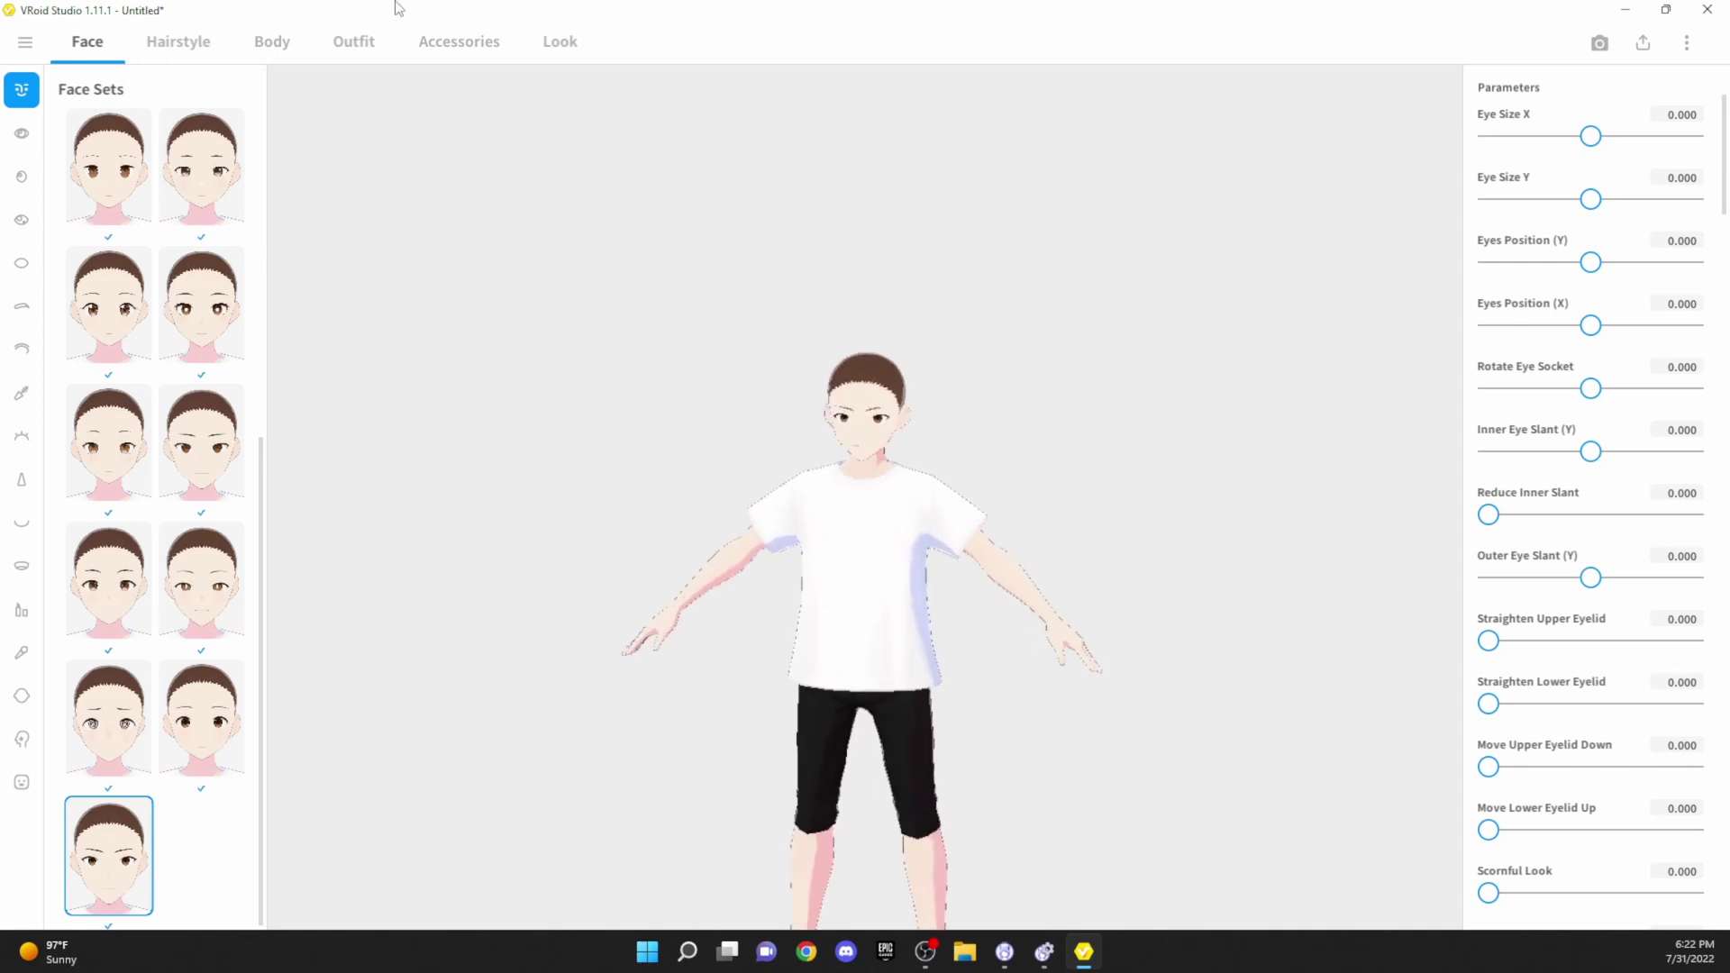
left_click(178, 42)
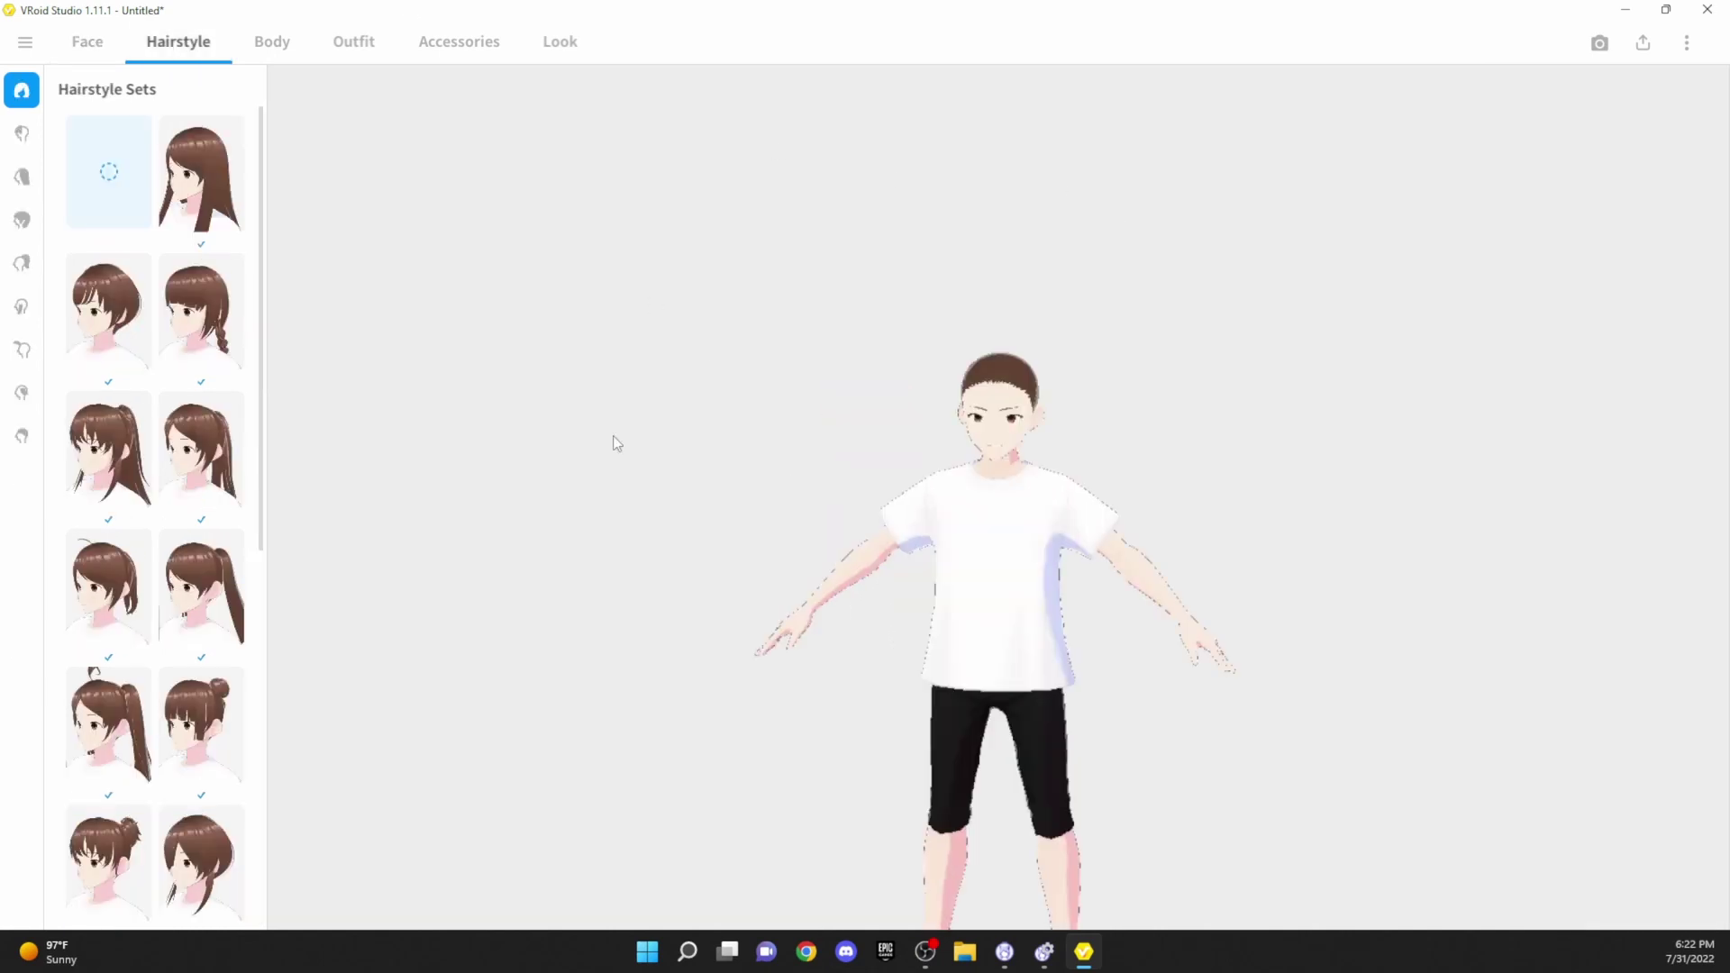
scroll(207, 410, "down", 5)
scroll(207, 410, "down", 3)
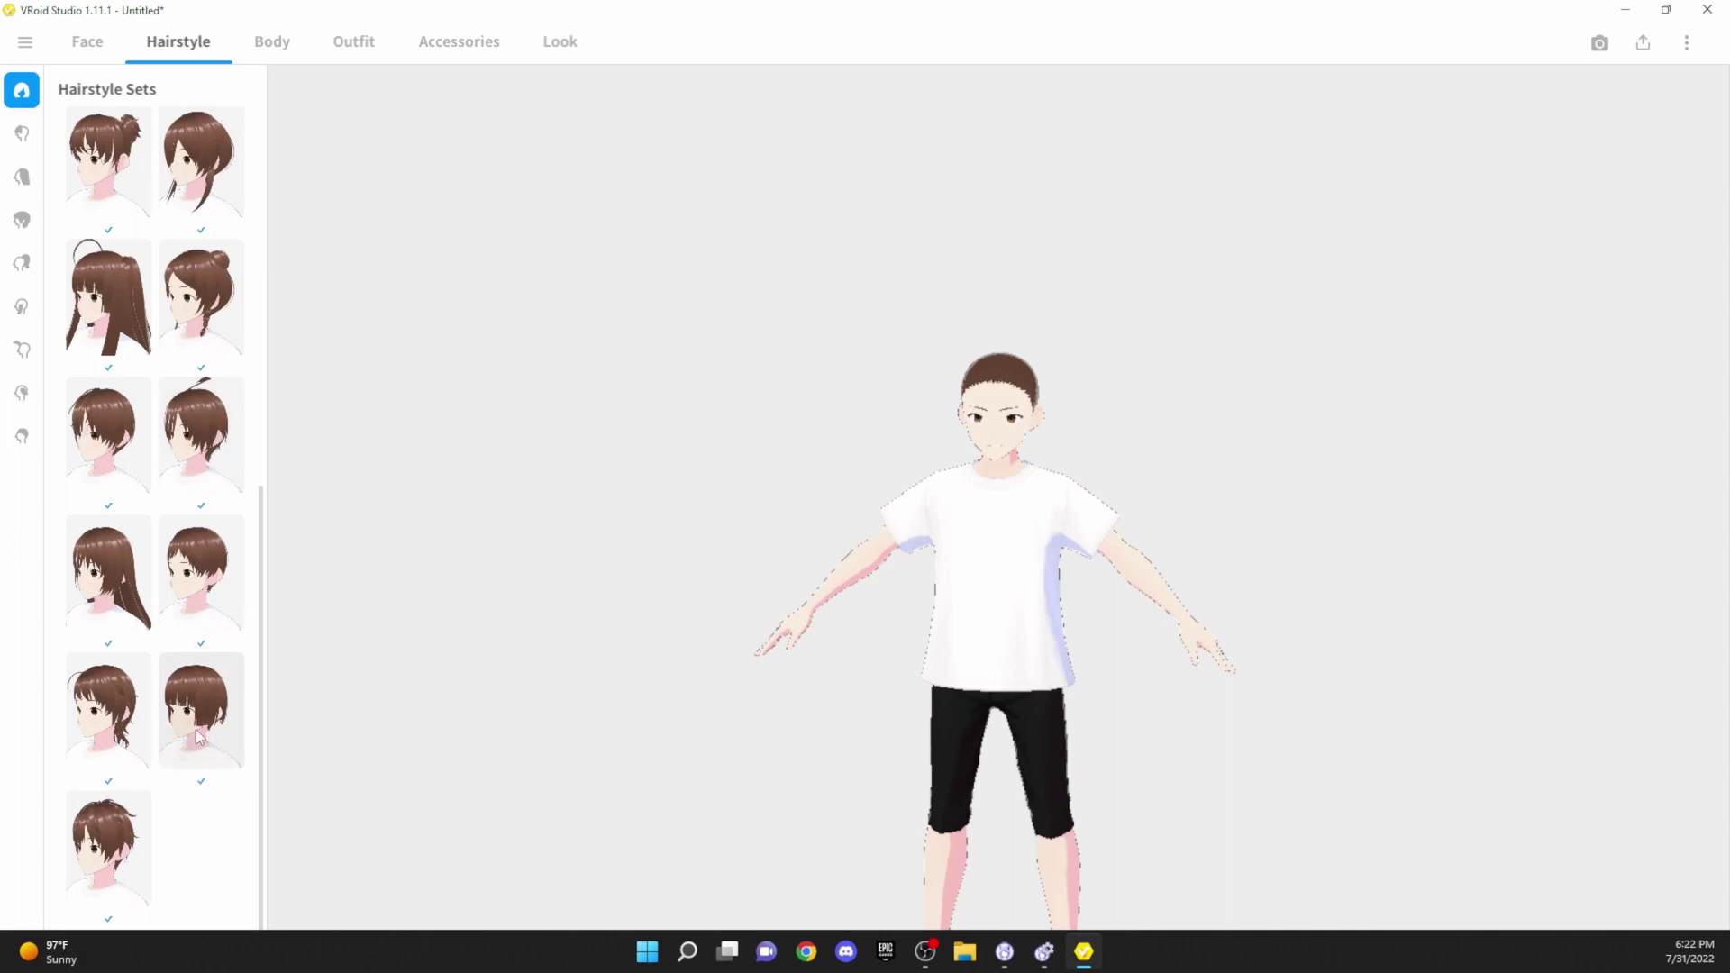
Step: Try the bob, long straight, ahoge, bun-with-braid and long ahoge hairstyle presets
left_click(199, 736)
left_click(108, 576)
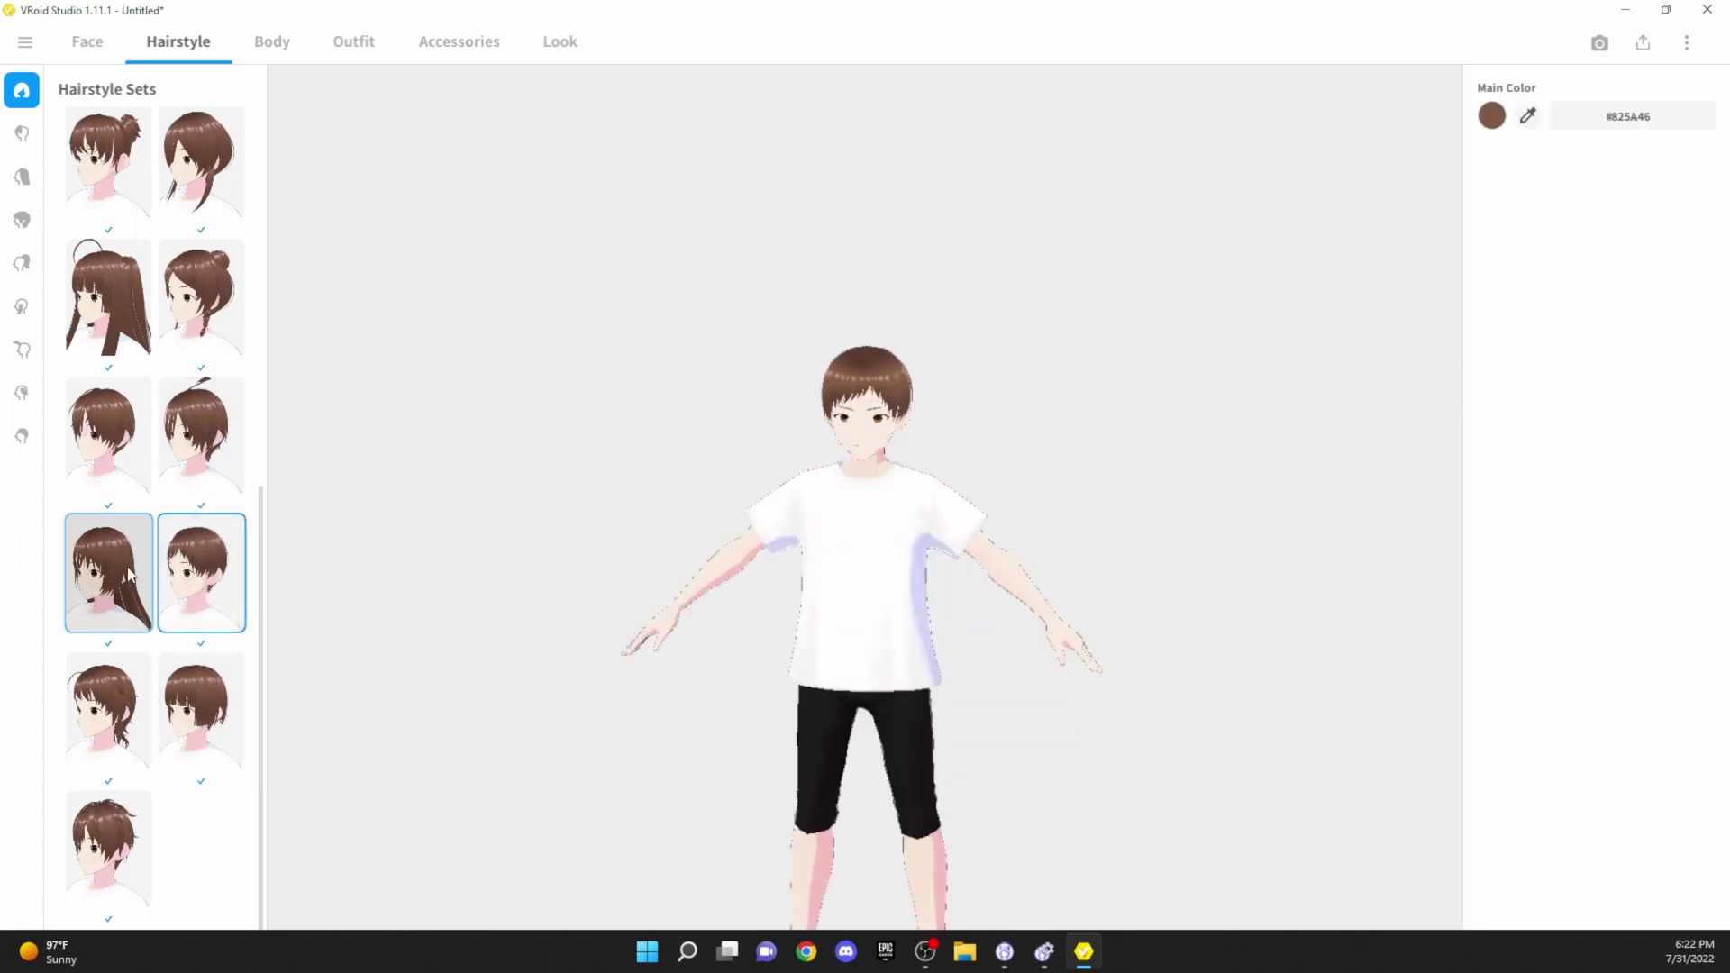
left_click(174, 450)
left_click(103, 441)
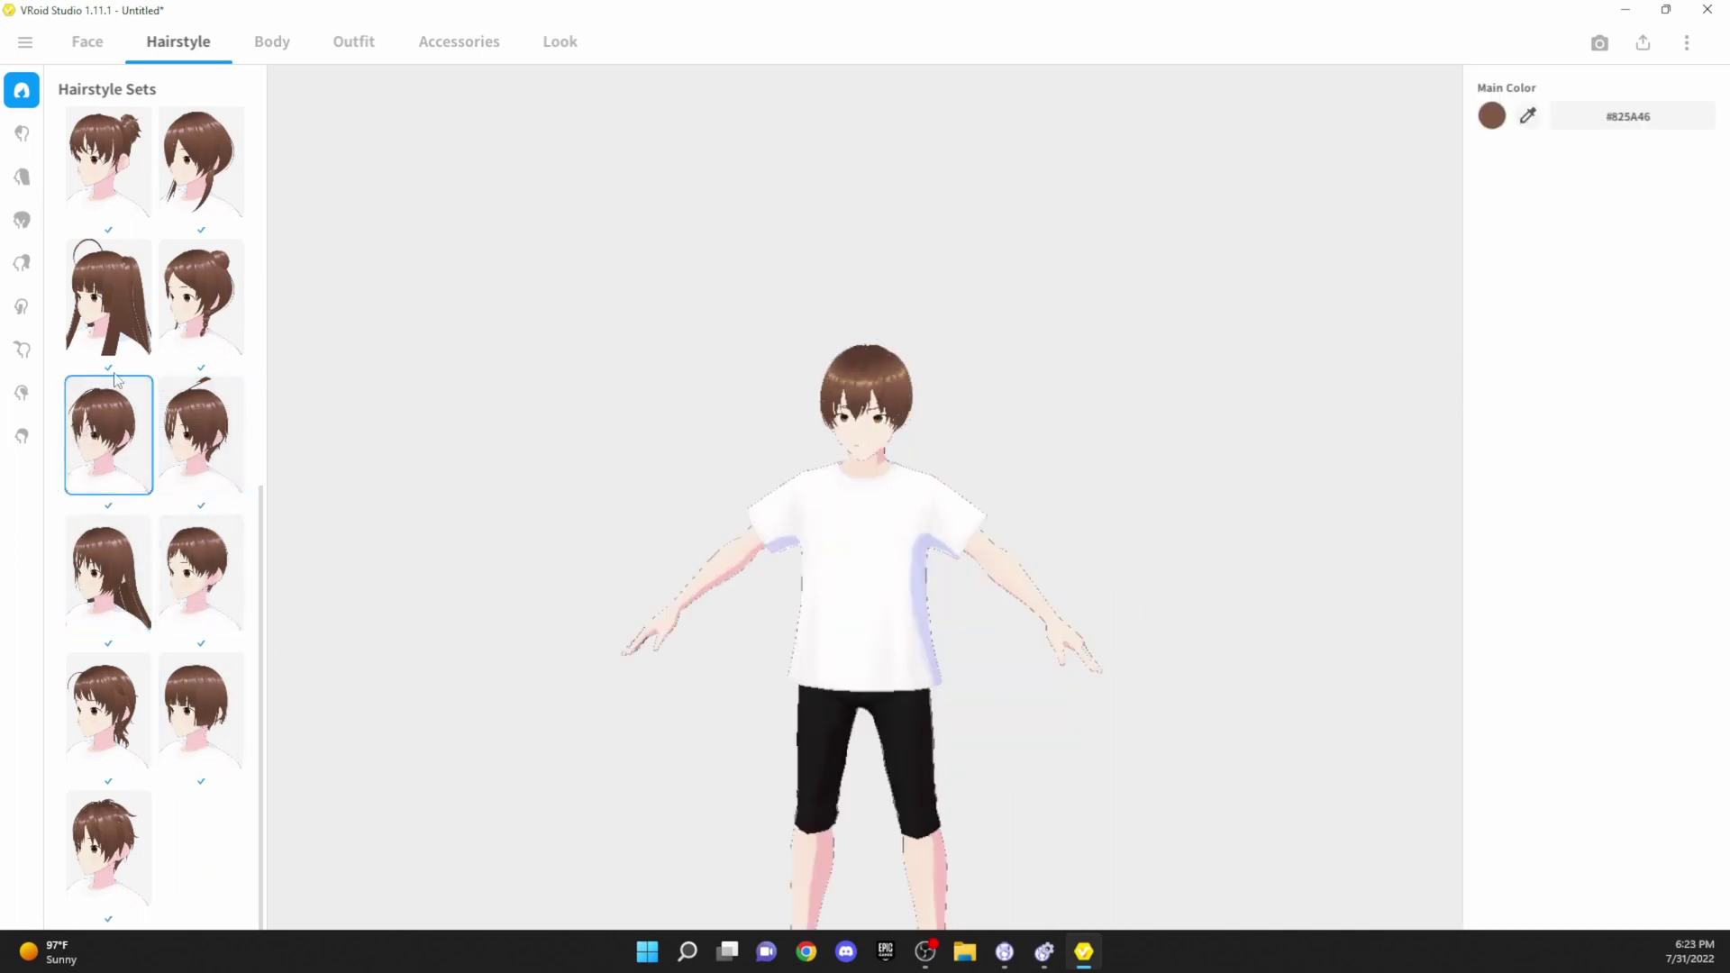
left_click(200, 297)
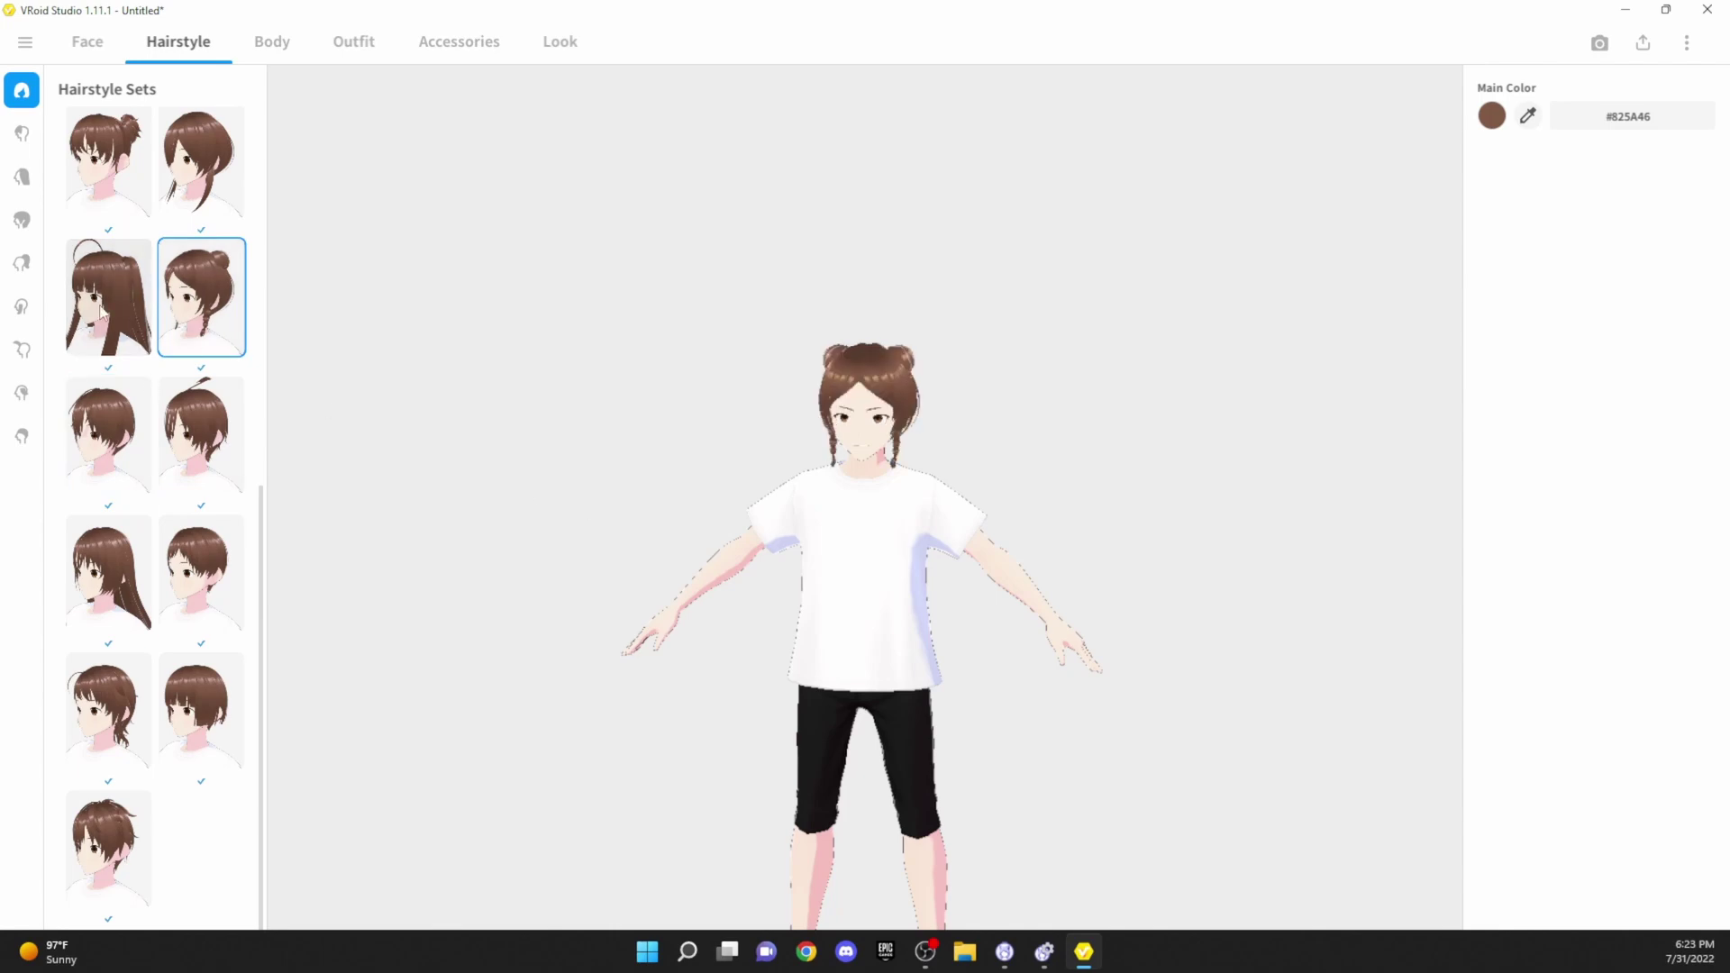
left_click(101, 311)
Step: Inspect the hair from another angle and settle on the double-bun hairstyle preset
scroll(103, 361, "up", 4)
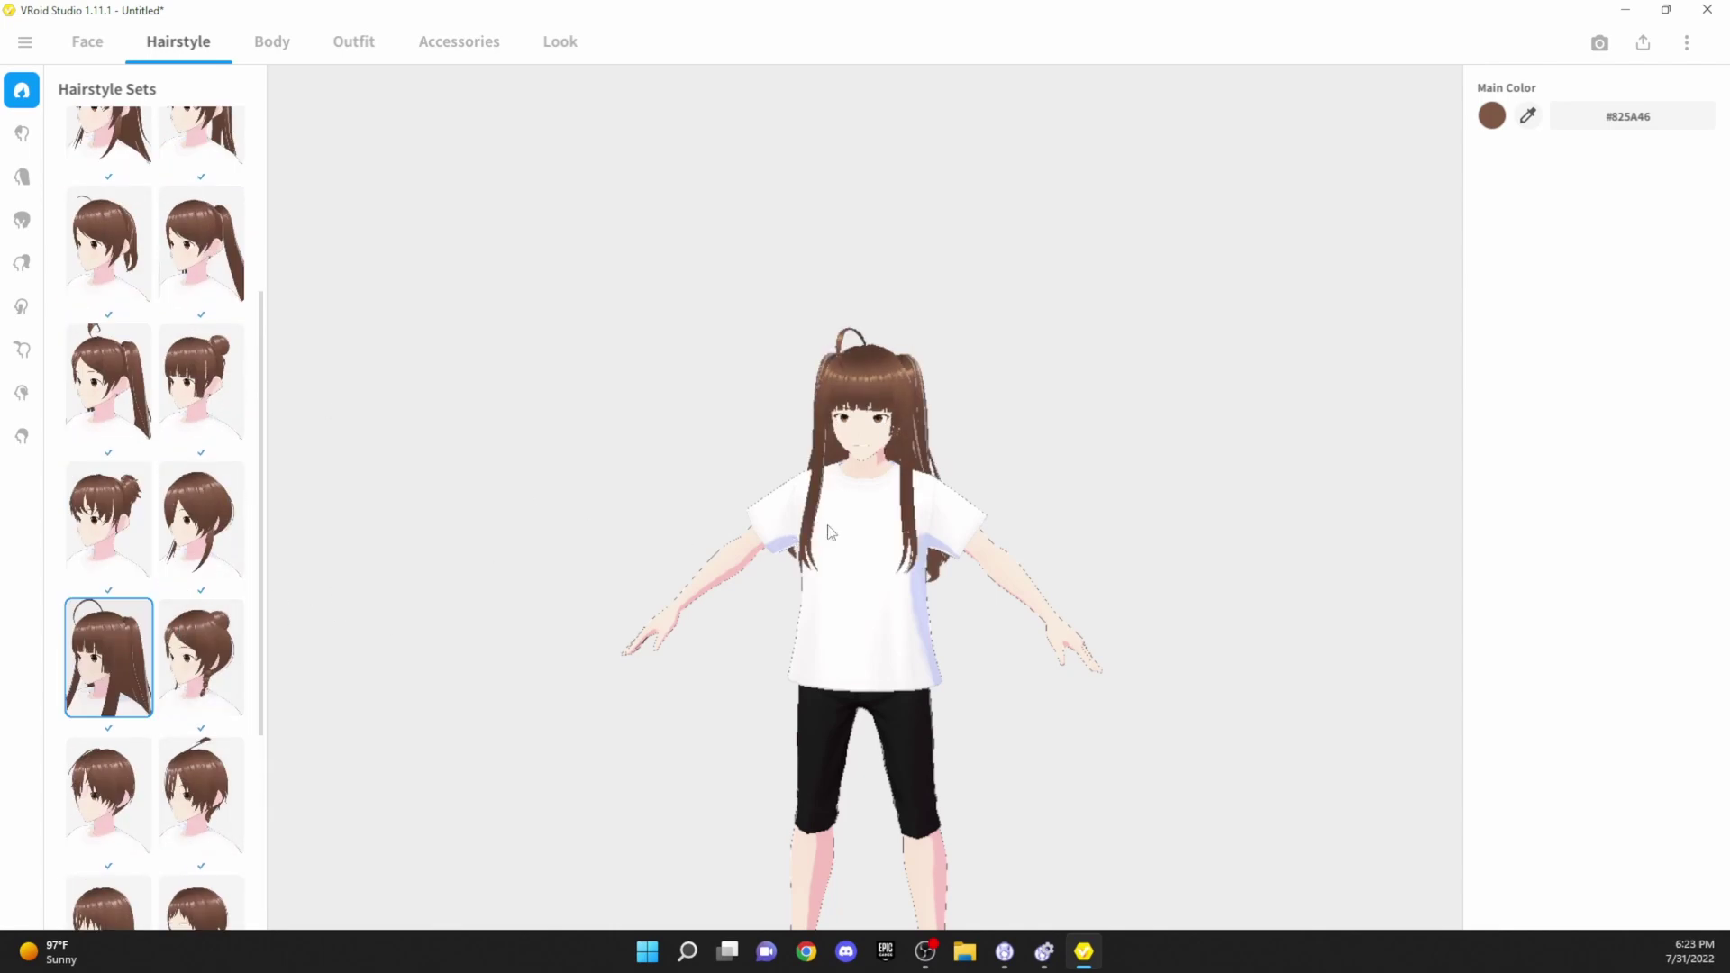
mouse_move(869, 520)
right_mouse_down()
mouse_move(1062, 518)
mouse_move(883, 516)
right_mouse_up()
left_click(201, 521)
left_click(108, 521)
scroll(120, 449, "up", 4)
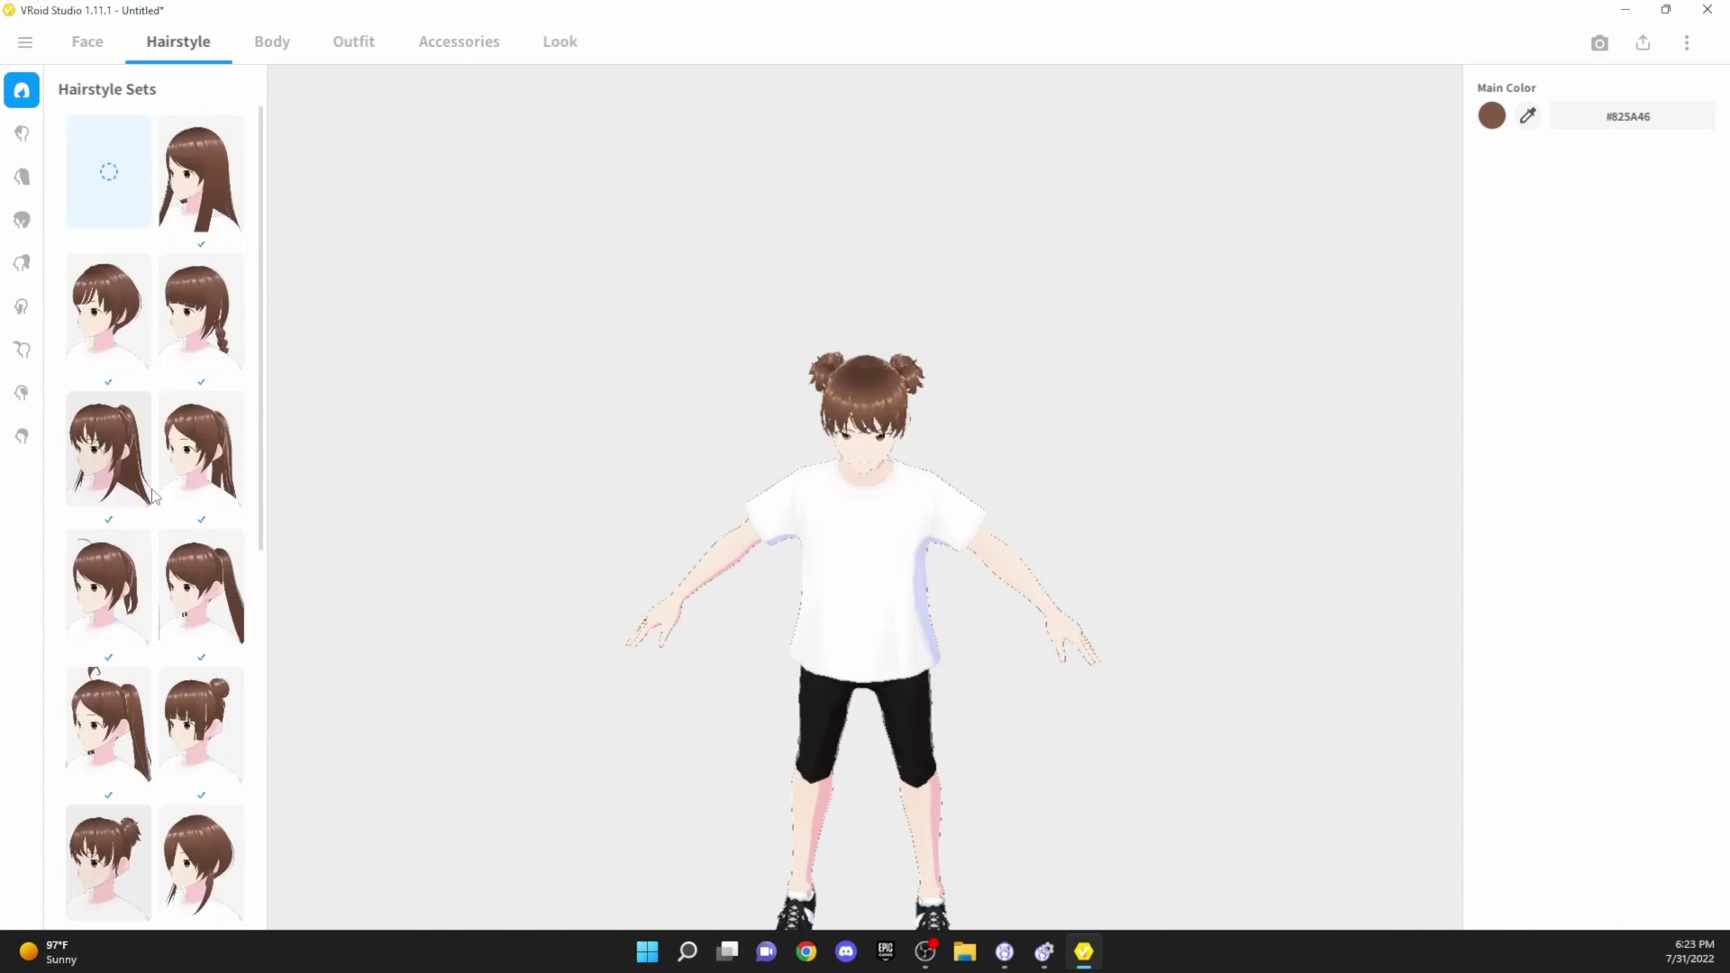
Step: Browse the Outfit presets for Bottoms, Dresses, Arm Accessories, Socks and Shoes
left_click(354, 41)
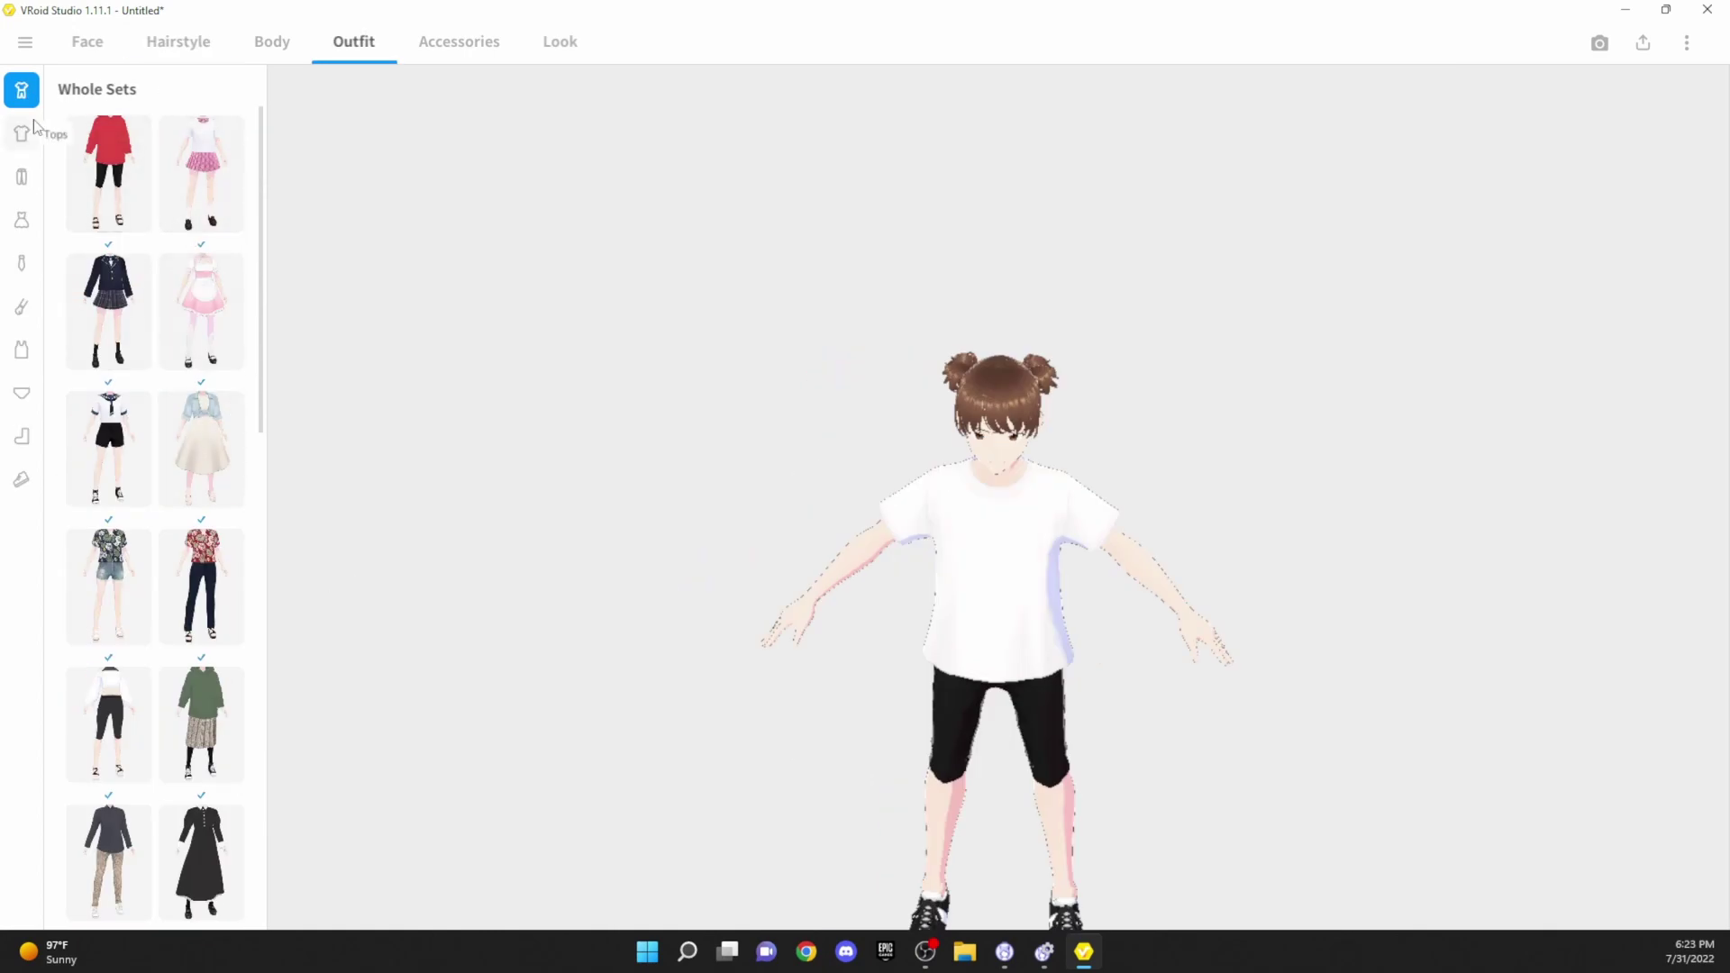
left_click(21, 176)
left_click(22, 220)
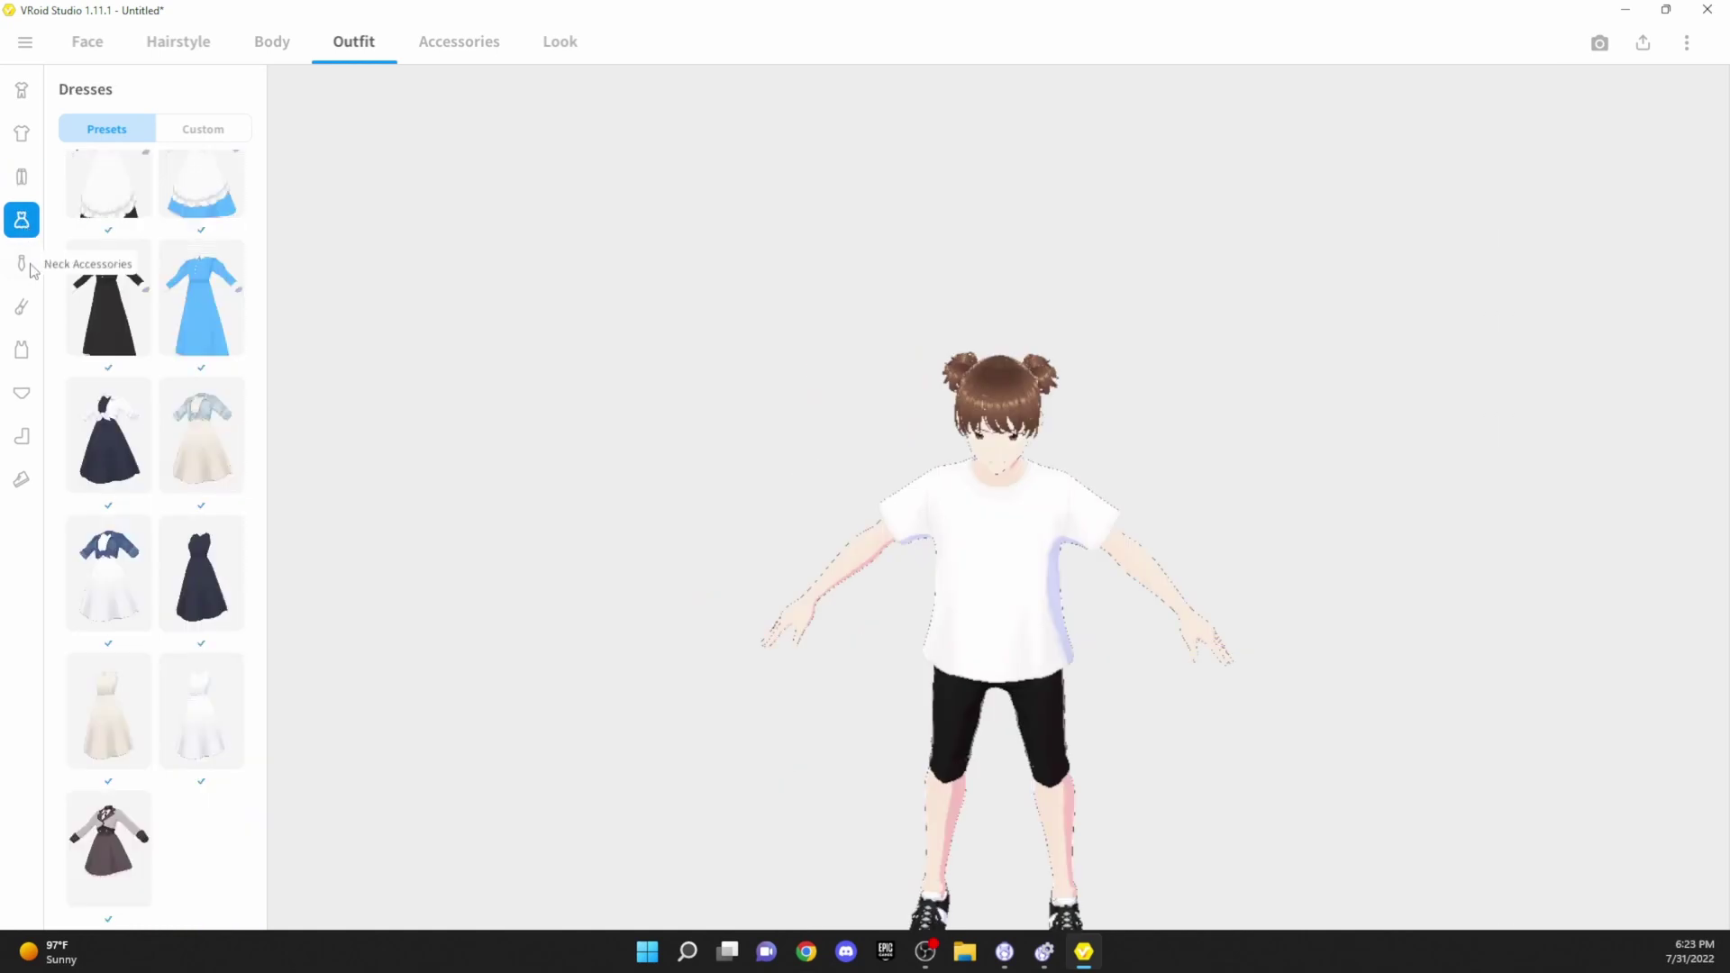
left_click(22, 307)
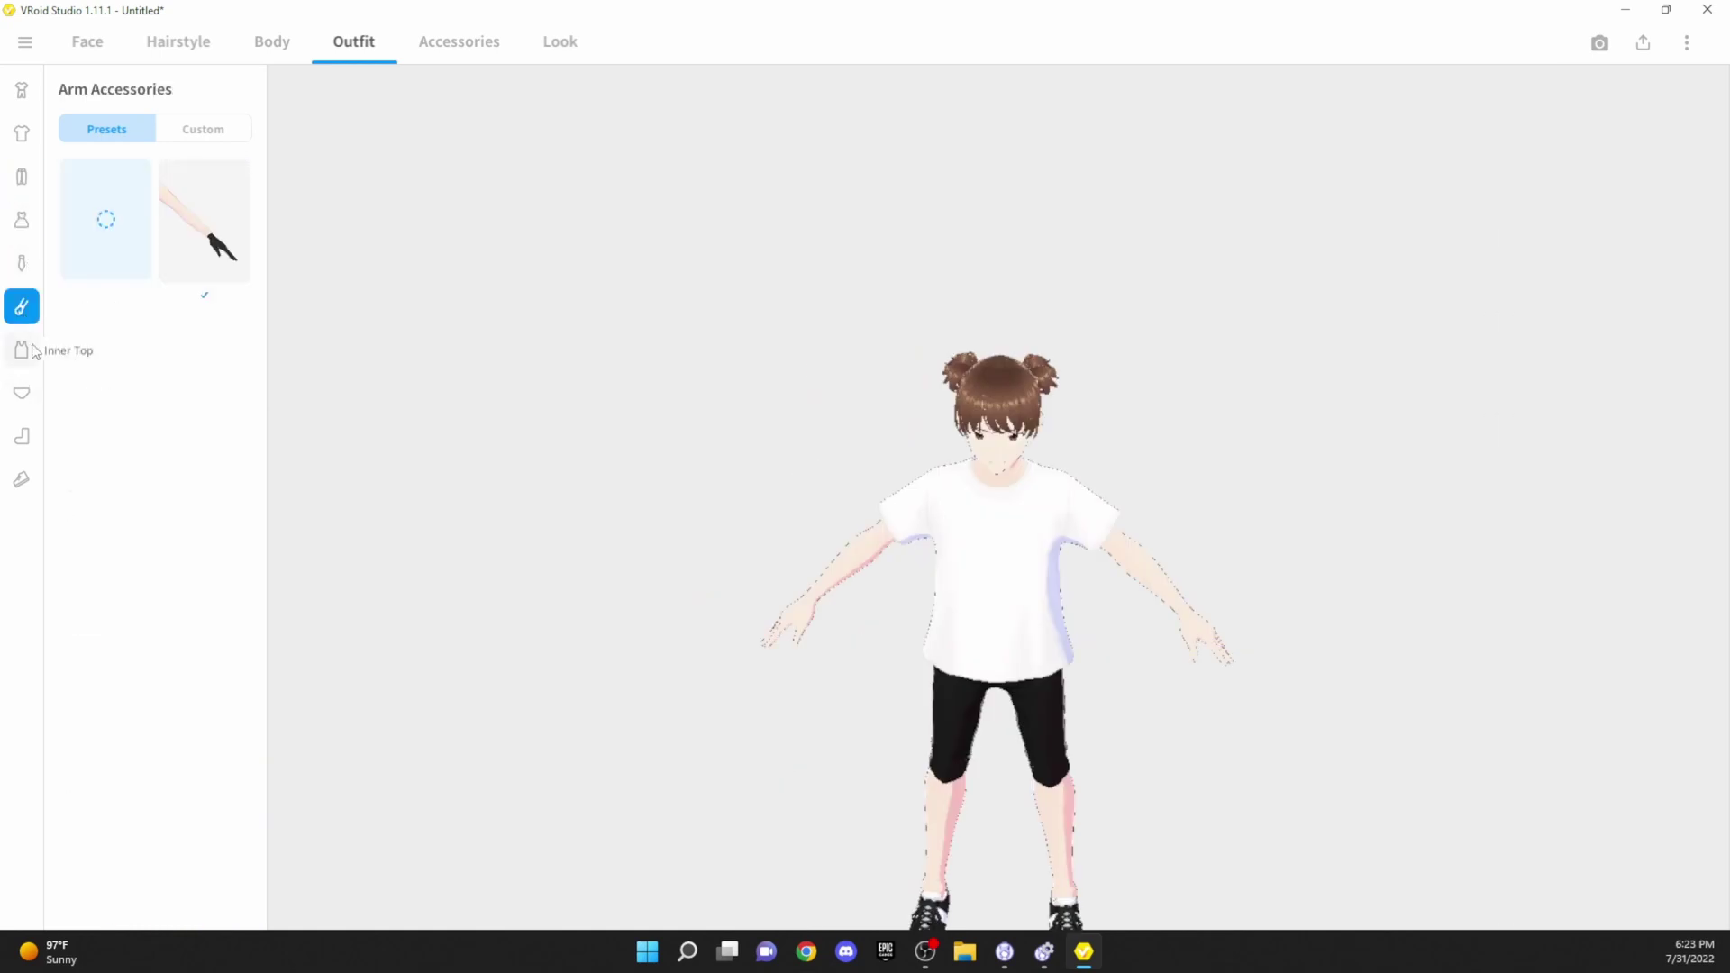
left_click(21, 436)
left_click(22, 479)
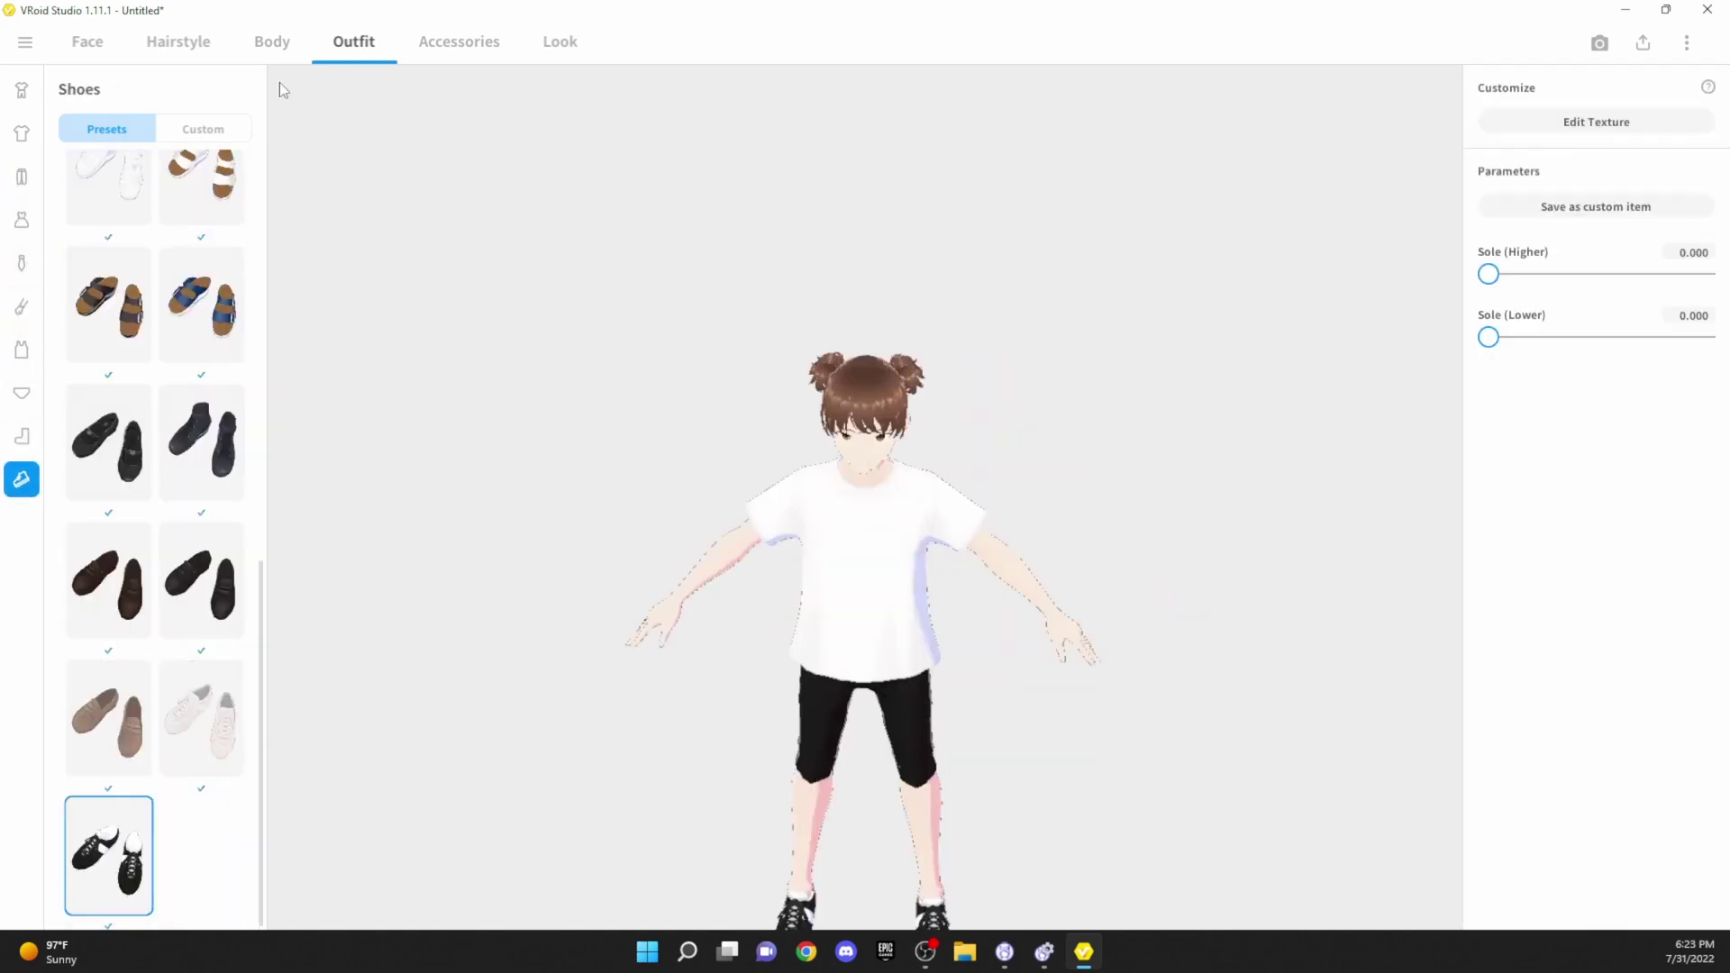
Step: Move to the Face section and bring up the Expression Editor
left_click(459, 42)
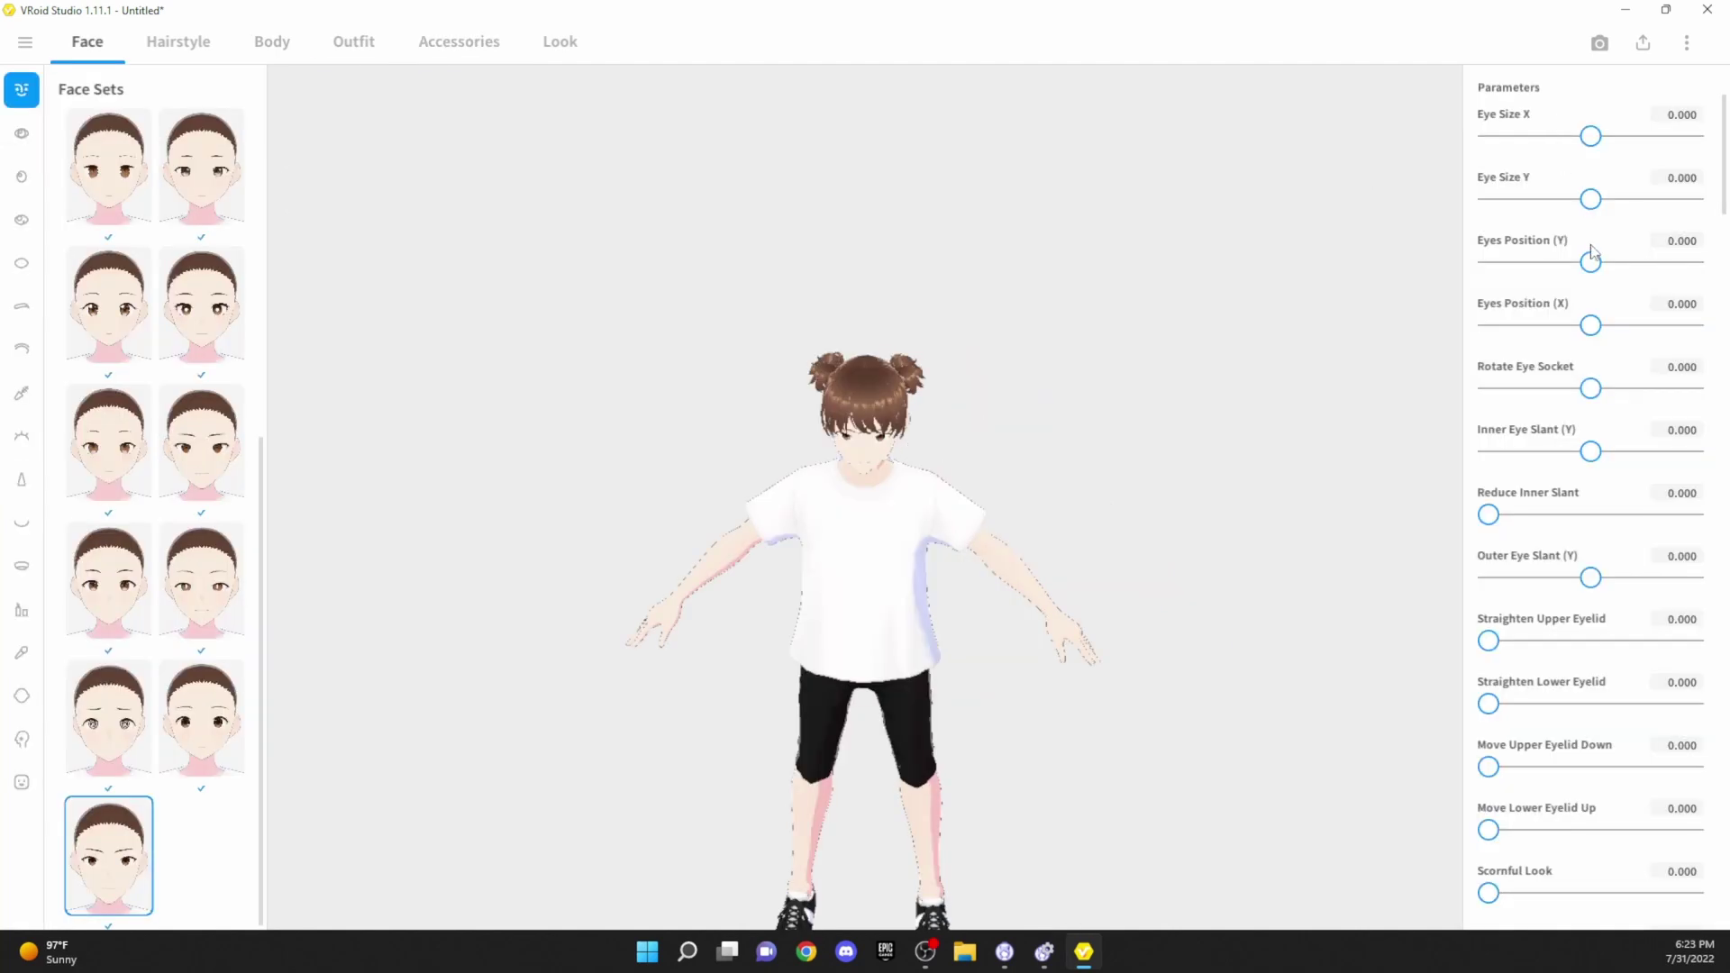
left_click_drag(1722, 205, 1687, 930)
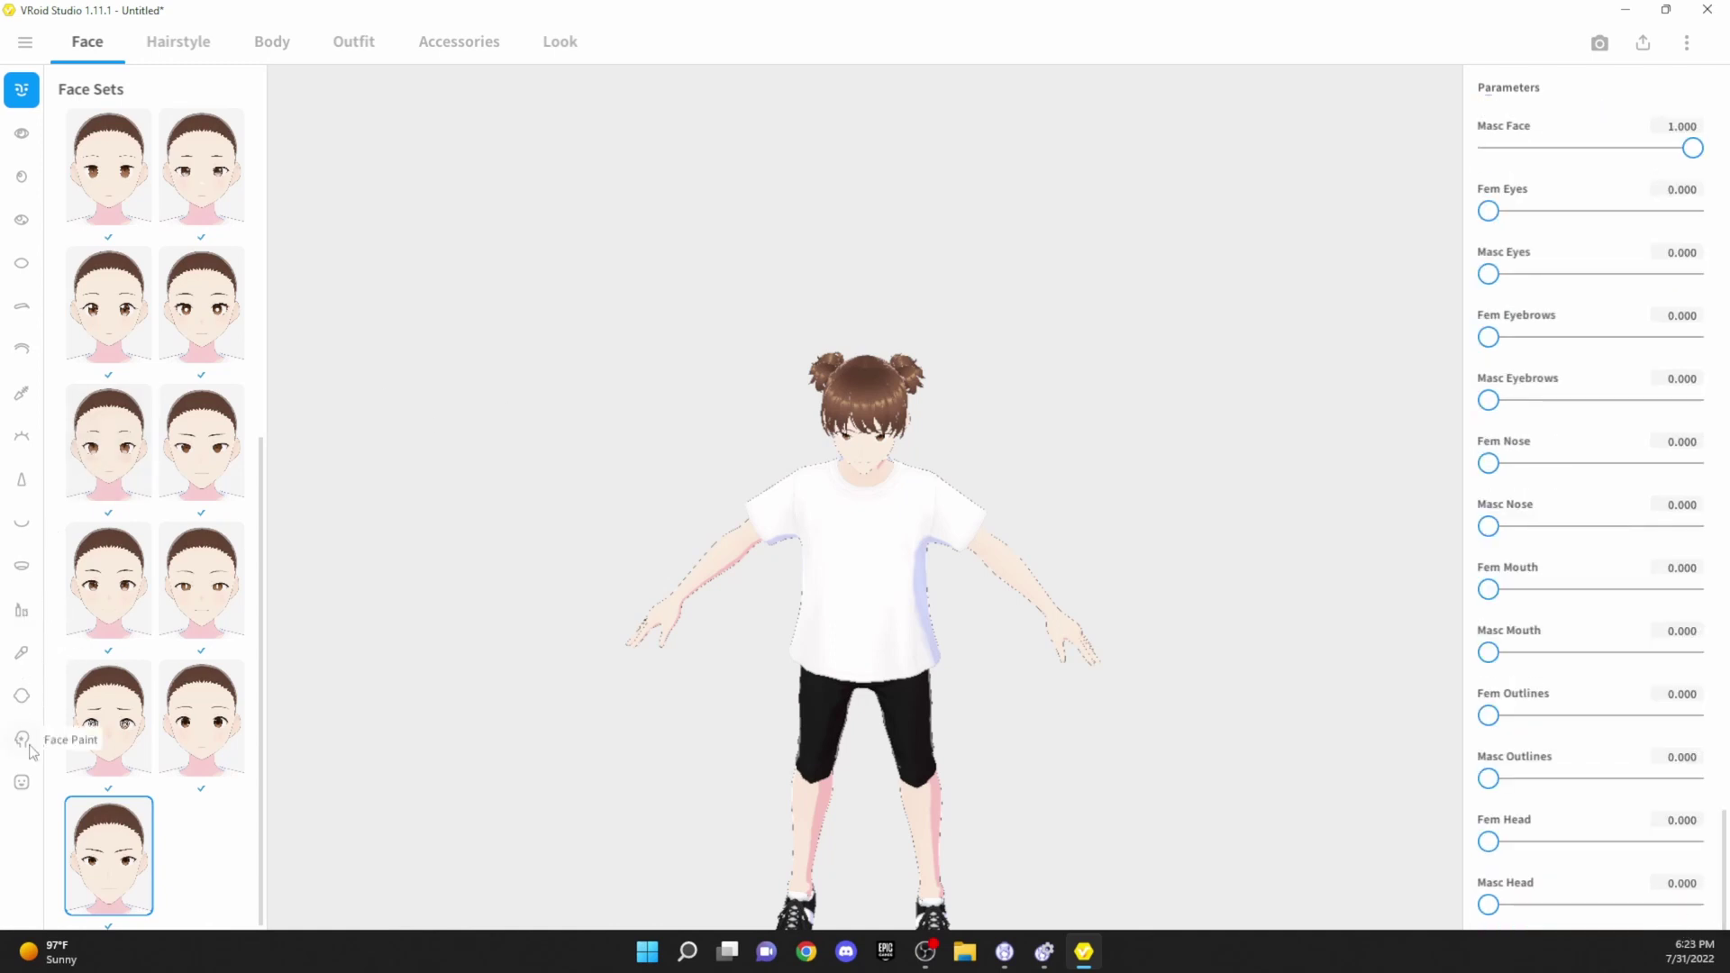
left_click(21, 782)
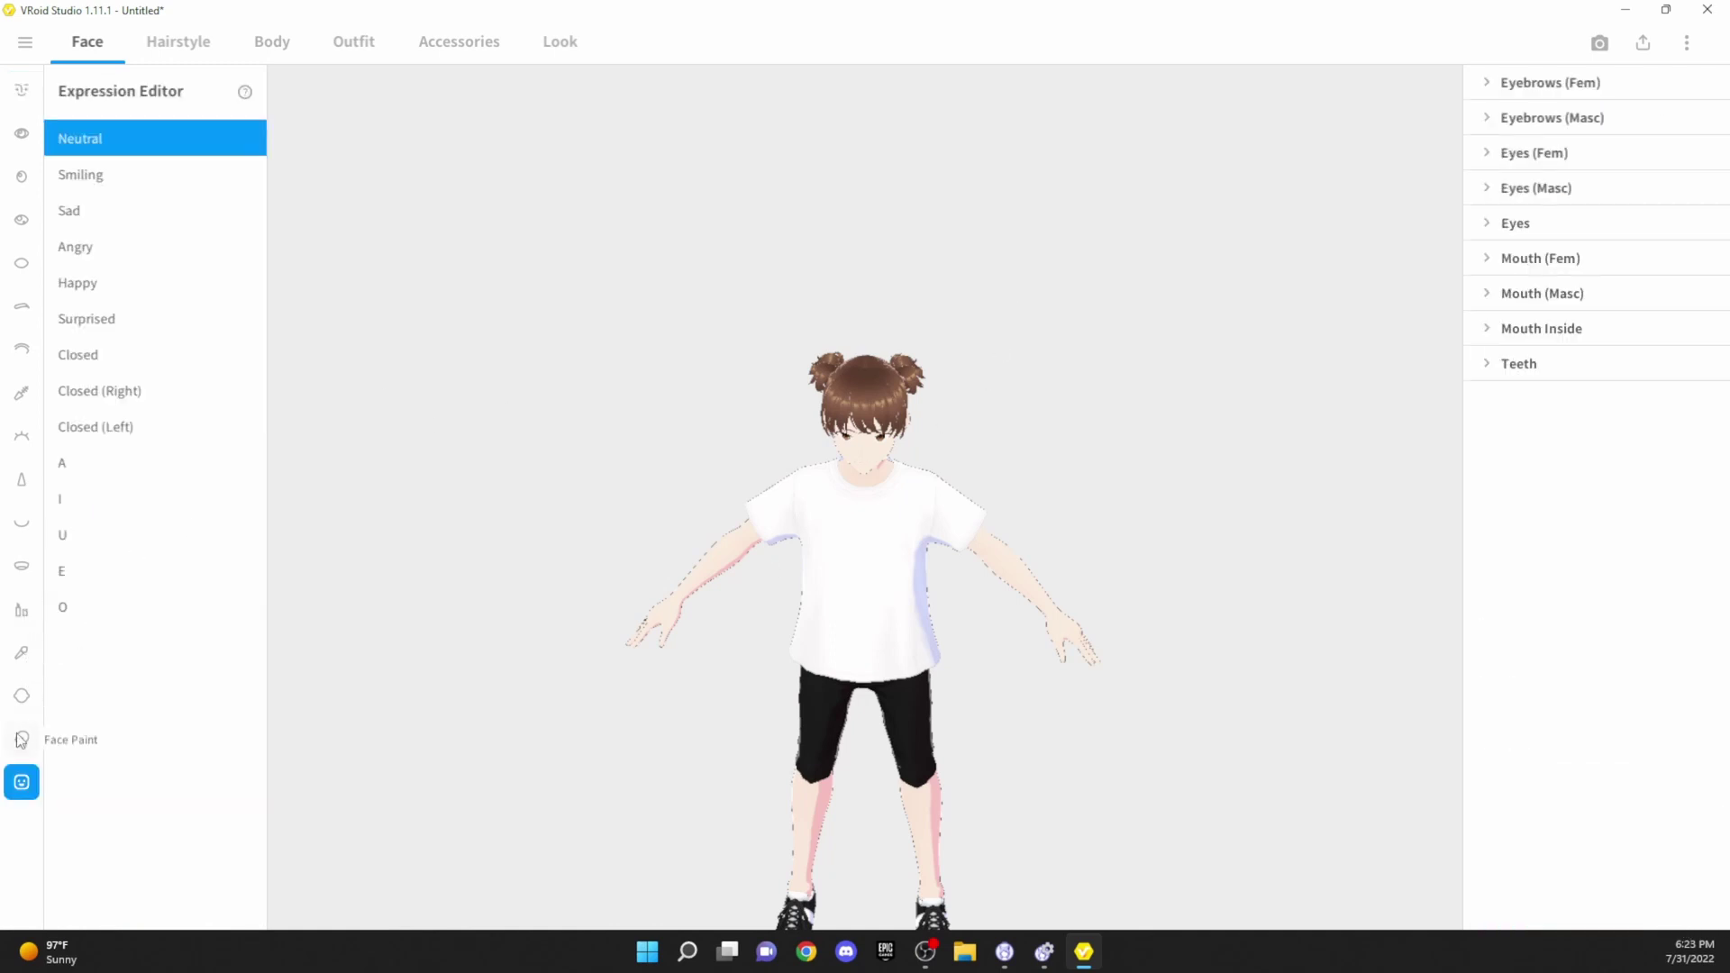
left_click(224, 391)
left_click(207, 322)
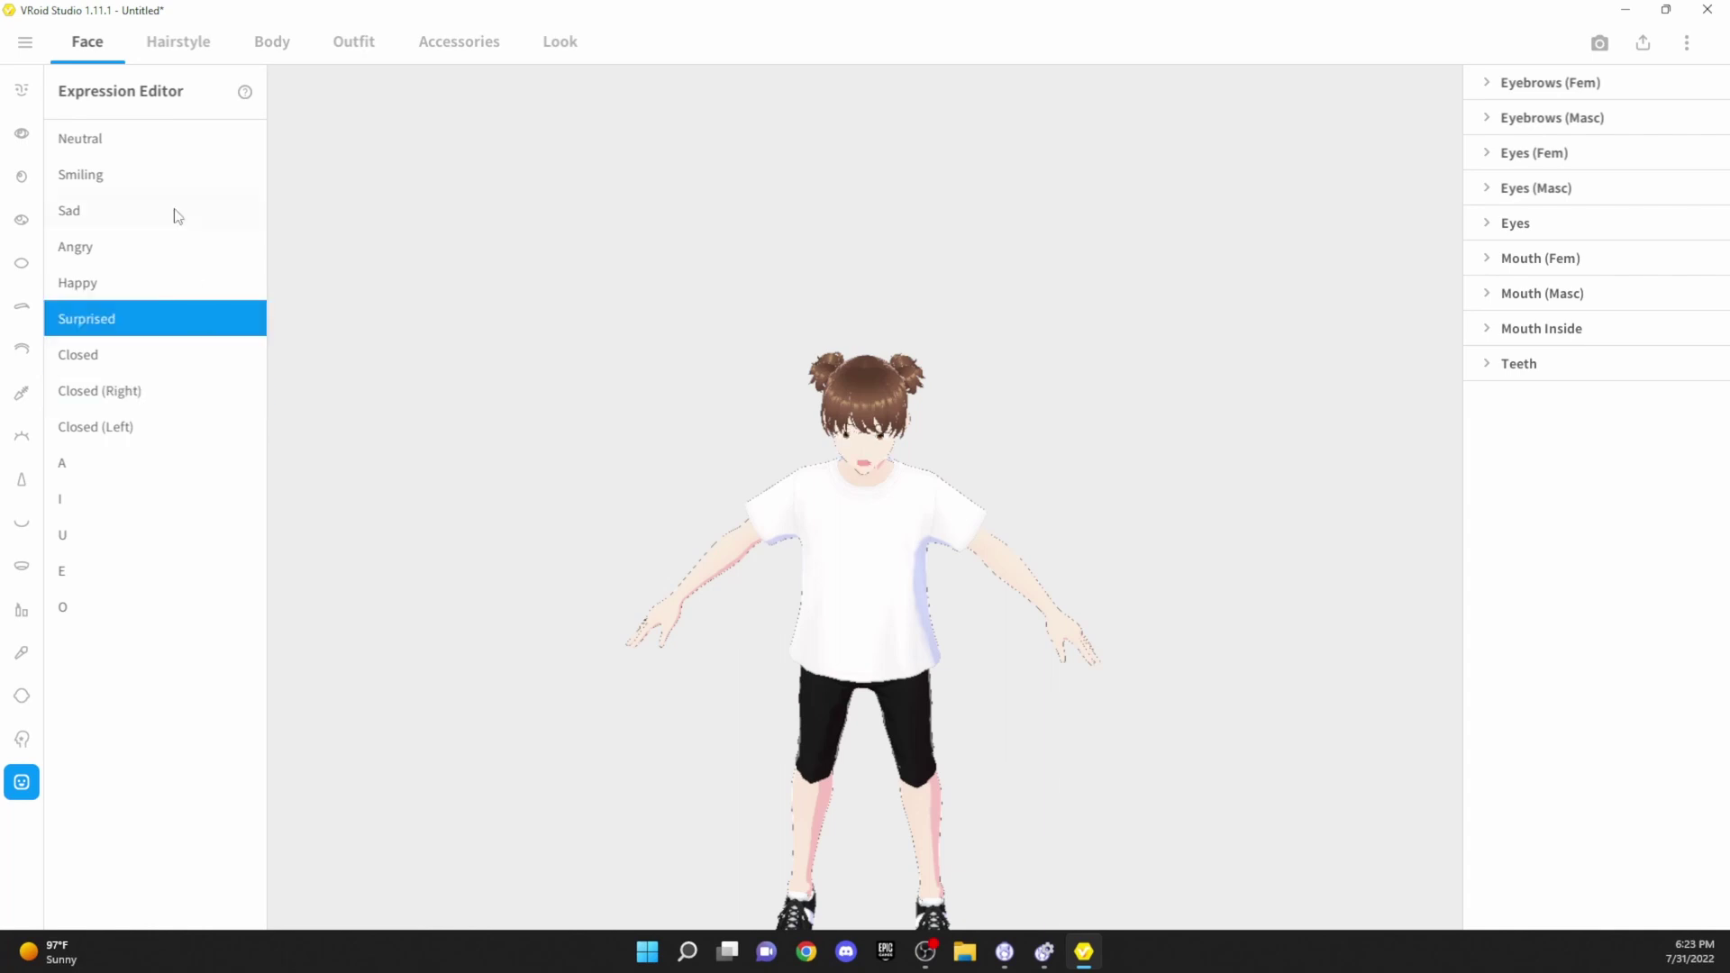
left_click(174, 213)
left_click(171, 147)
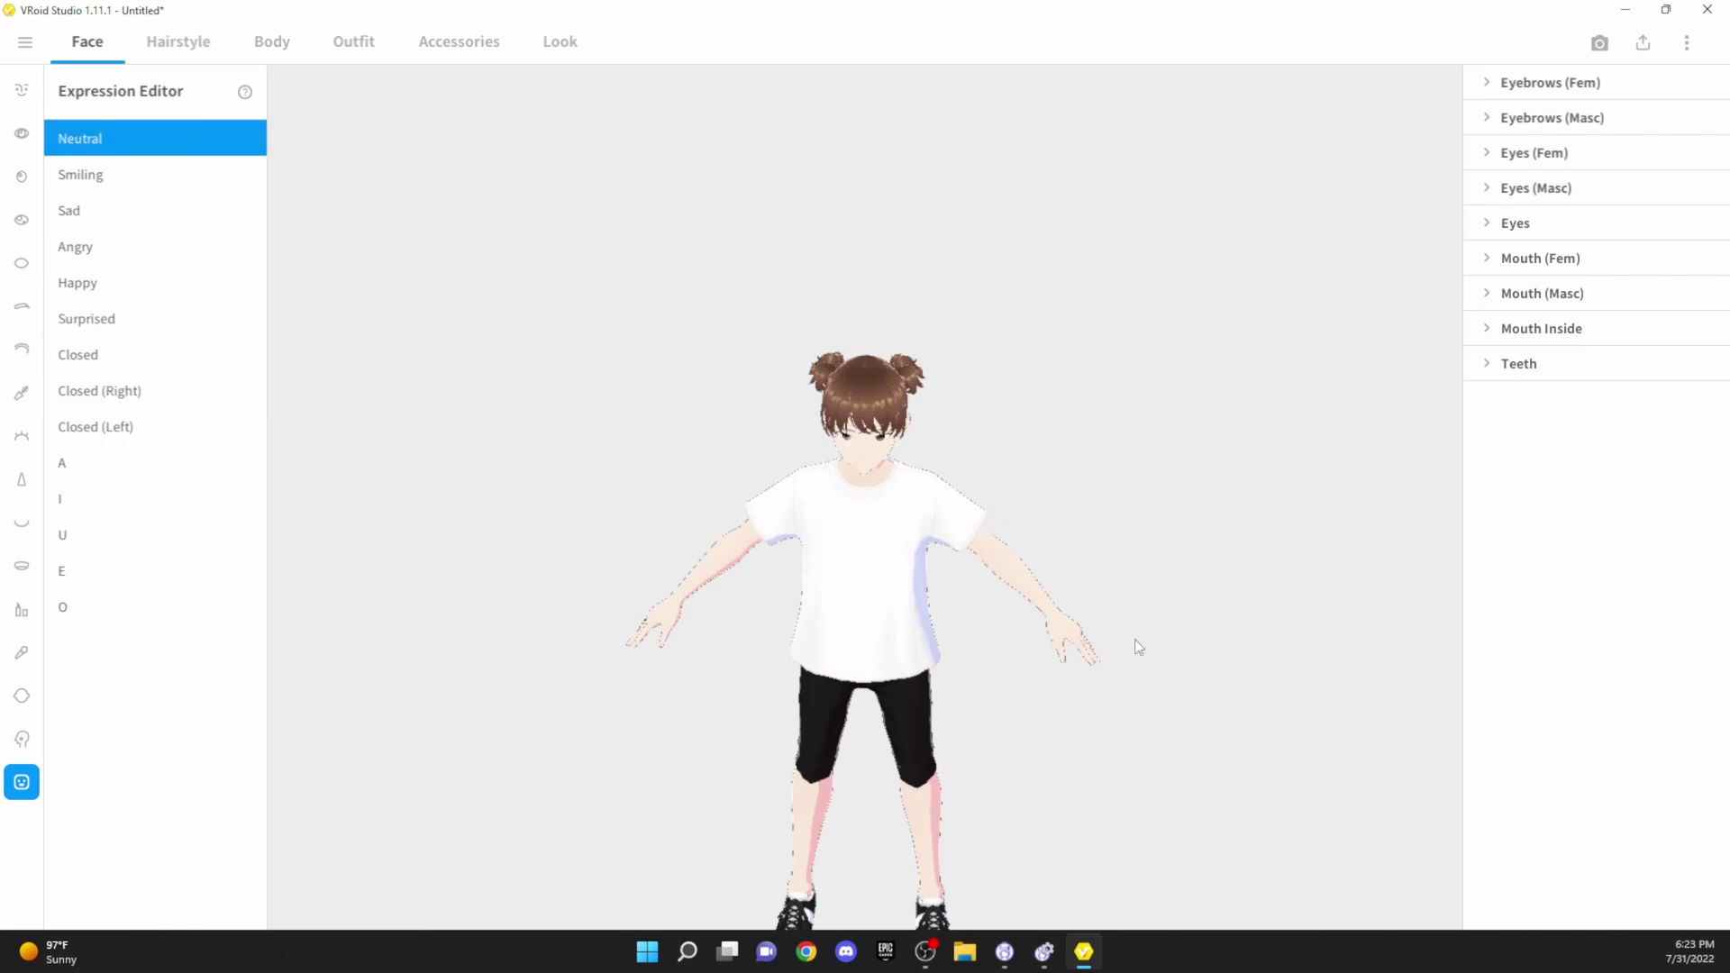
left_click_drag(831, 573, 673, 550)
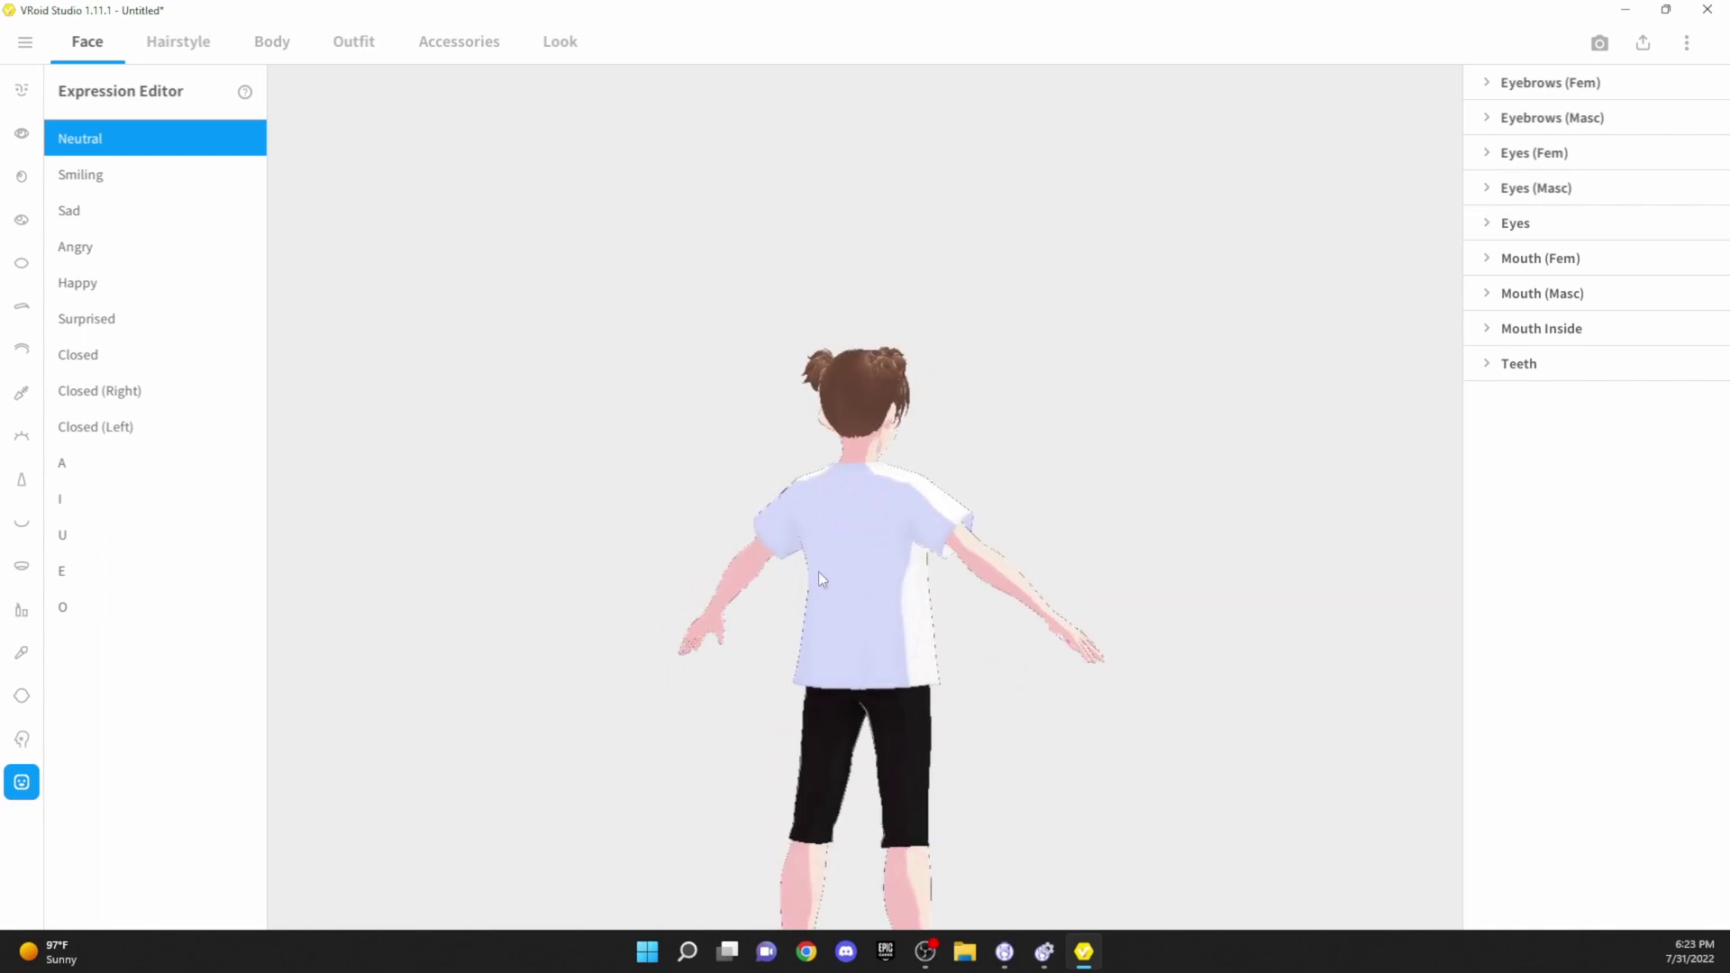
left_click_drag(776, 559, 943, 561)
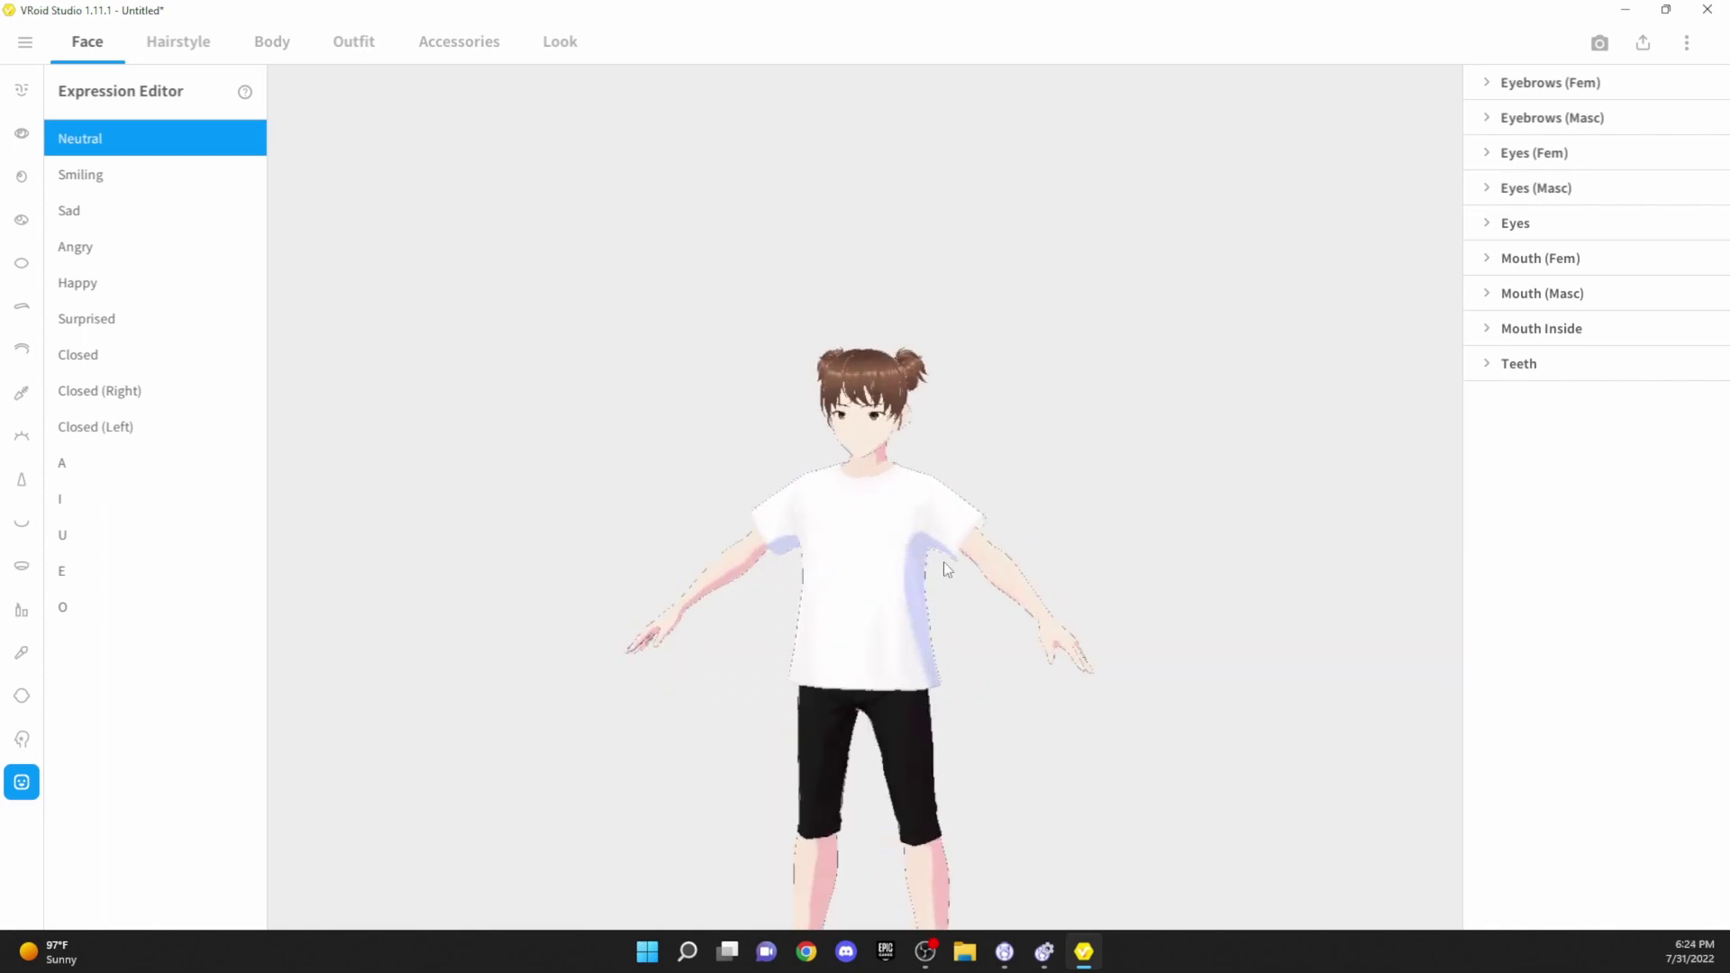
Step: Apply the first eye set in the second row, viewing the model from the side
left_click(22, 739)
mouse_move(1033, 638)
left_mouse_down()
mouse_move(1157, 645)
mouse_move(821, 580)
left_mouse_up()
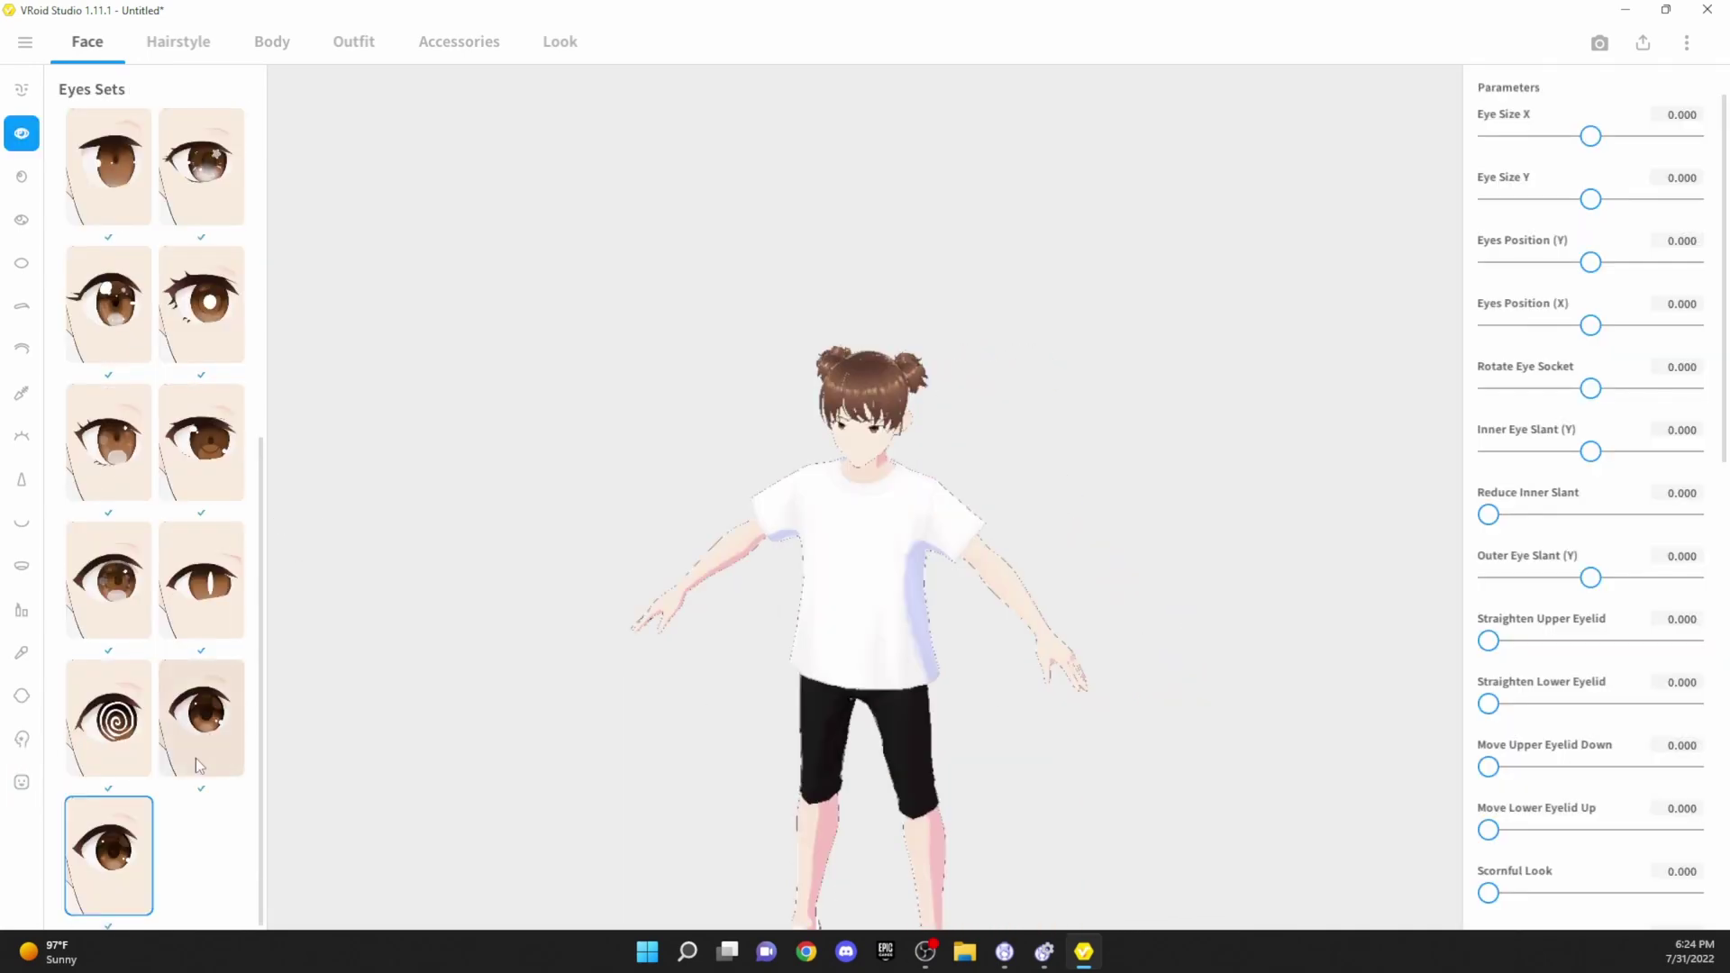
scroll(208, 721, "down", 1)
scroll(212, 738, "up", 1)
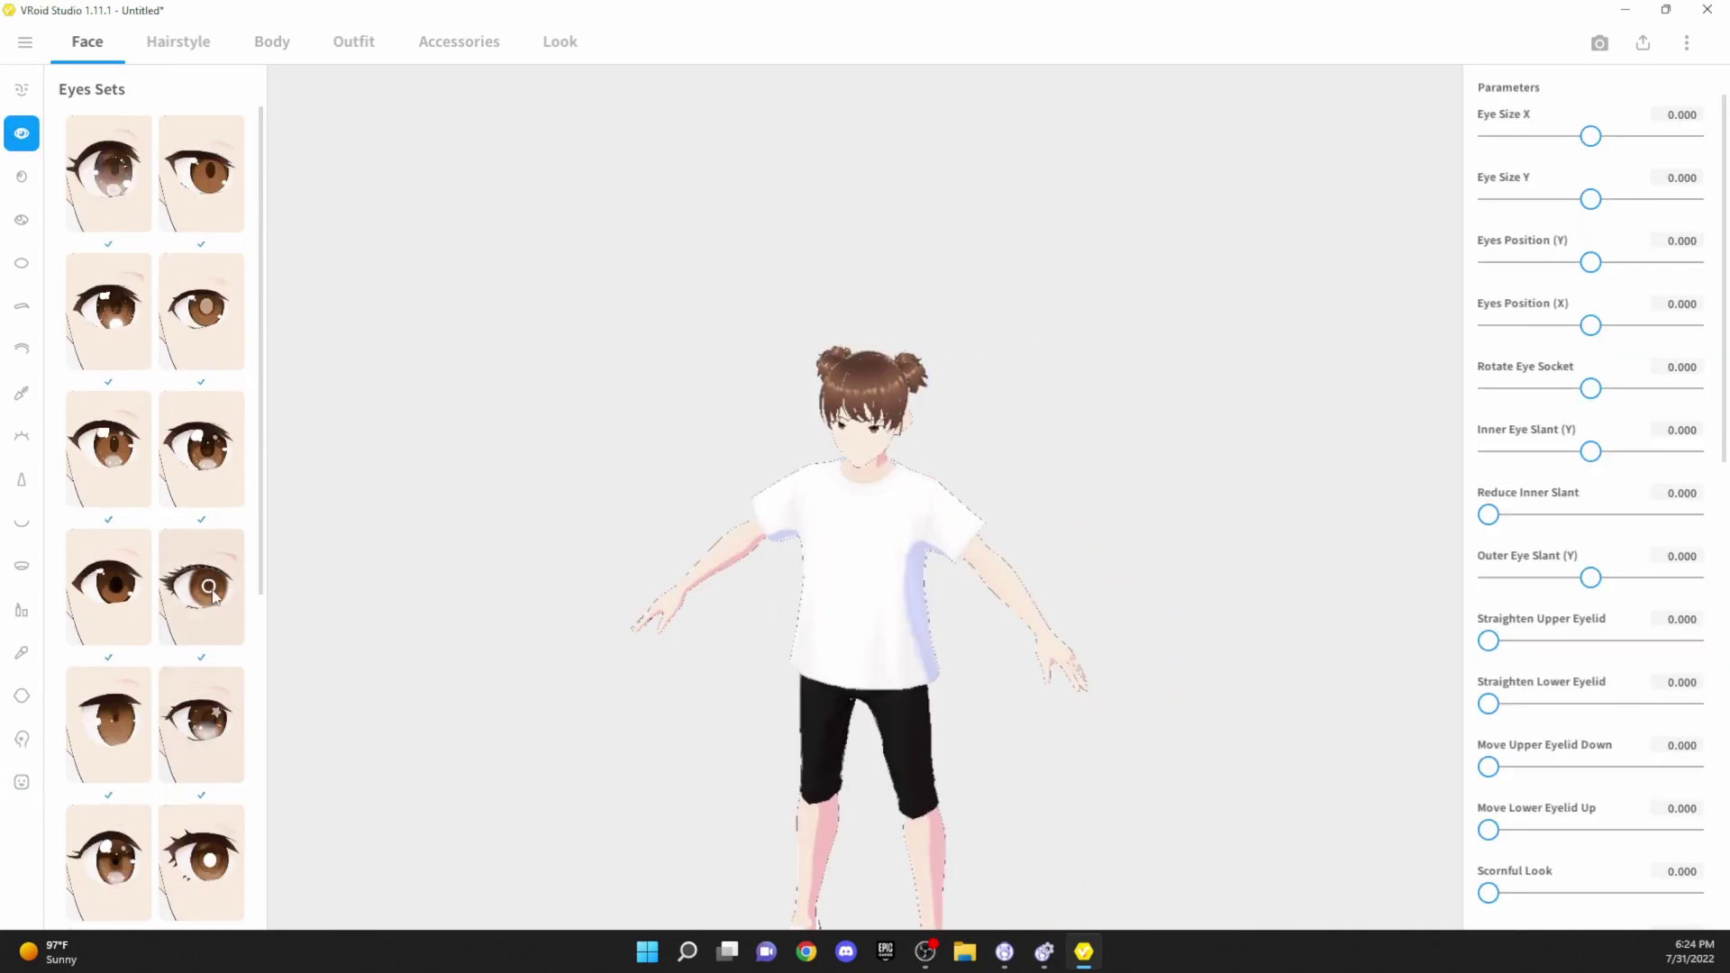
scroll(198, 631, "down", 1)
scroll(153, 405, "up", 1)
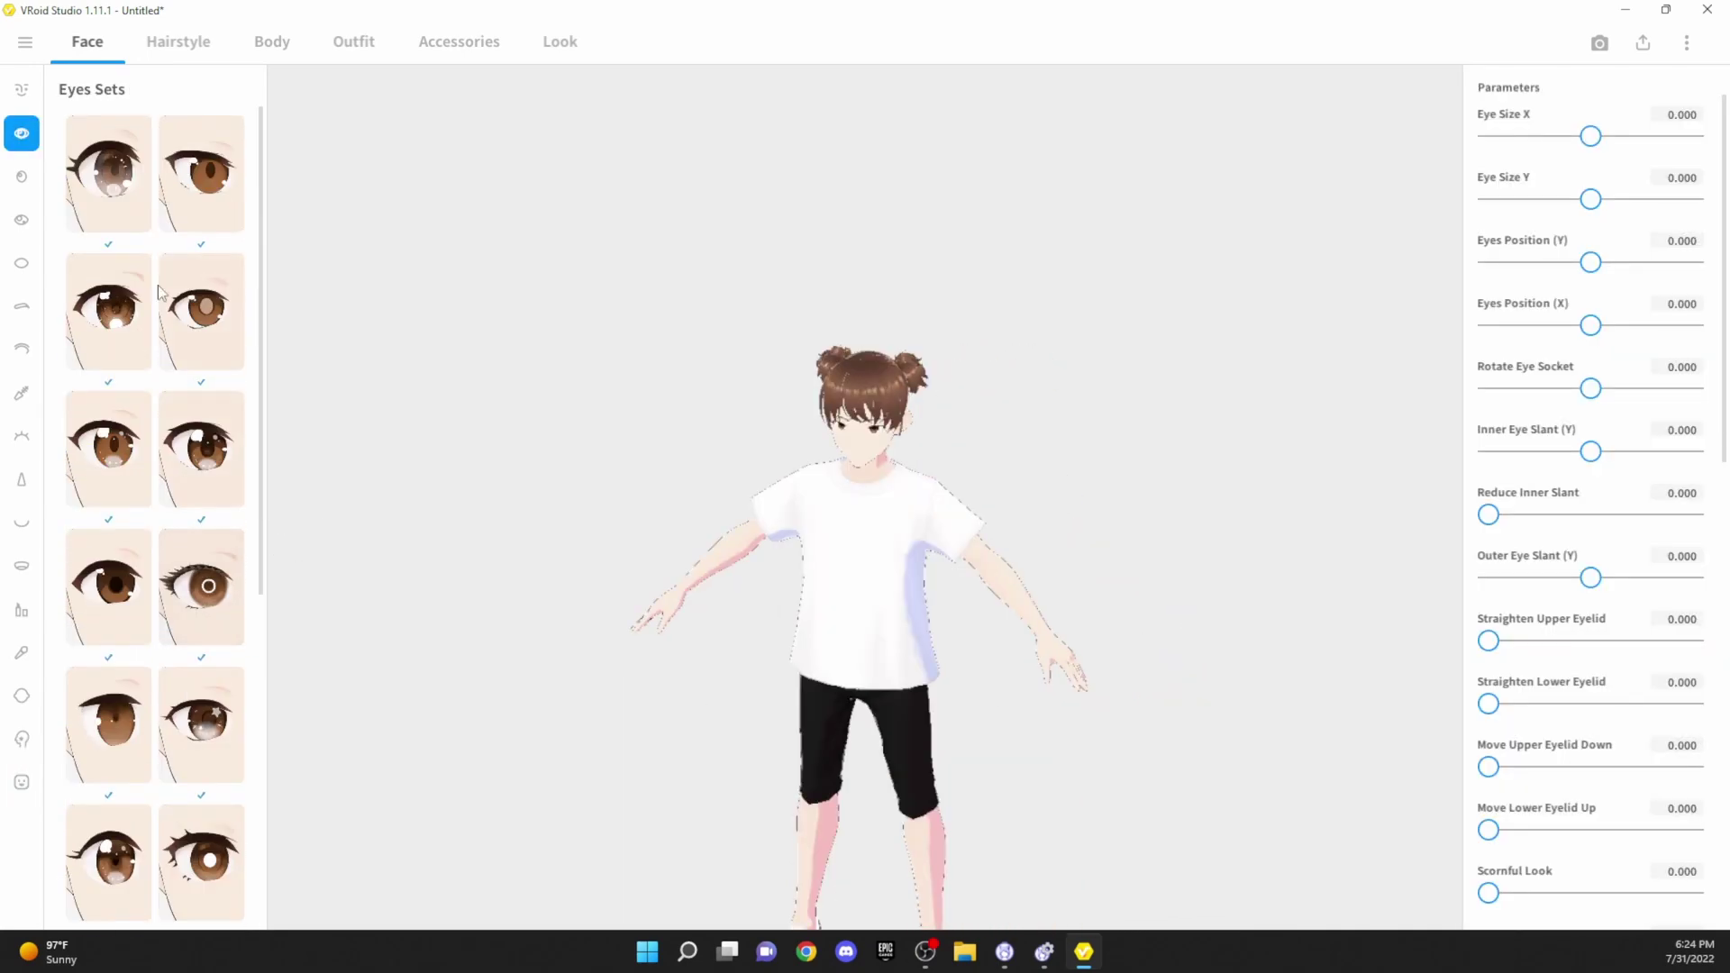
left_click(108, 311)
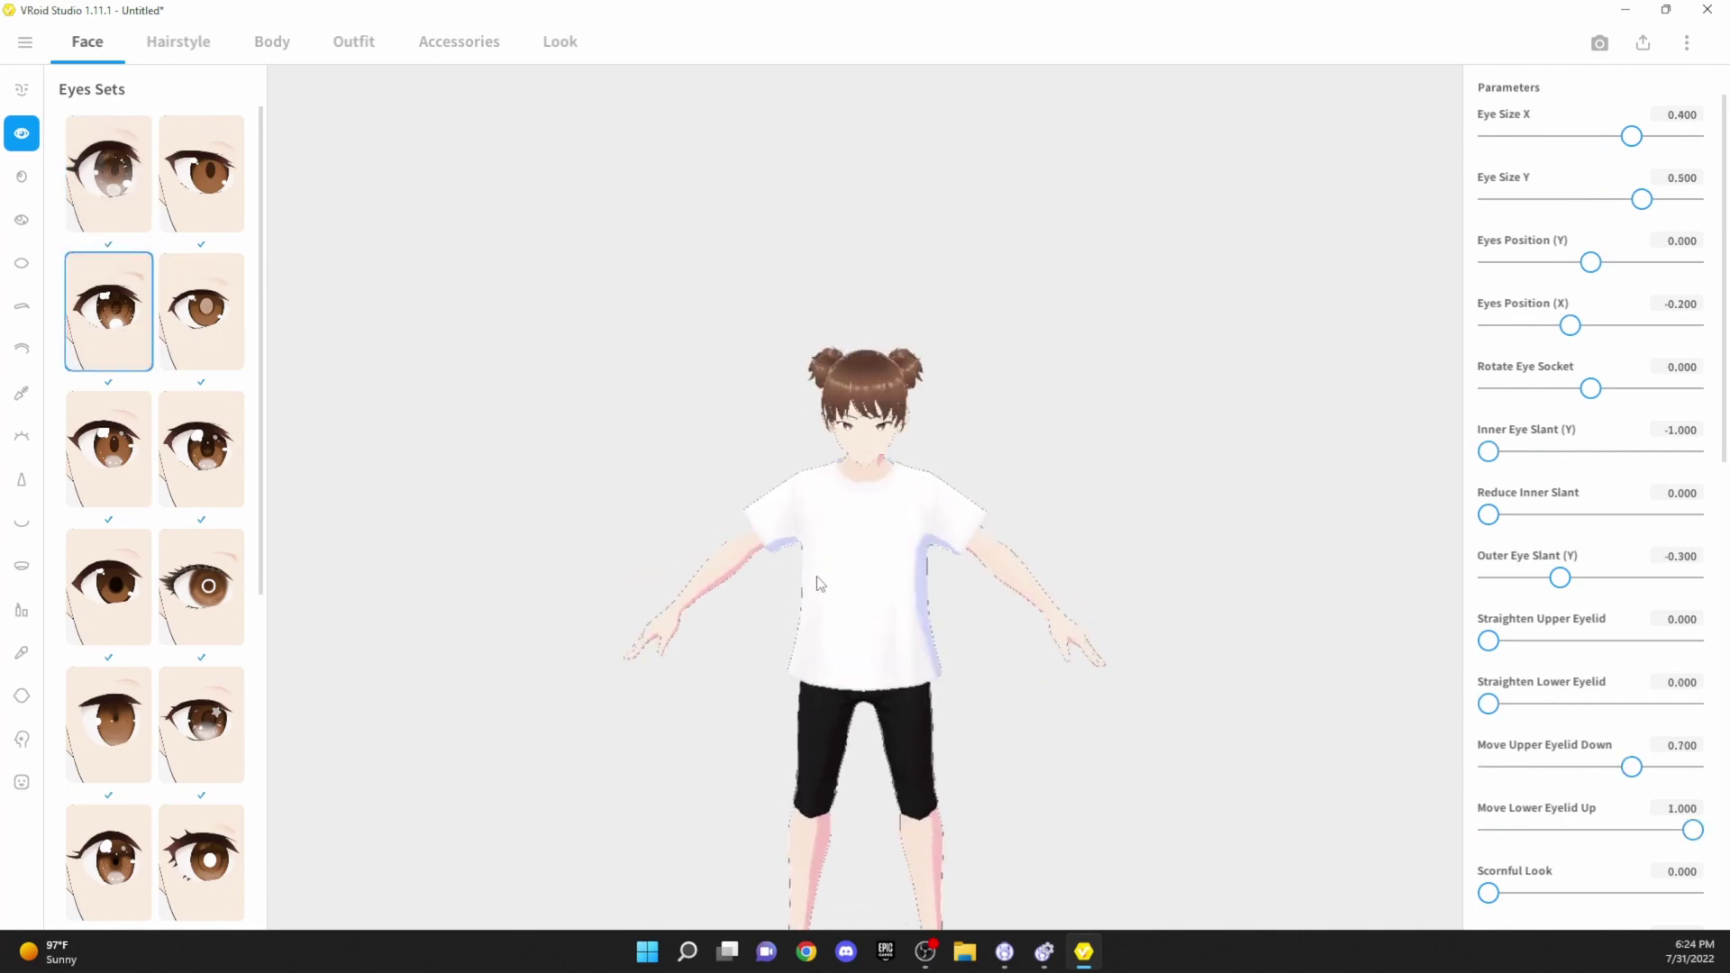
Step: Bring up the Irises presets for the avatar's eyes
scroll(828, 554, "up", 2)
scroll(648, 469, "up", 2)
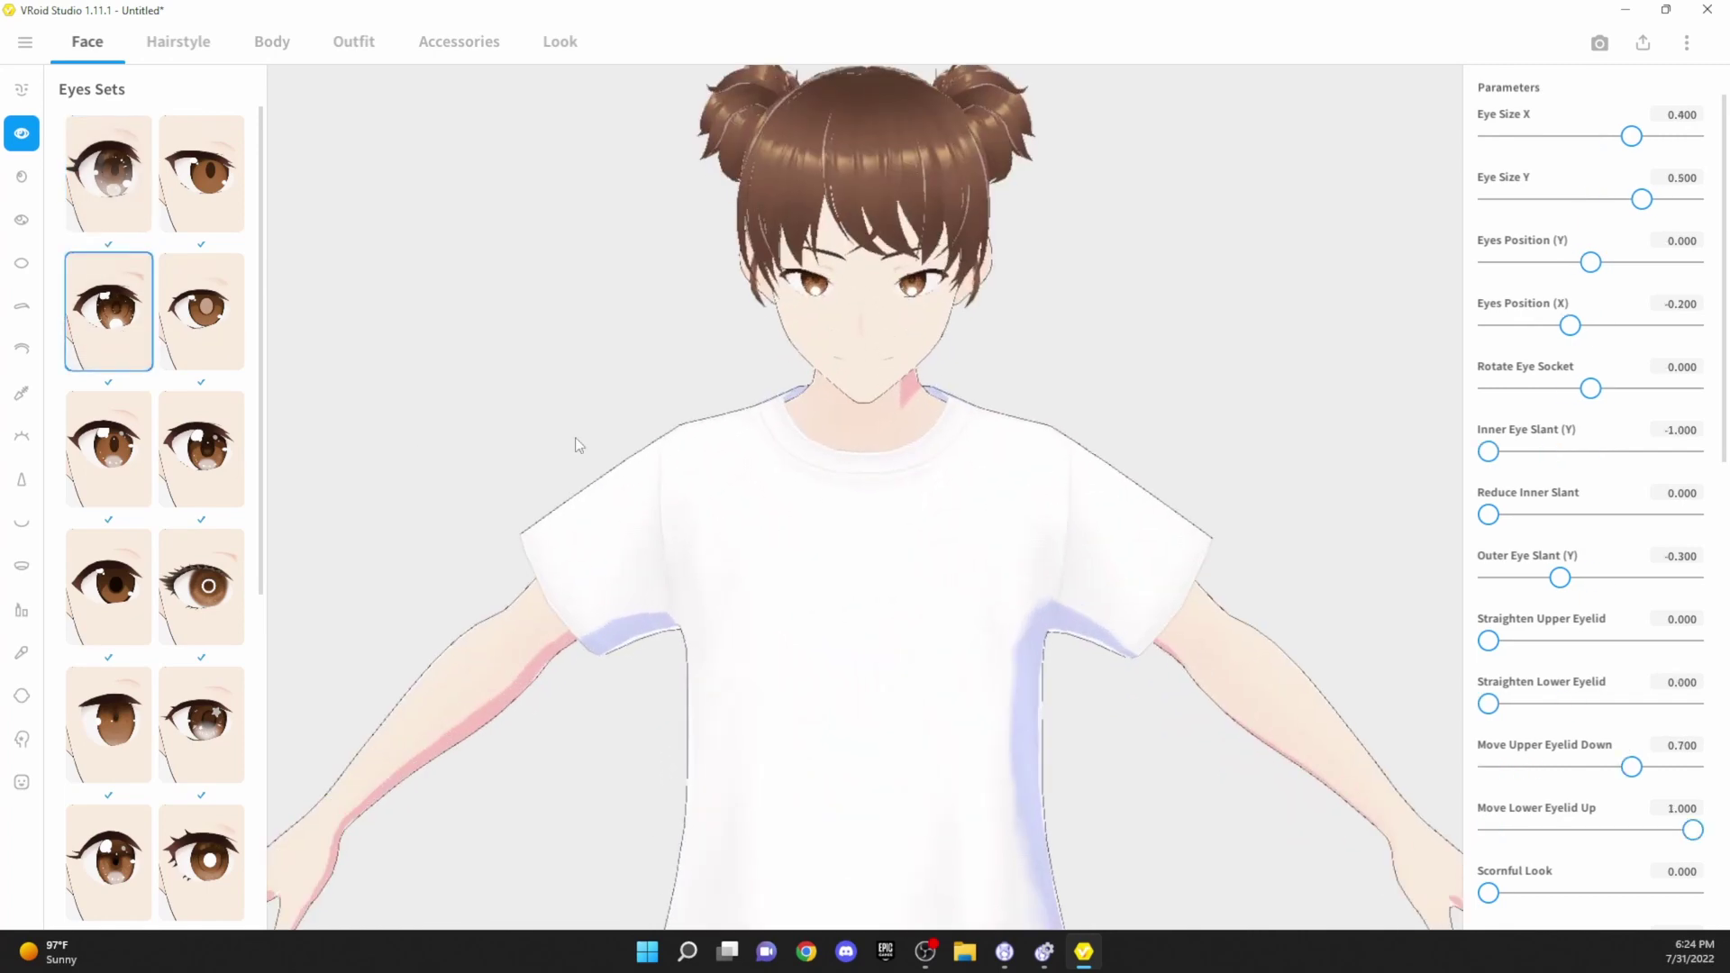
left_click(21, 176)
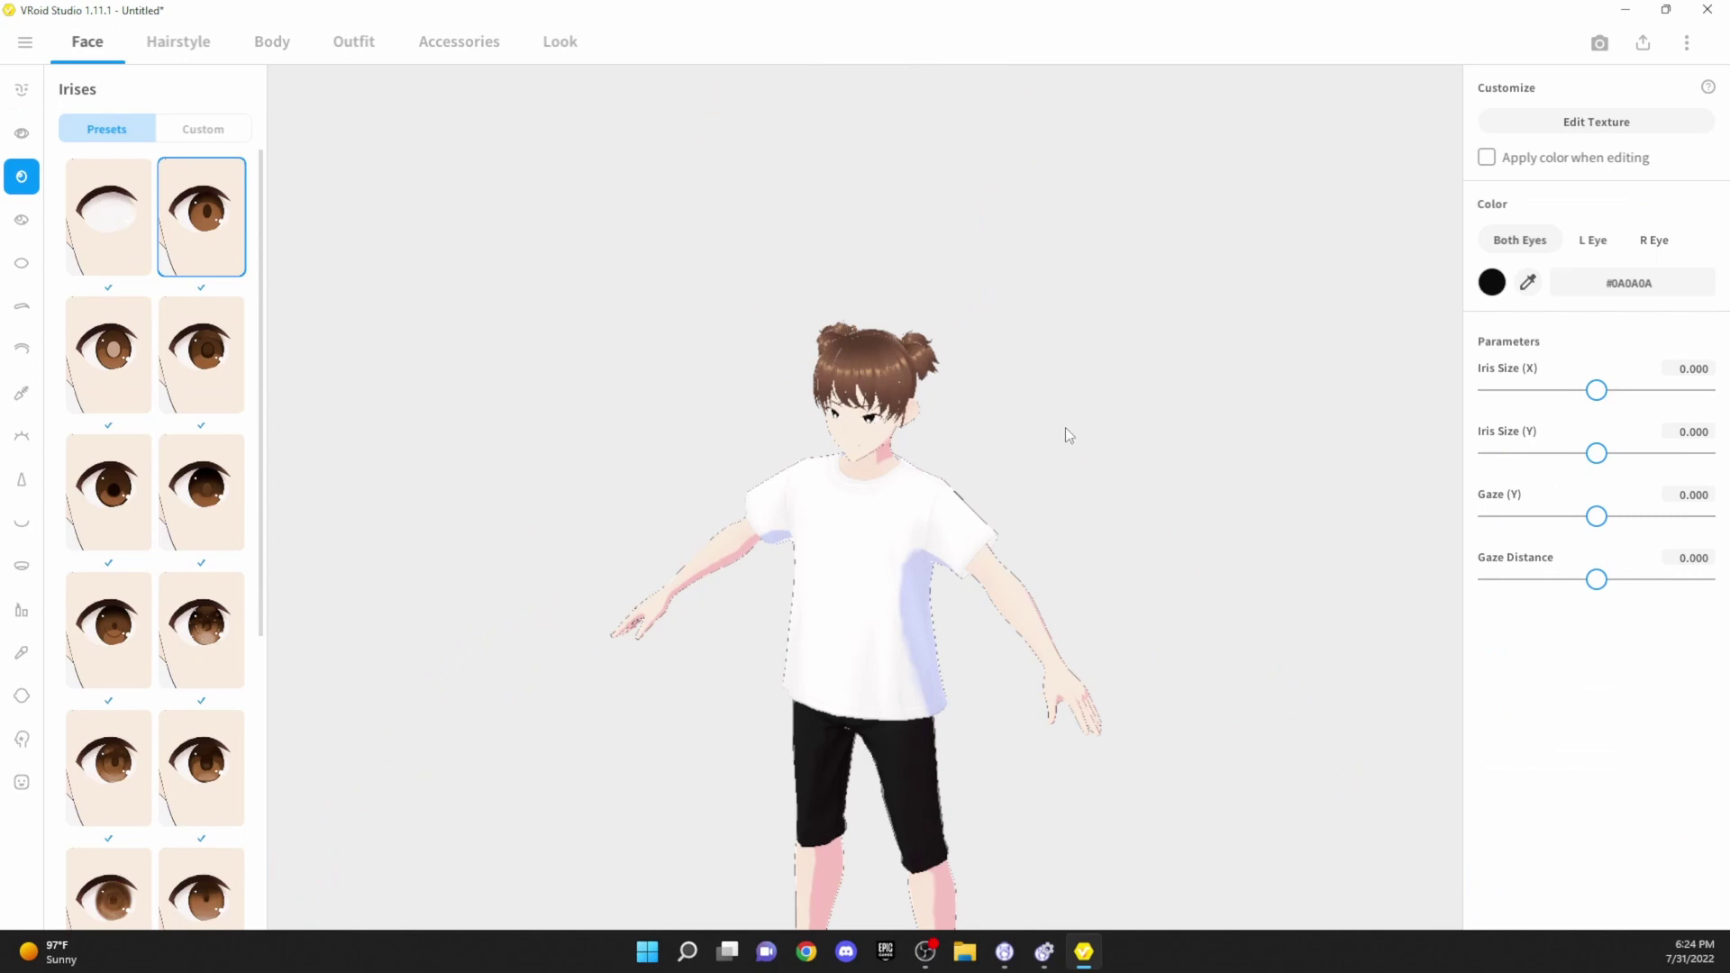